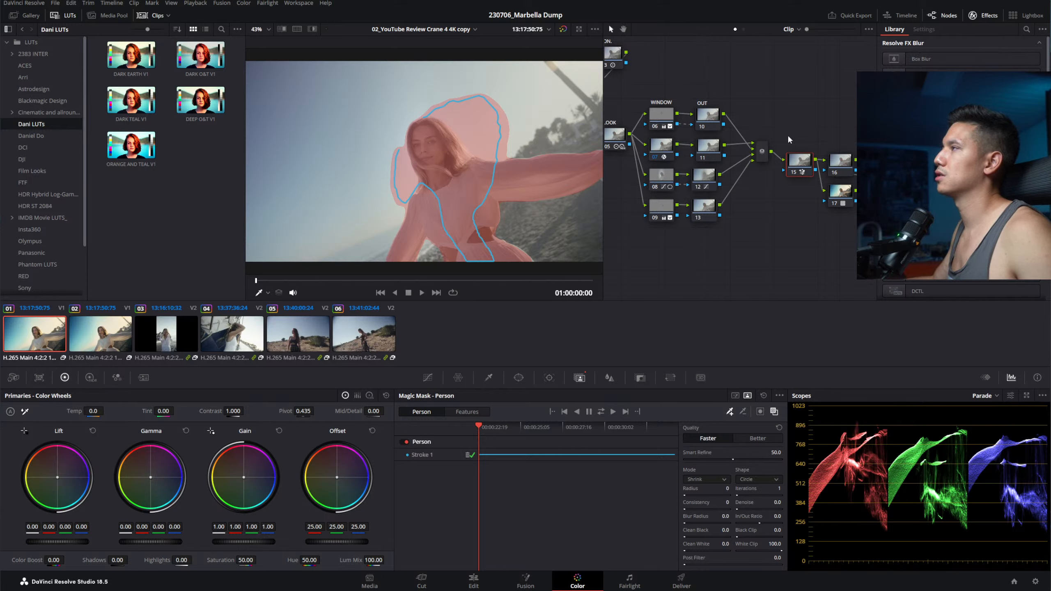
# Step: Pan the node graph to the later nodes and move to a later frame of the clip
pyautogui.hscroll(3, 773, 145)
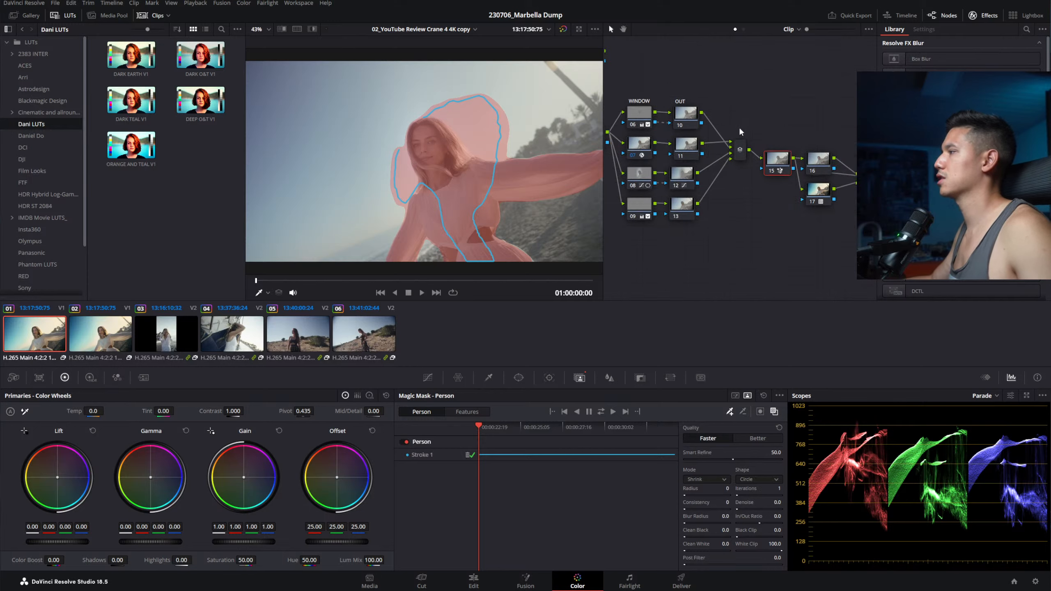
pyautogui.rightClick(794, 146)
pyautogui.click(833, 107)
pyautogui.moveTo(798, 141); pyautogui.dragTo(734, 132)
pyautogui.scroll(-4, 447, 140)
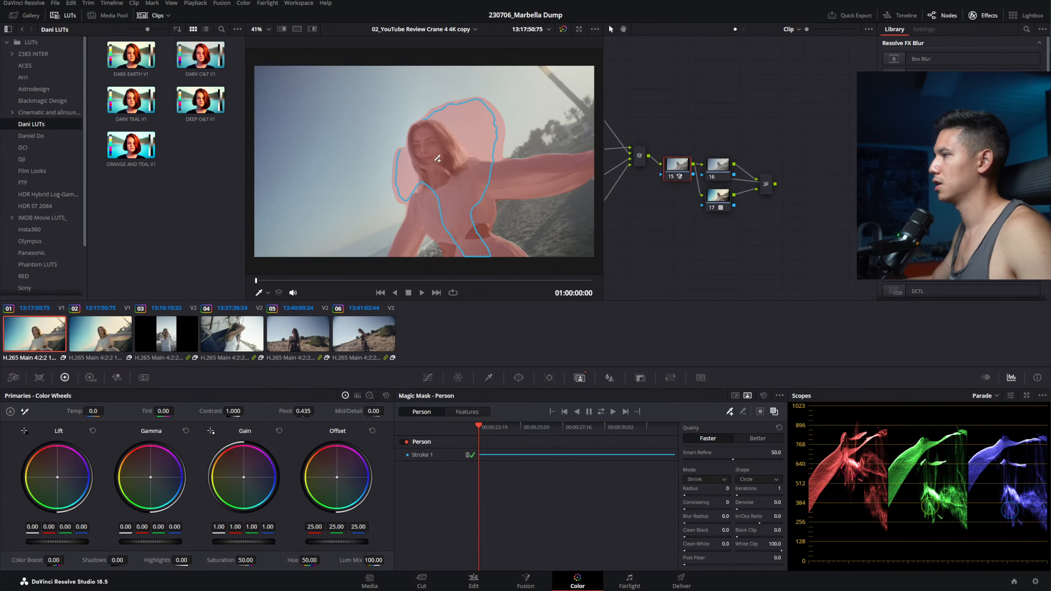
pyautogui.moveTo(480, 427); pyautogui.dragTo(440, 439)
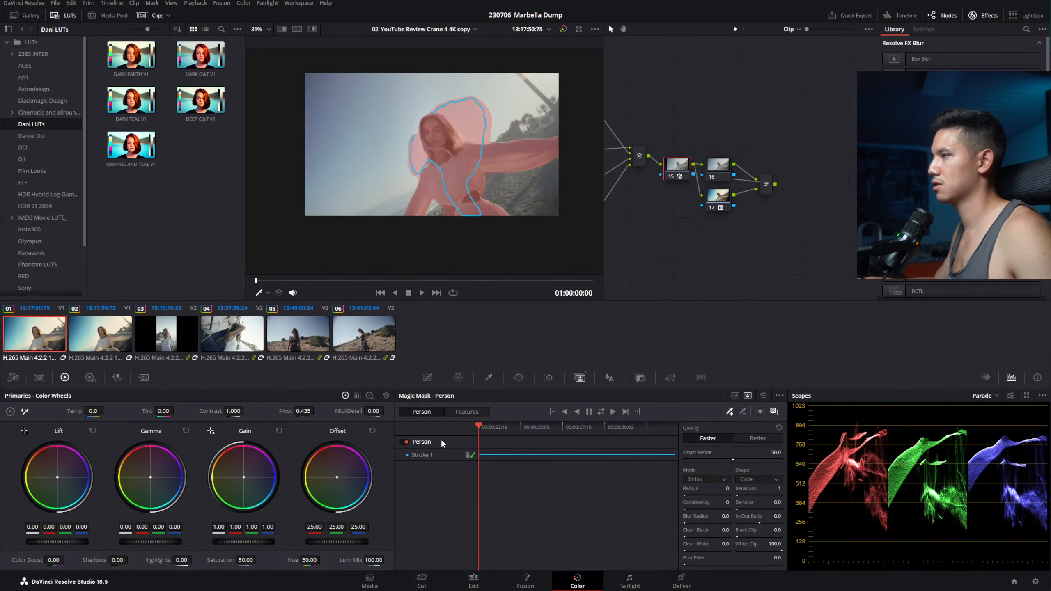
# Step: Draw five subtract strokes around the woman's head, left side and arm, then return to the first frame
pyautogui.click(743, 411)
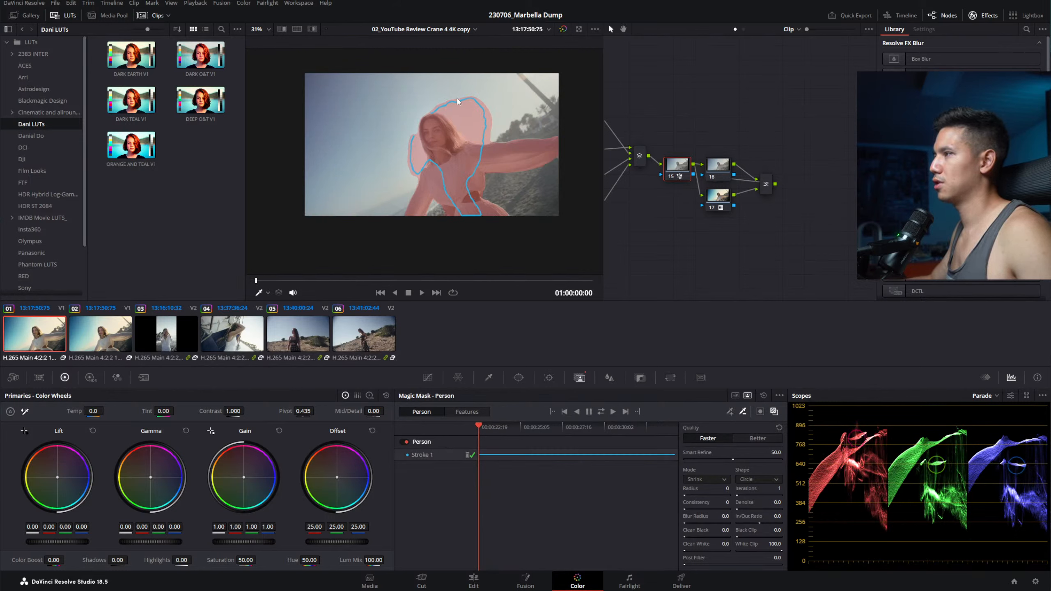
pyautogui.moveTo(455, 90); pyautogui.dragTo(510, 130)
pyautogui.moveTo(405, 126); pyautogui.dragTo(403, 179)
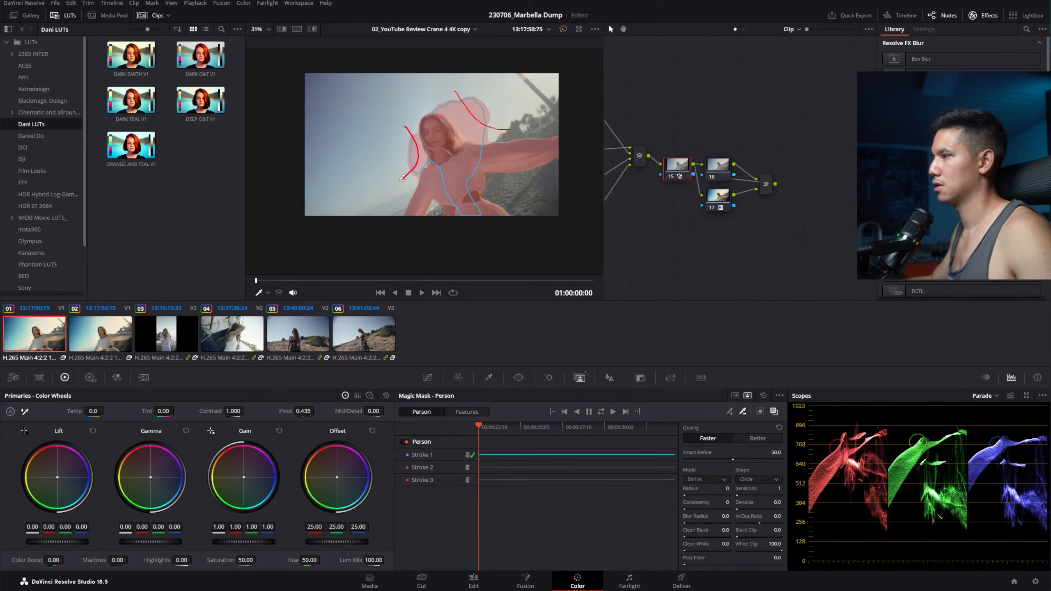
pyautogui.moveTo(444, 98); pyautogui.dragTo(513, 136)
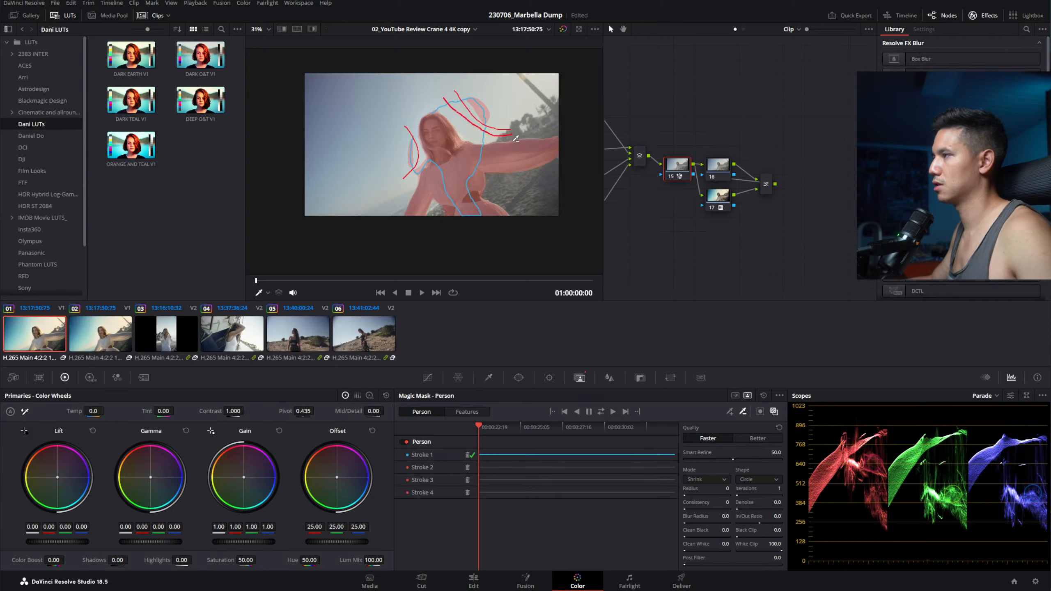
pyautogui.moveTo(472, 90); pyautogui.dragTo(494, 114)
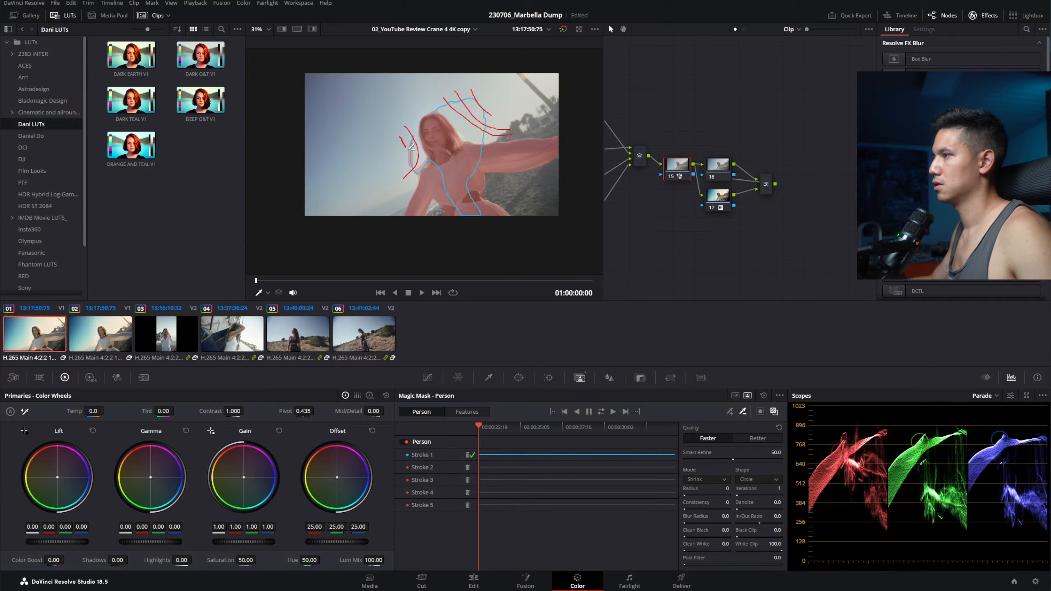
pyautogui.moveTo(409, 143); pyautogui.dragTo(417, 170)
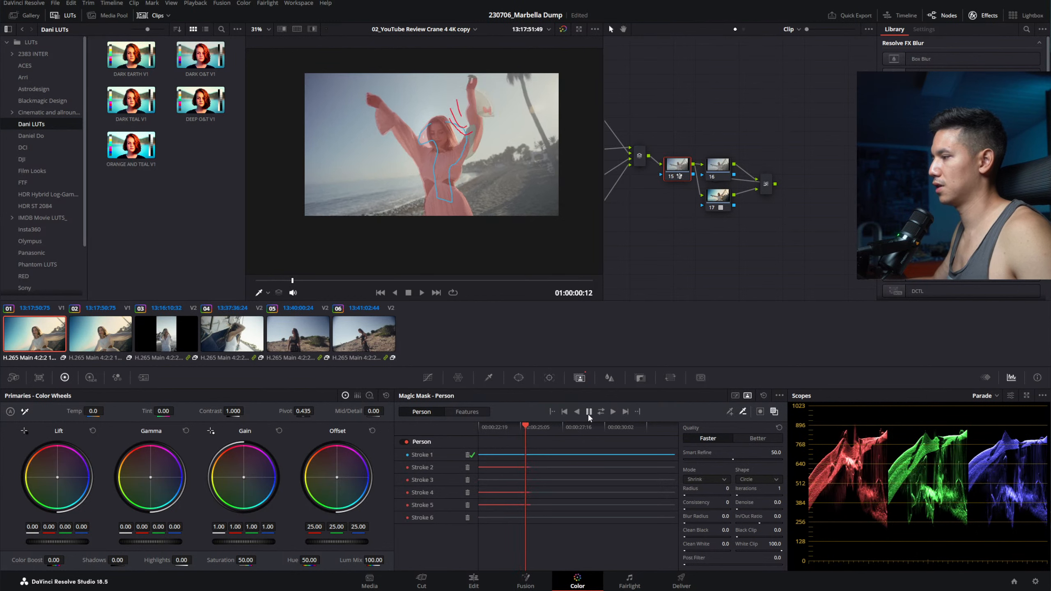
pyautogui.moveTo(529, 430); pyautogui.dragTo(478, 430)
# Step: Delete the extra subtract strokes and add an Alpha Output to the node graph
pyautogui.click(467, 467)
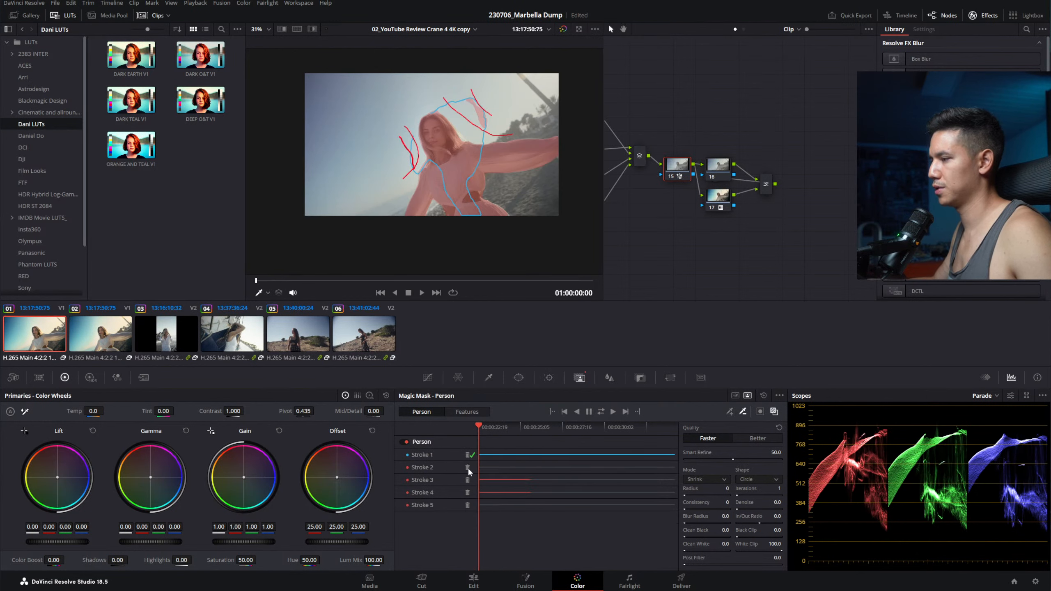
pyautogui.click(468, 468)
pyautogui.click(467, 467)
pyautogui.click(467, 468)
pyautogui.click(468, 467)
pyautogui.rightClick(763, 129)
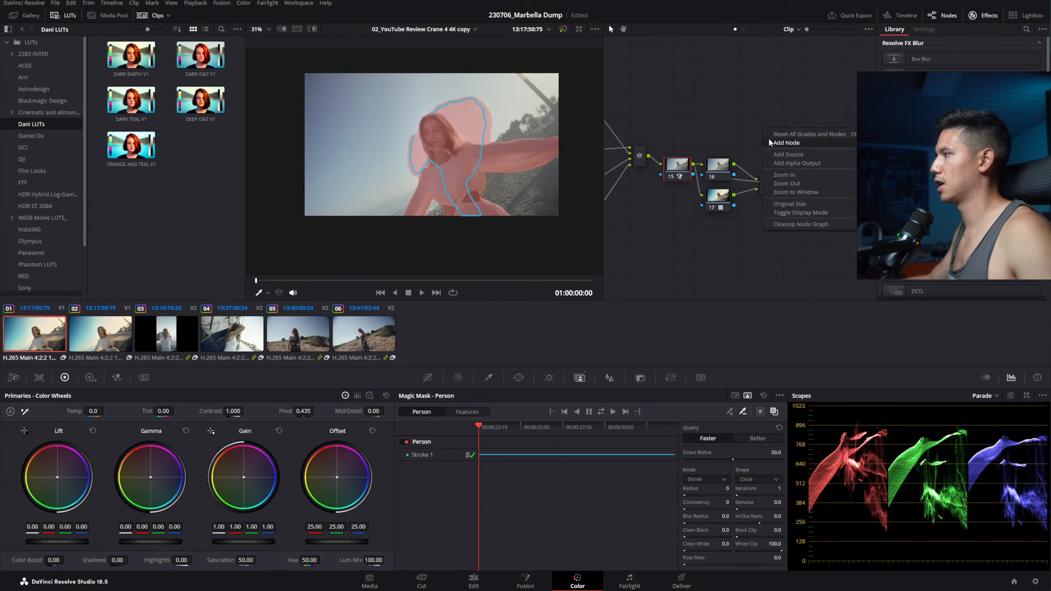
pyautogui.click(782, 162)
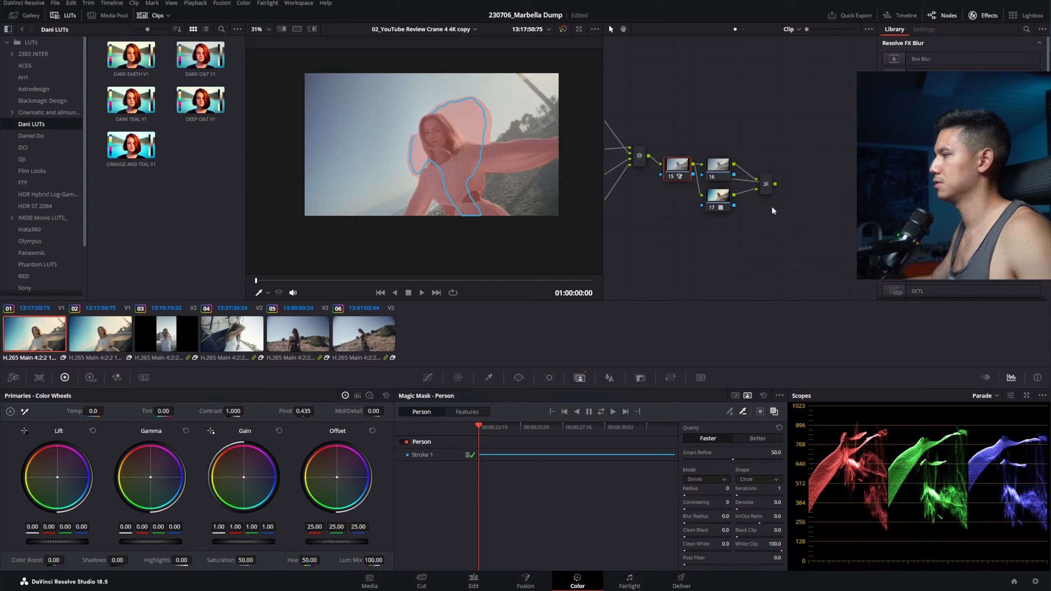
# Step: Widen the node graph, reposition node 15, and view the cut-out on the Edit page
pyautogui.click(985, 16)
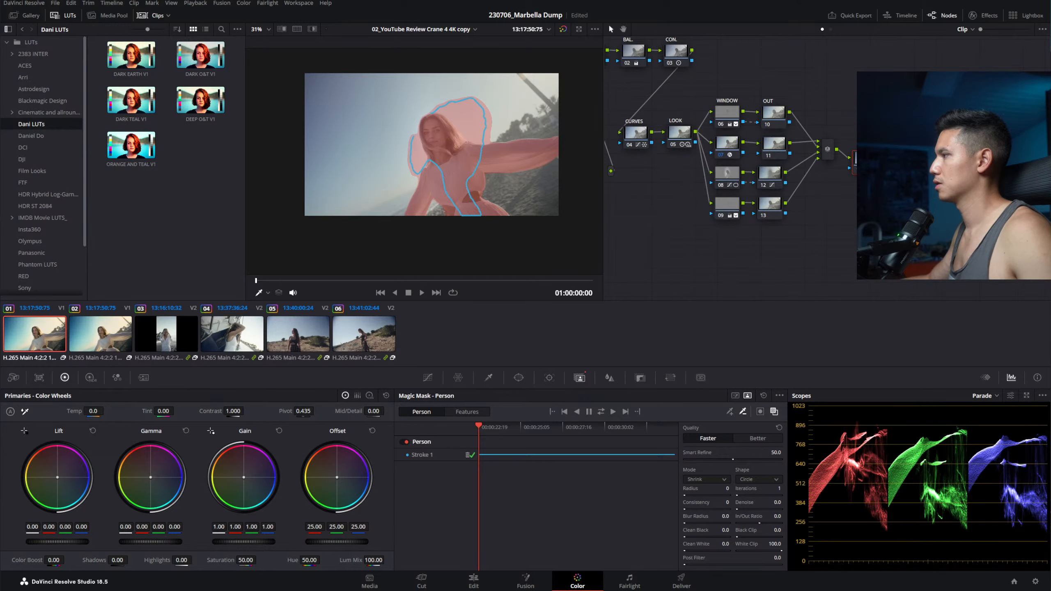
pyautogui.moveTo(856, 232); pyautogui.dragTo(780, 234)
pyautogui.moveTo(788, 162); pyautogui.dragTo(787, 111)
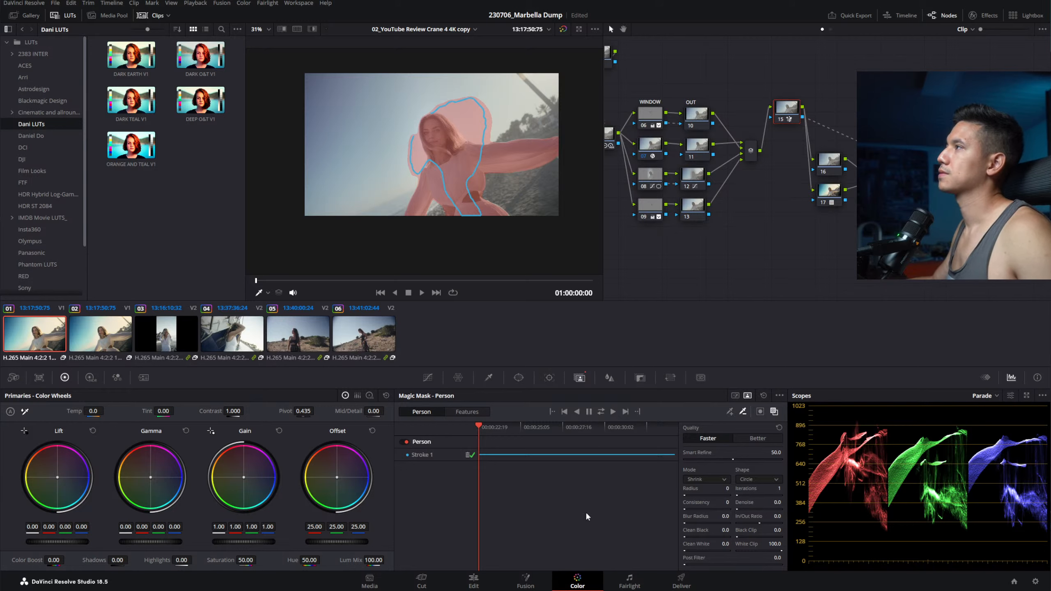
pyautogui.click(473, 580)
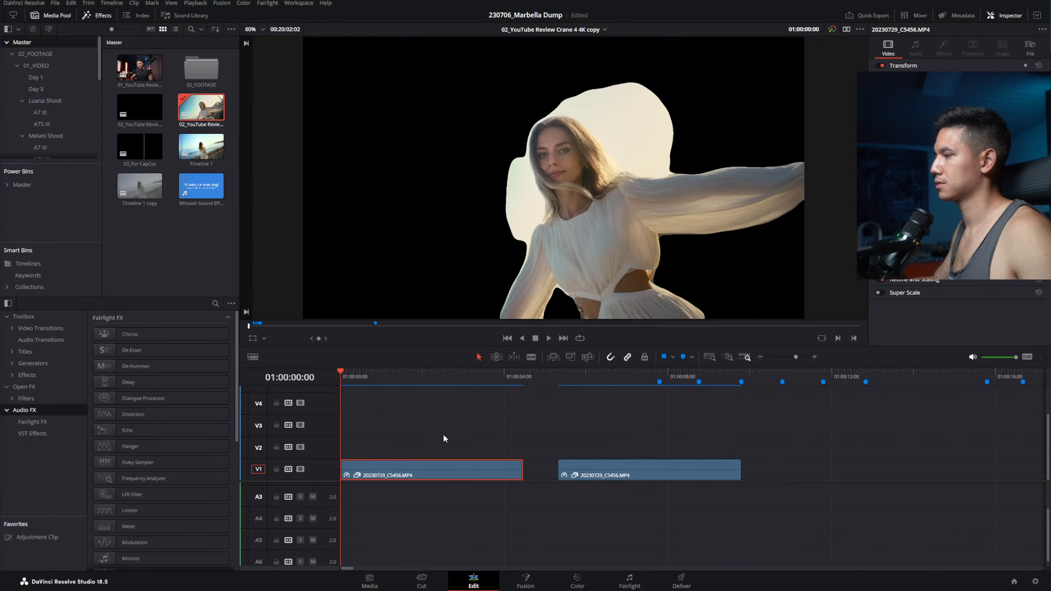
# Step: Move the woman clip to V2 and place a Solid Color generator on V1 beneath it
pyautogui.moveTo(432, 473); pyautogui.dragTo(432, 451)
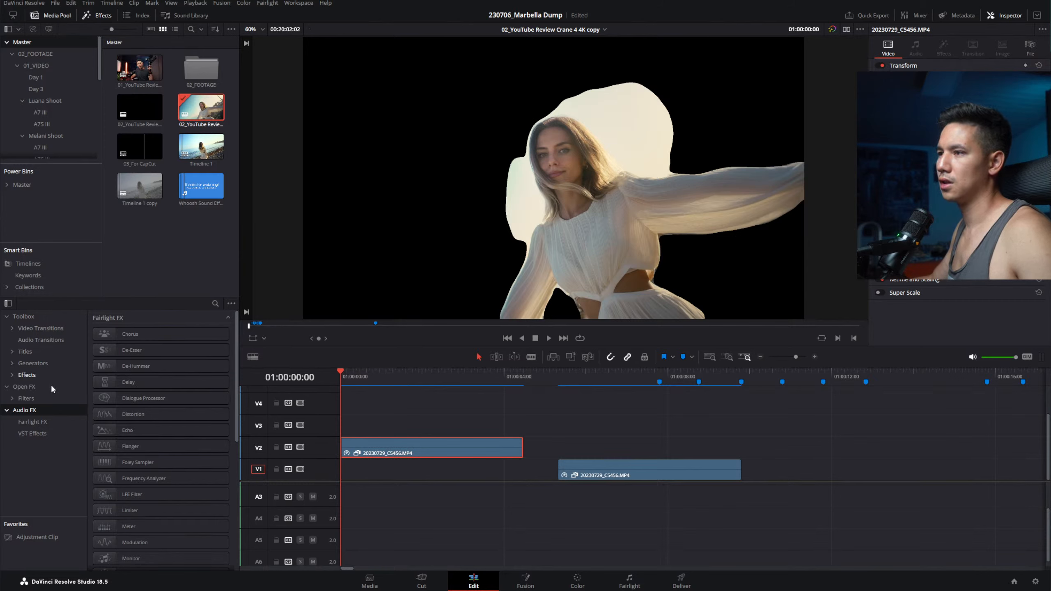
pyautogui.click(214, 303)
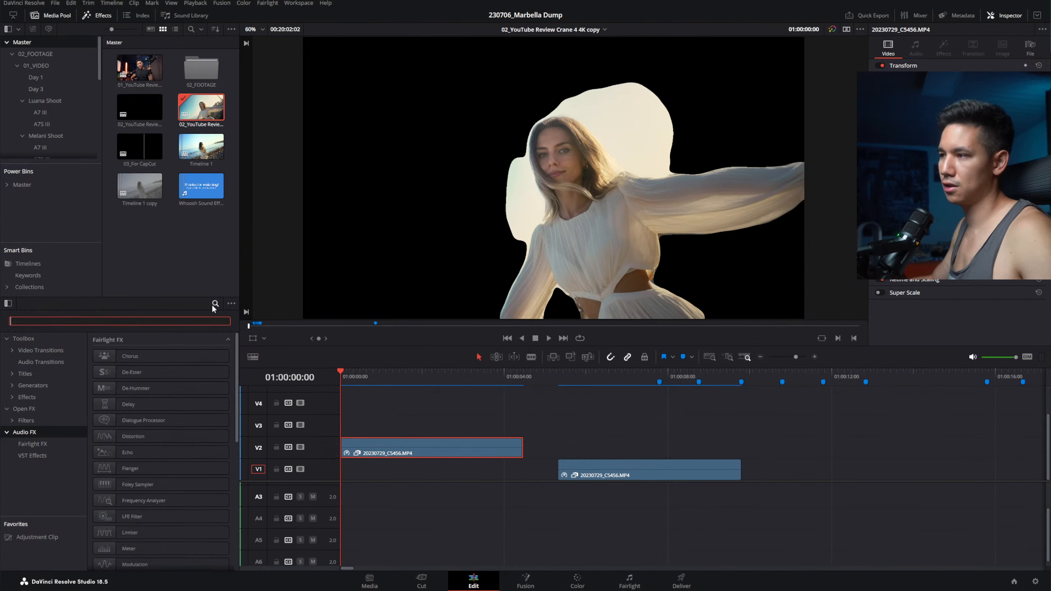
pyautogui.write('solid')
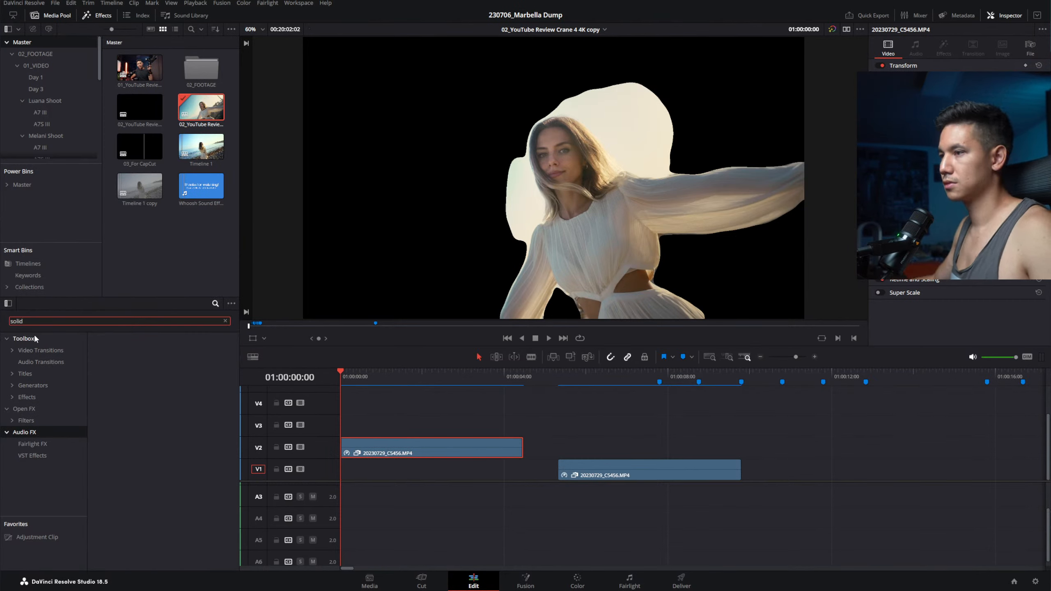
pyautogui.click(37, 338)
pyautogui.moveTo(124, 356); pyautogui.dragTo(522, 473)
# Step: Set the solid's colour to teal (#2abecb) and play back the composite
pyautogui.click(890, 278)
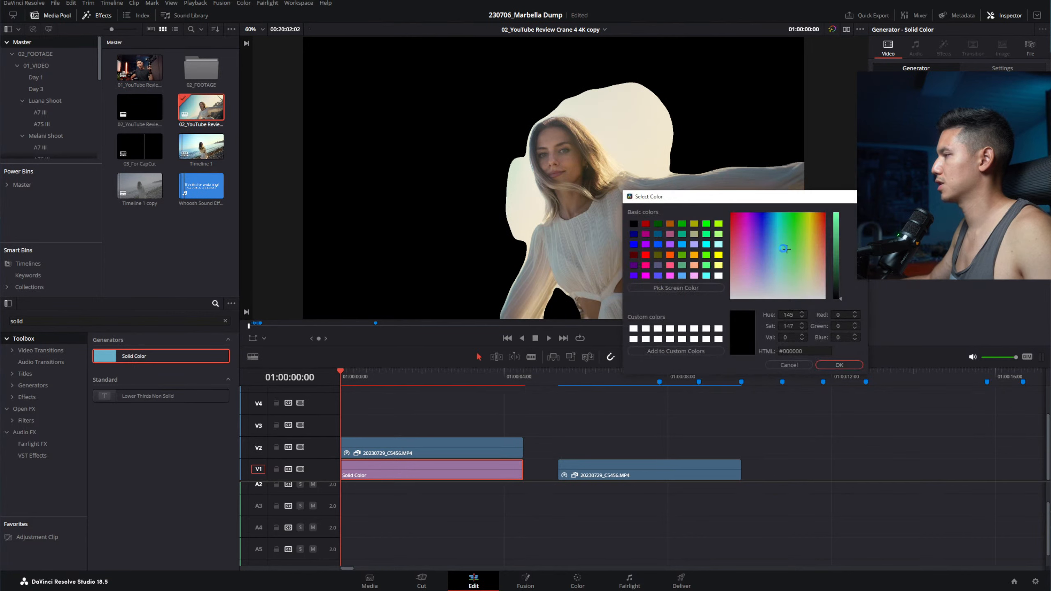
pyautogui.click(835, 366)
pyautogui.click(889, 278)
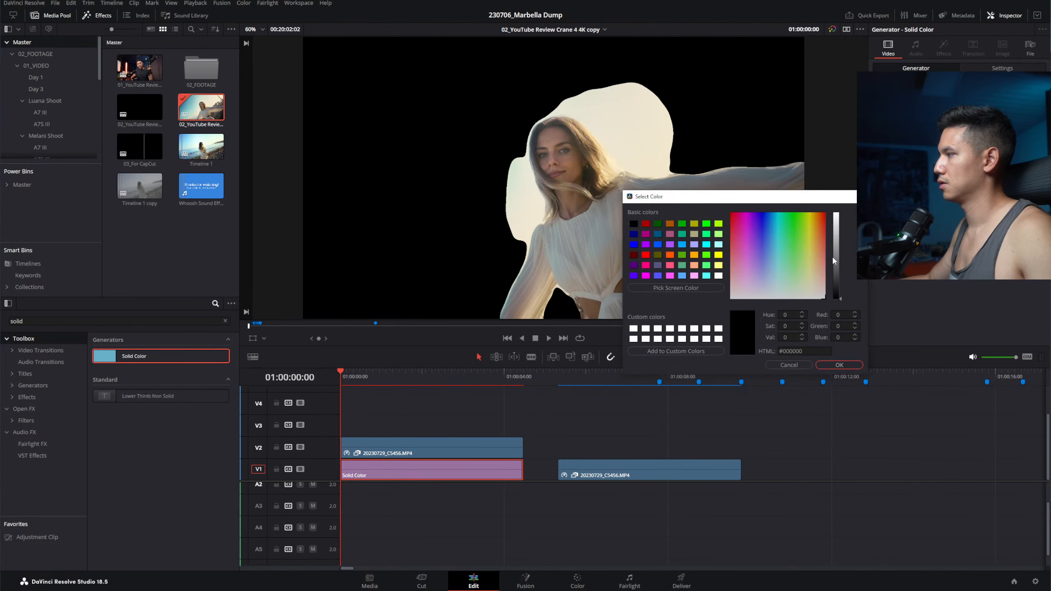
pyautogui.moveTo(837, 265); pyautogui.dragTo(837, 230)
pyautogui.moveTo(773, 237); pyautogui.dragTo(777, 233)
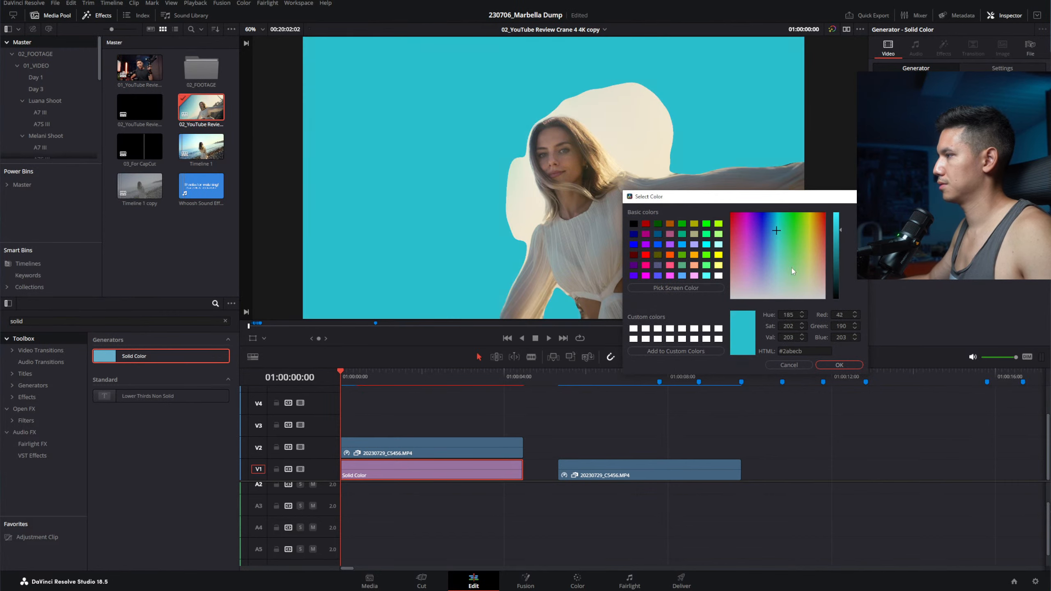
pyautogui.click(839, 365)
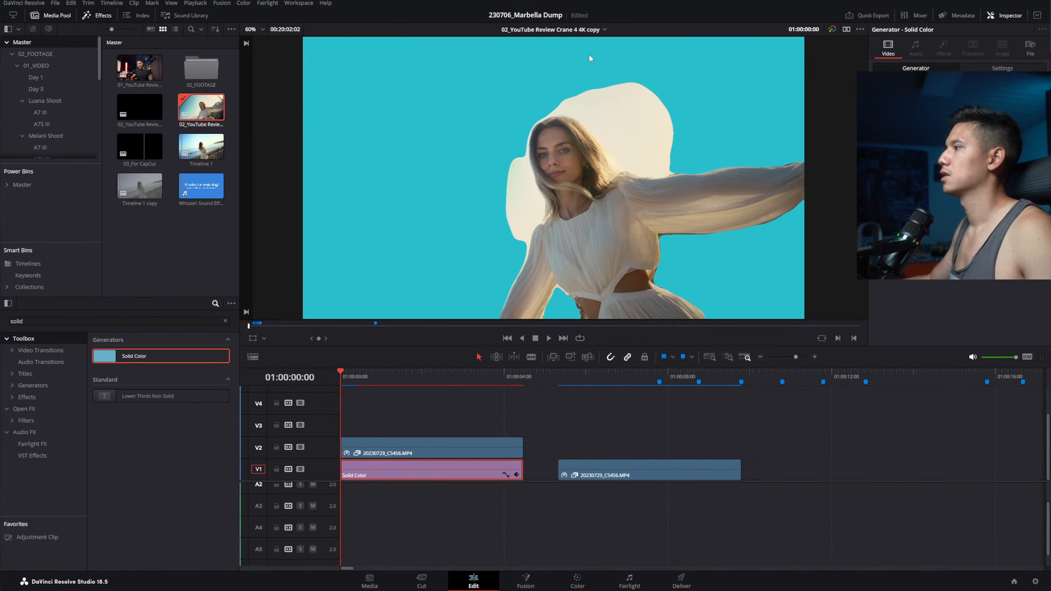
pyautogui.press('space')
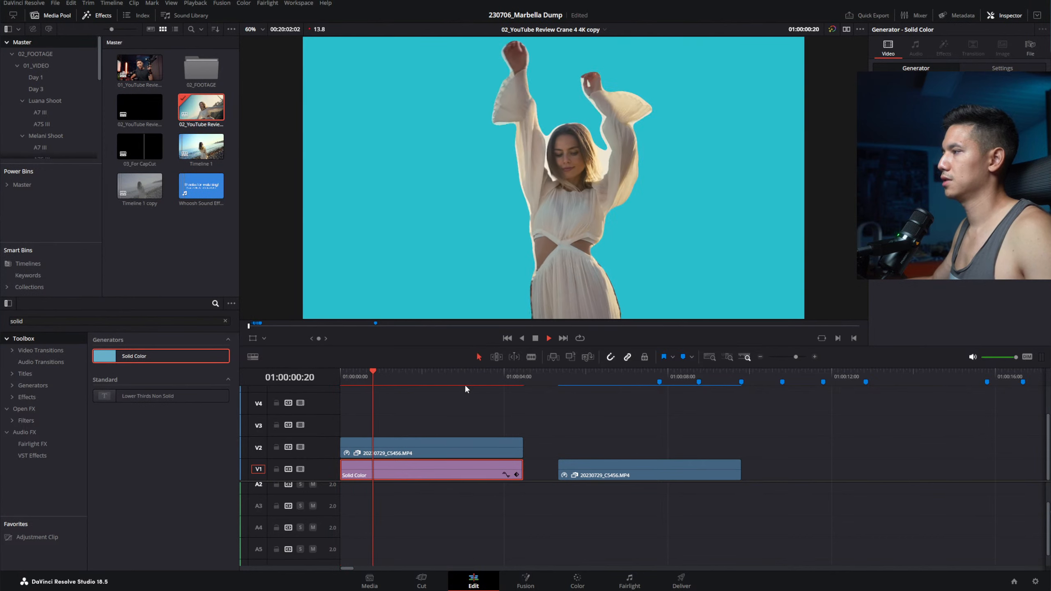
pyautogui.press('space')
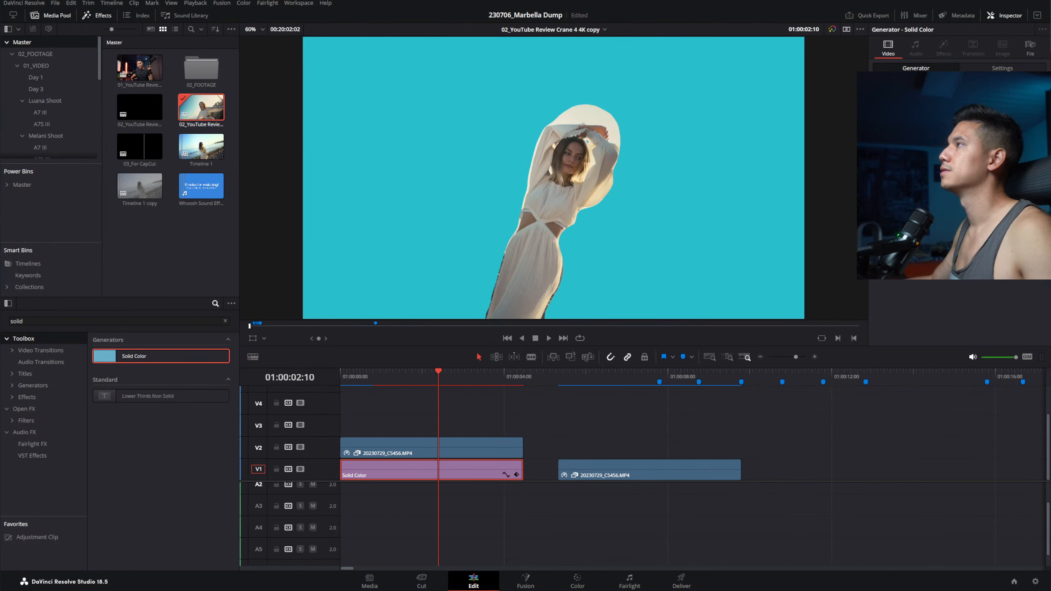
# Step: Show the Retime Speed curve for the woman's clip on V2 with Ctrl+Shift+C
pyautogui.click(516, 427)
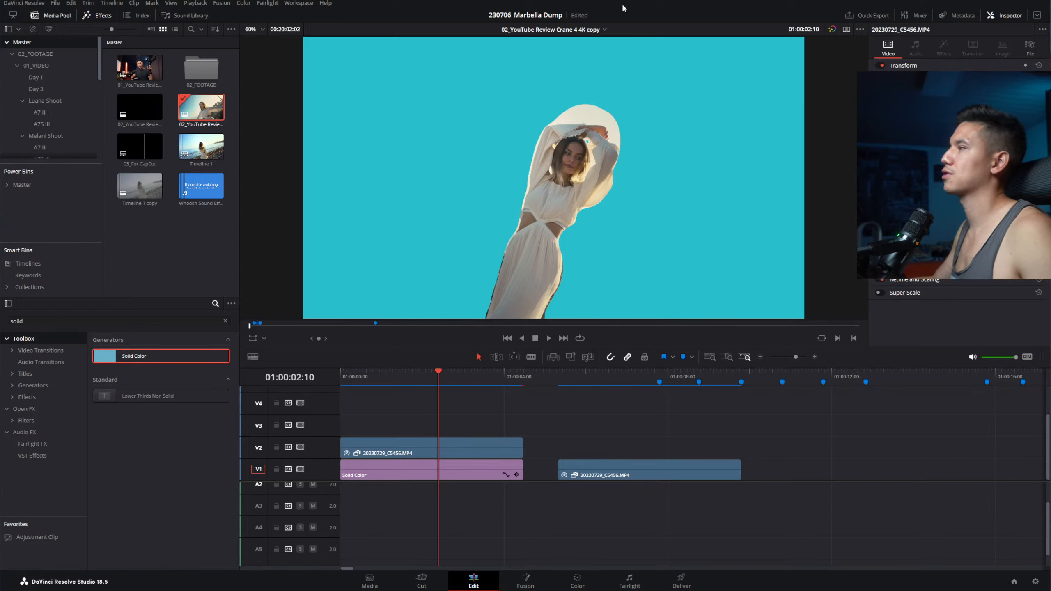
pyautogui.click(474, 448)
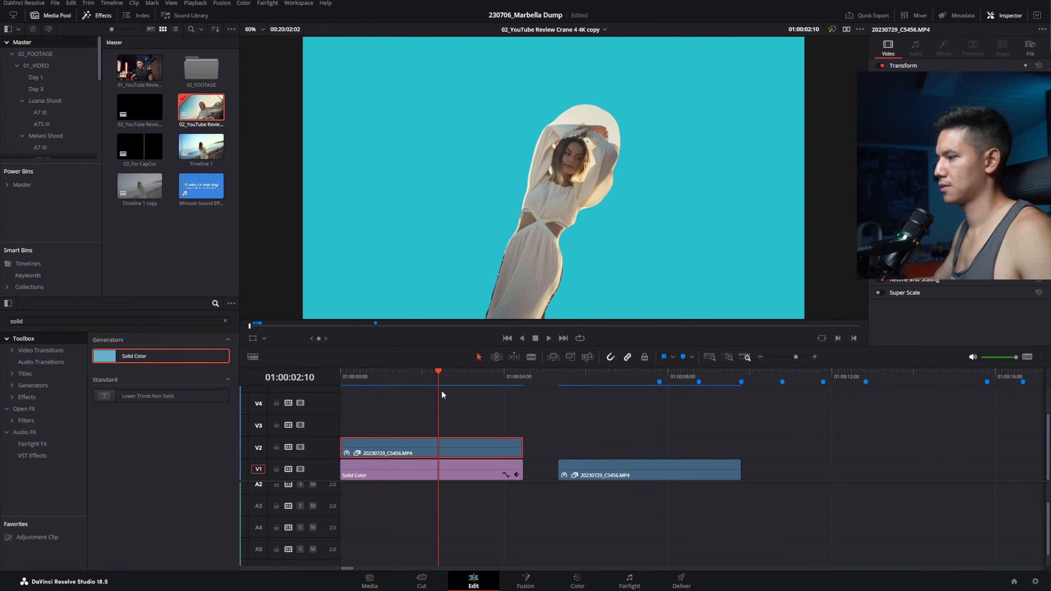
pyautogui.hscroll(-2, 490, 428)
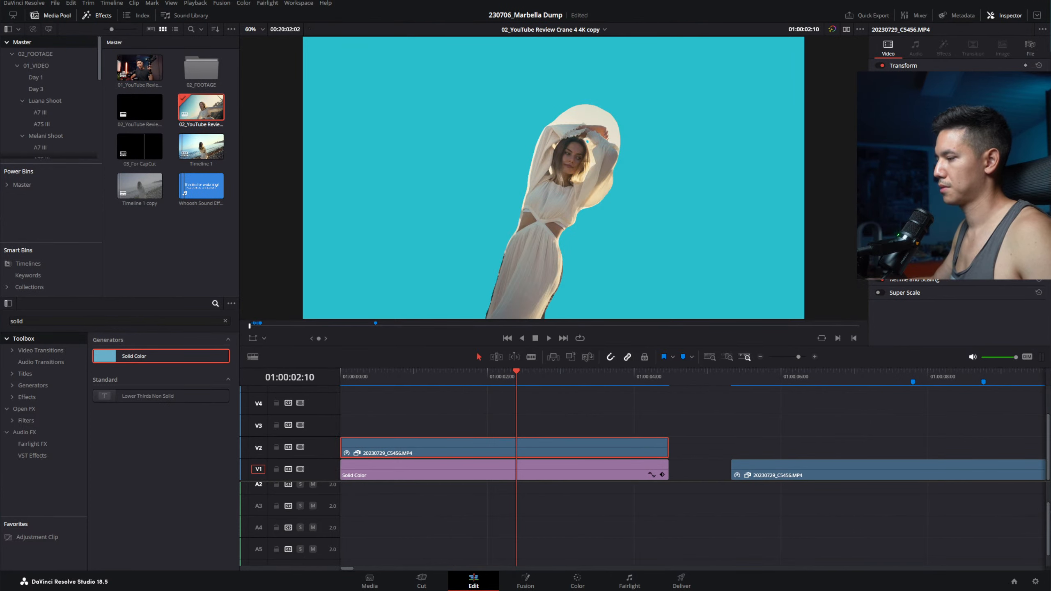
pyautogui.click(577, 581)
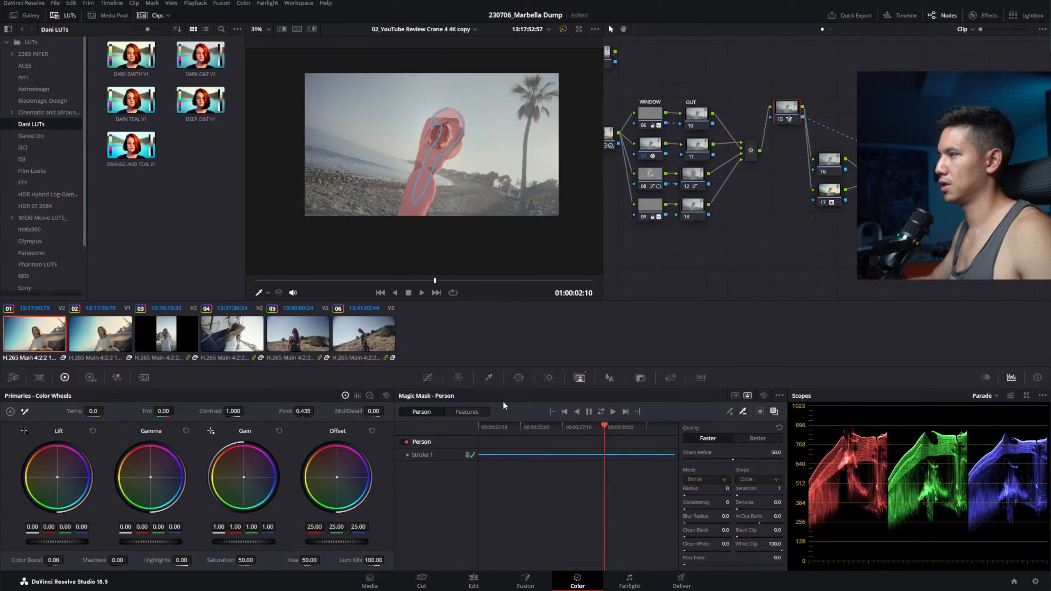
pyautogui.click(474, 582)
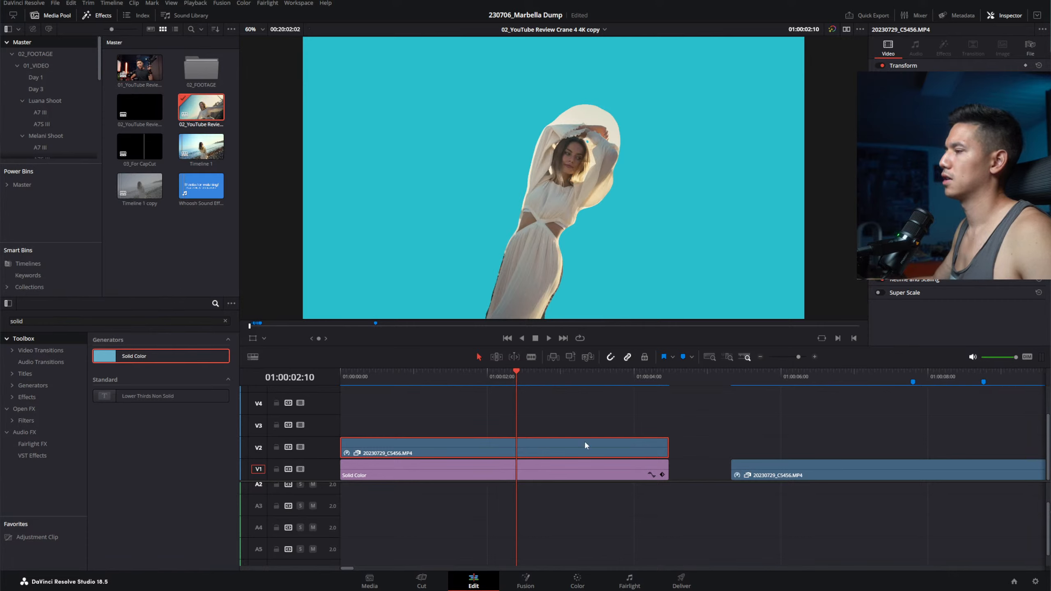
pyautogui.click(547, 493)
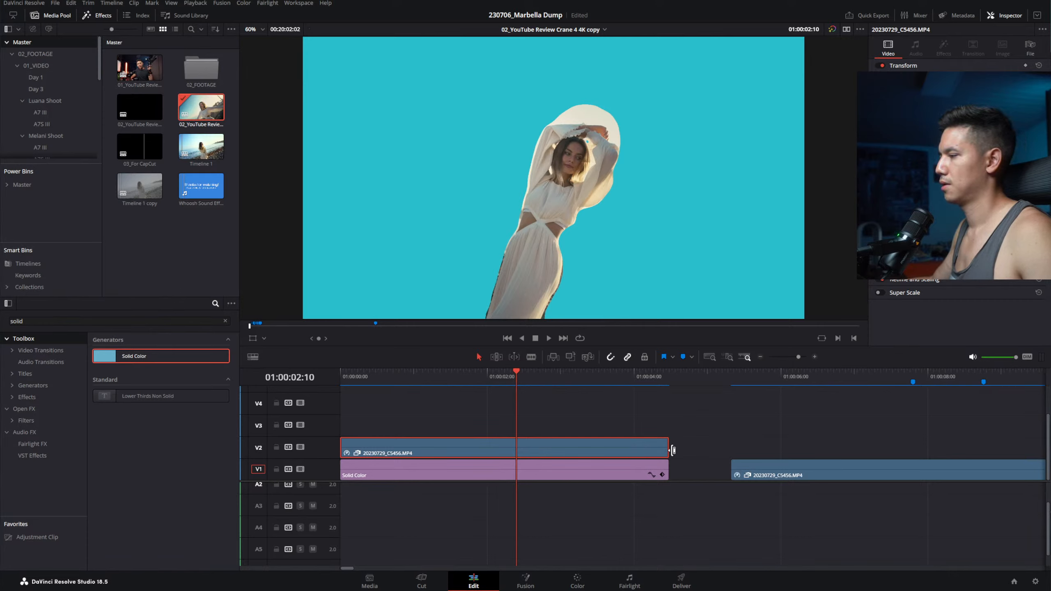
pyautogui.hotkey('ctrl', 'shift', 'c')
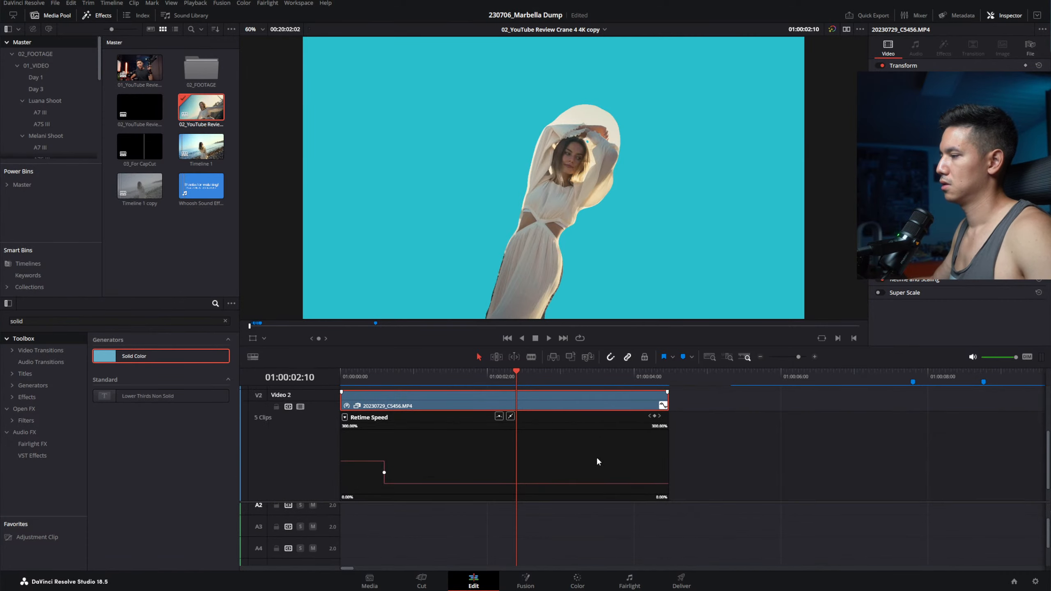
# Step: Hide the retime curve, try shrinking the clip to half size, then reset zoom to 1.0
pyautogui.hotkey('ctrl', 'shift', 'c')
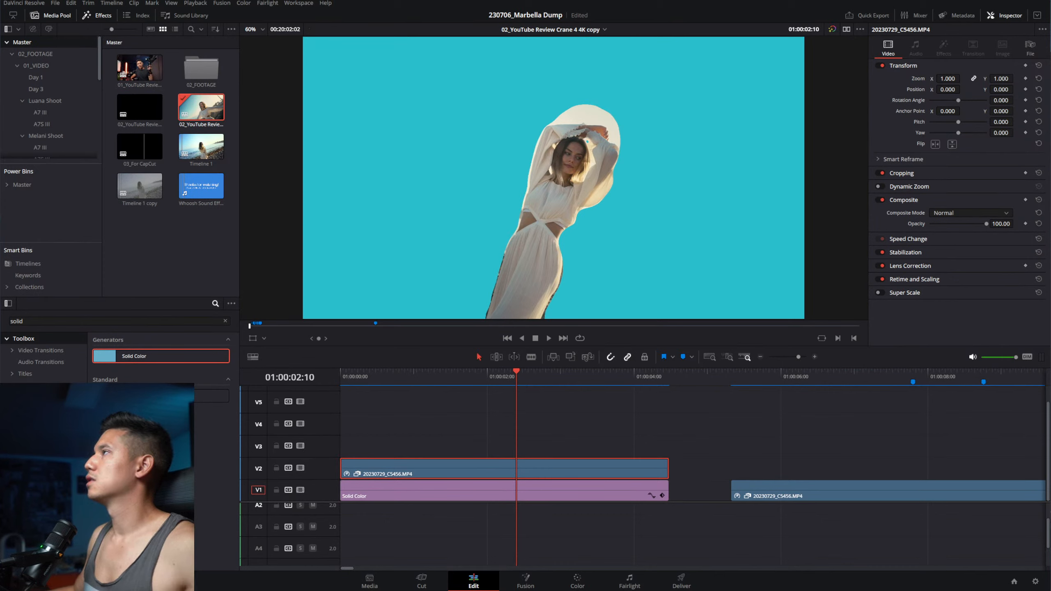
pyautogui.moveTo(948, 79); pyautogui.dragTo(891, 89)
pyautogui.doubleClick(919, 79)
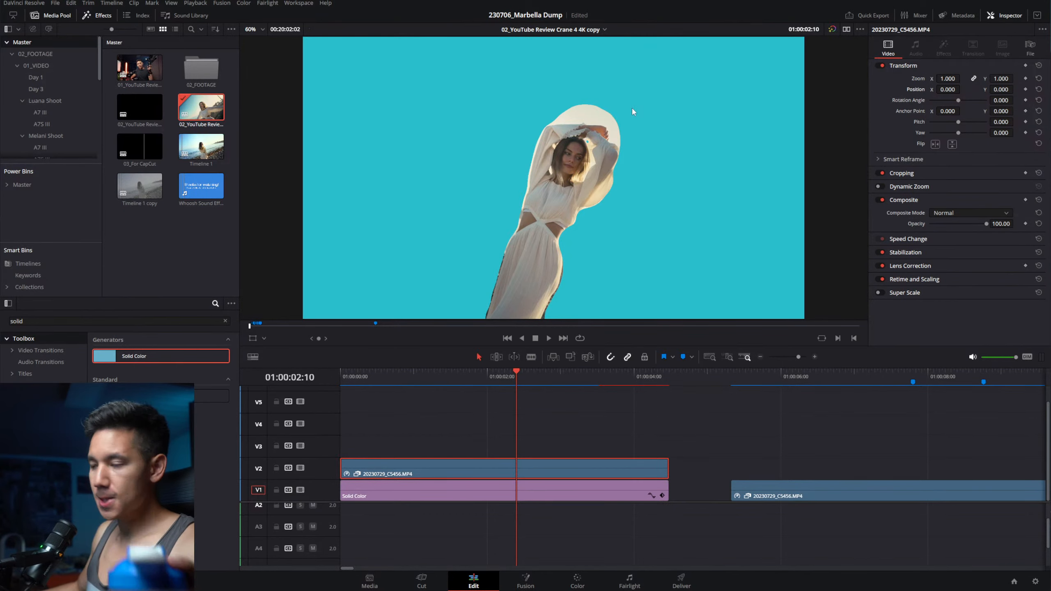
# Step: Enable on-screen transform handles and drag the cut-out woman around the frame
pyautogui.click(252, 339)
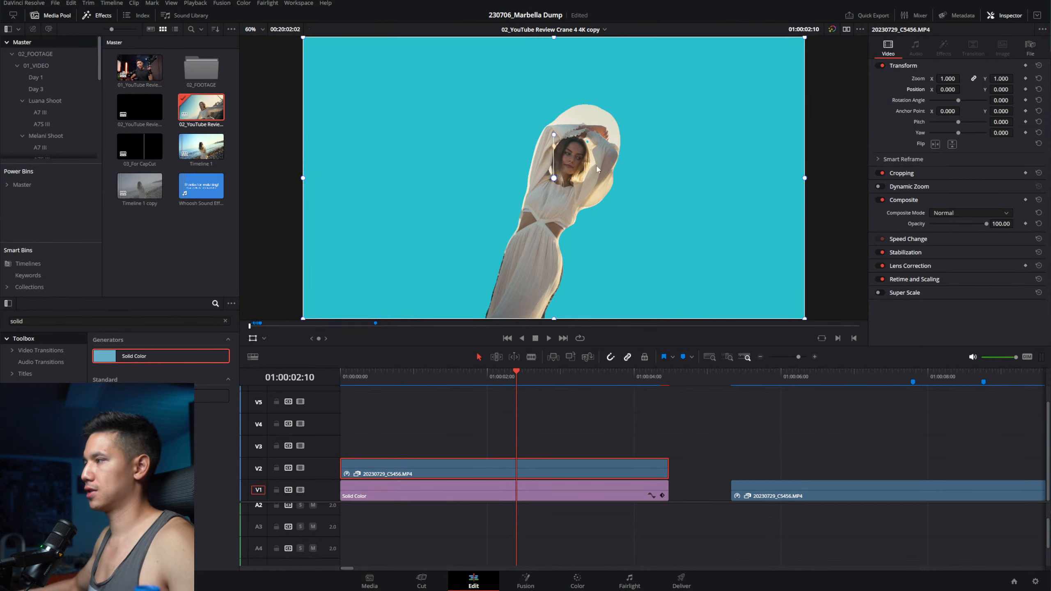
pyautogui.moveTo(615, 243); pyautogui.dragTo(714, 277)
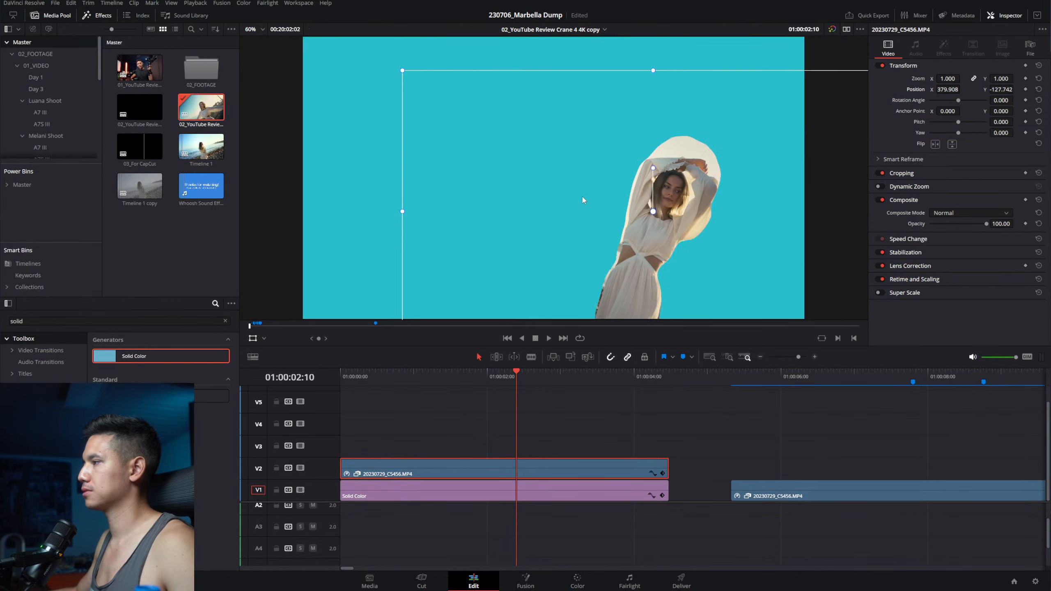
pyautogui.scroll(-2, 643, 196)
pyautogui.moveTo(644, 196); pyautogui.dragTo(552, 179)
# Step: Reset the clip's Position X and Y to 0 and select the teal solid's settings
pyautogui.doubleClick(908, 89)
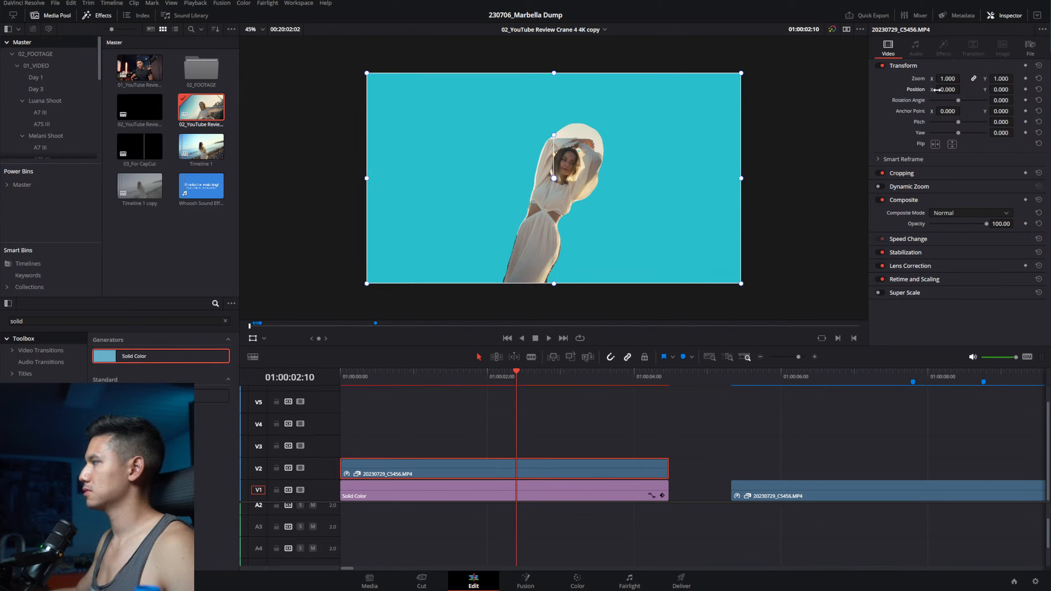
pyautogui.moveTo(947, 89)
pyautogui.mouseDown()
pyautogui.moveTo(1008, 89)
pyautogui.moveTo(821, 89)
pyautogui.moveTo(950, 90)
pyautogui.mouseUp()
pyautogui.doubleClick(919, 90)
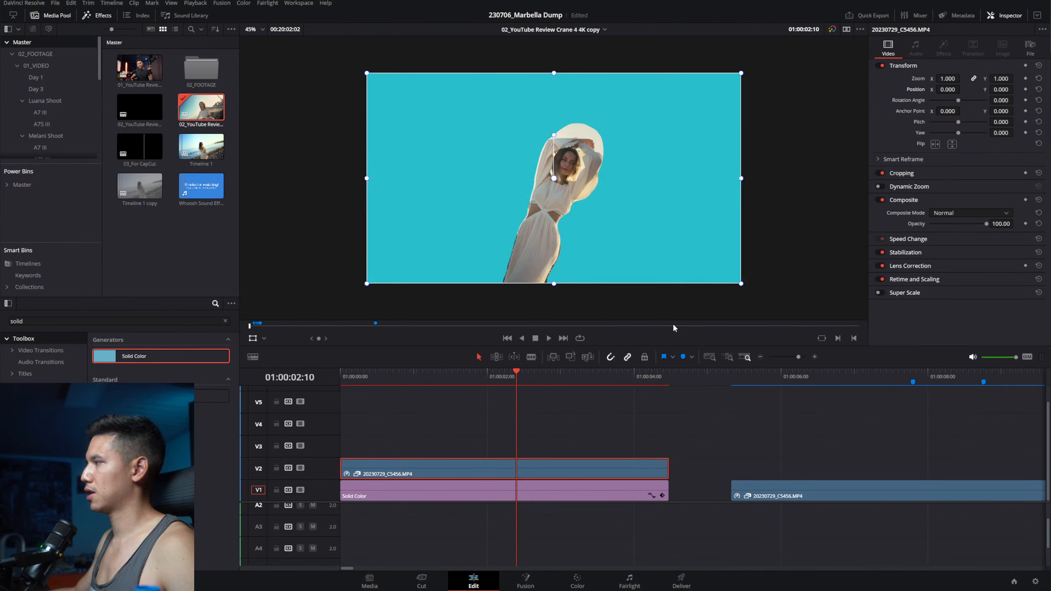
pyautogui.click(578, 499)
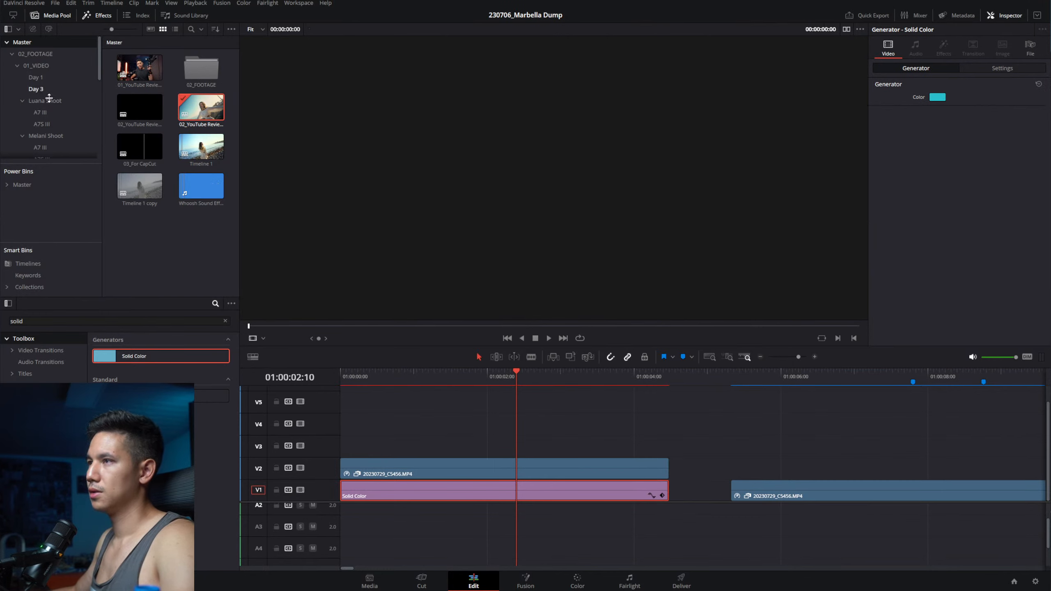
# Step: Select the woman's clip to show its Transform at Zoom 1.0 and zero position
pyautogui.scroll(-5, 49, 120)
pyautogui.scroll(-1, 48, 119)
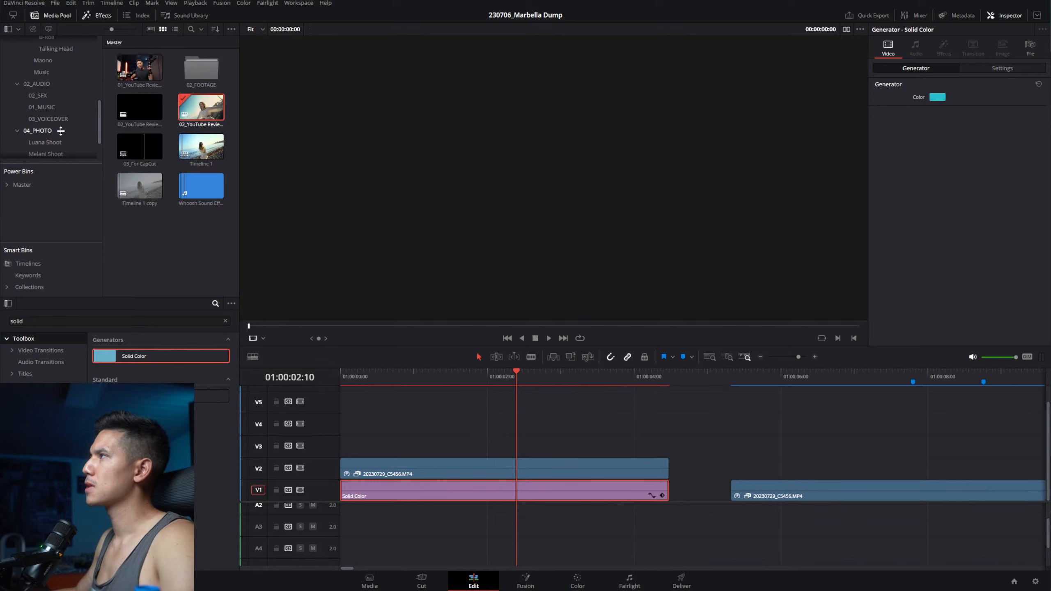
pyautogui.click(567, 429)
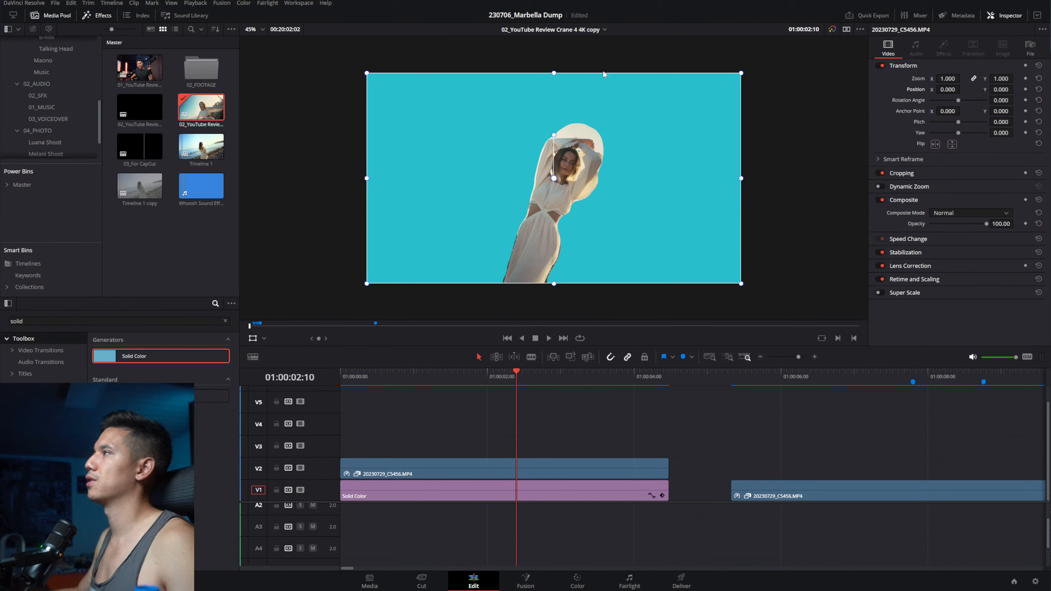
# Step: Delete the cyan Solid Color clip from V1 and find an image in the file browser
pyautogui.click(552, 487)
pyautogui.press('BackSpace')
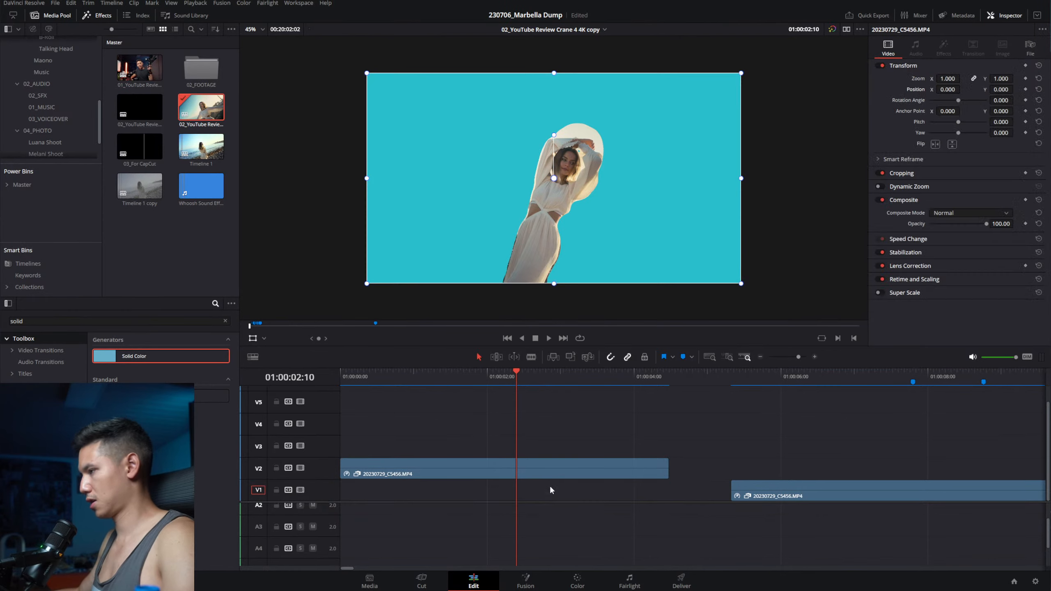
pyautogui.press('super+e')
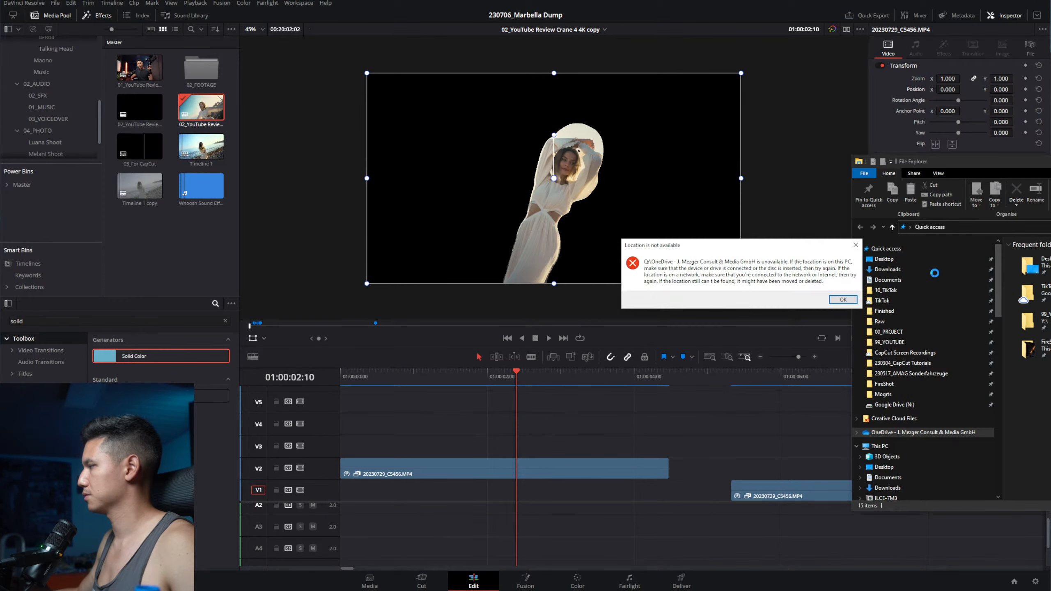
pyautogui.click(843, 300)
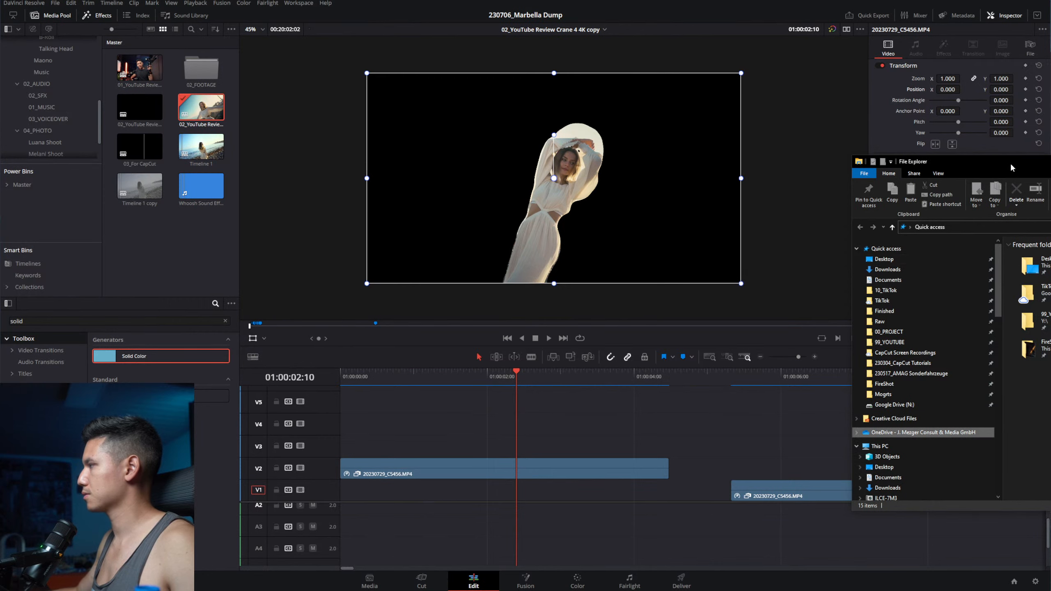
pyautogui.moveTo(1011, 165); pyautogui.dragTo(1050, 165)
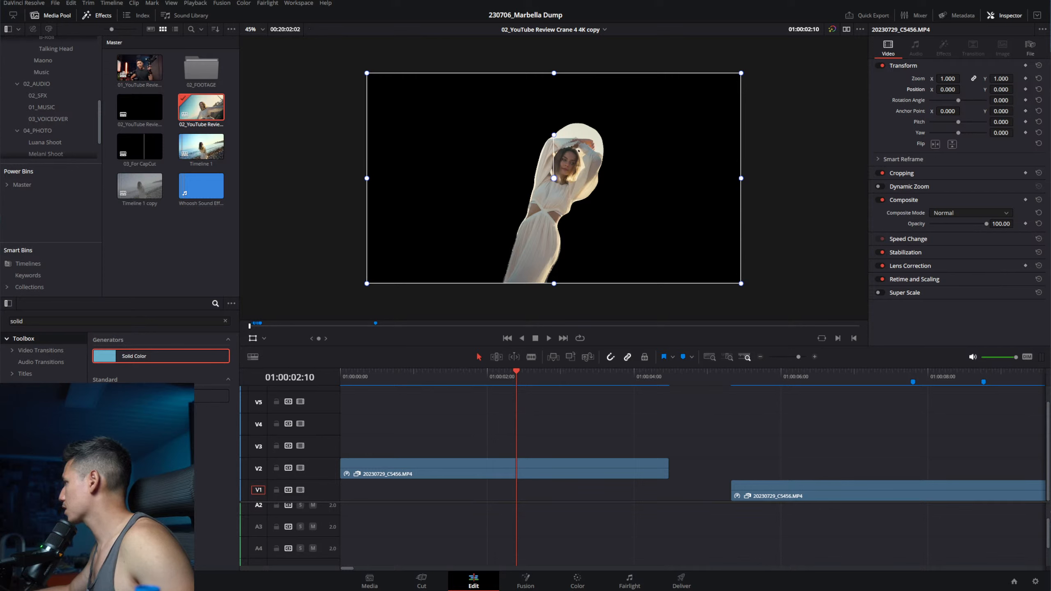
# Step: Place the Dehancer thumbnail image on V1, trim its end, and move the woman over it
pyautogui.moveTo(596, 539); pyautogui.dragTo(391, 495)
pyautogui.moveTo(558, 493); pyautogui.dragTo(644, 490)
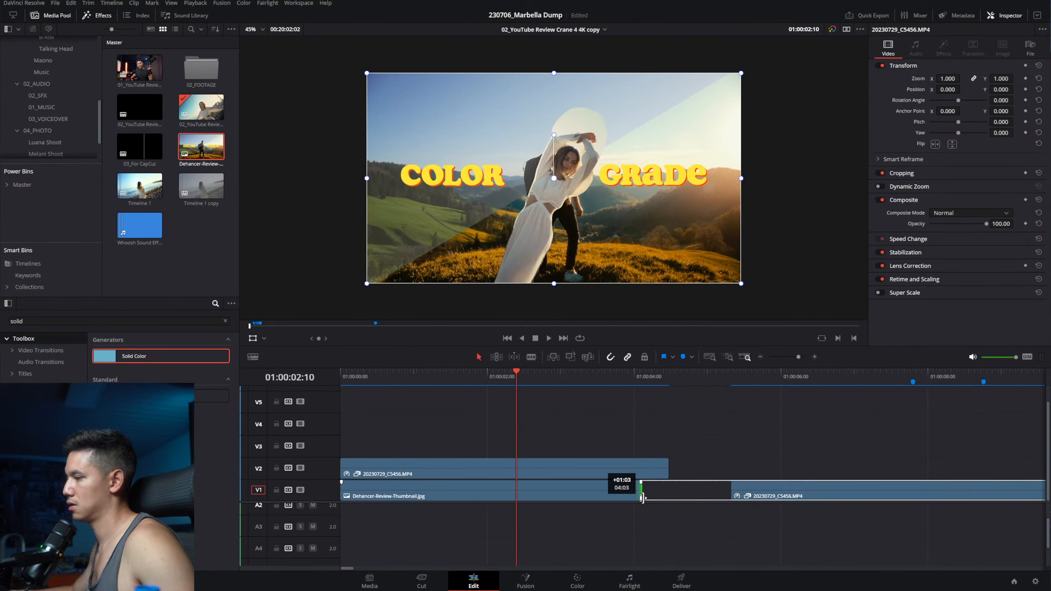
pyautogui.click(616, 470)
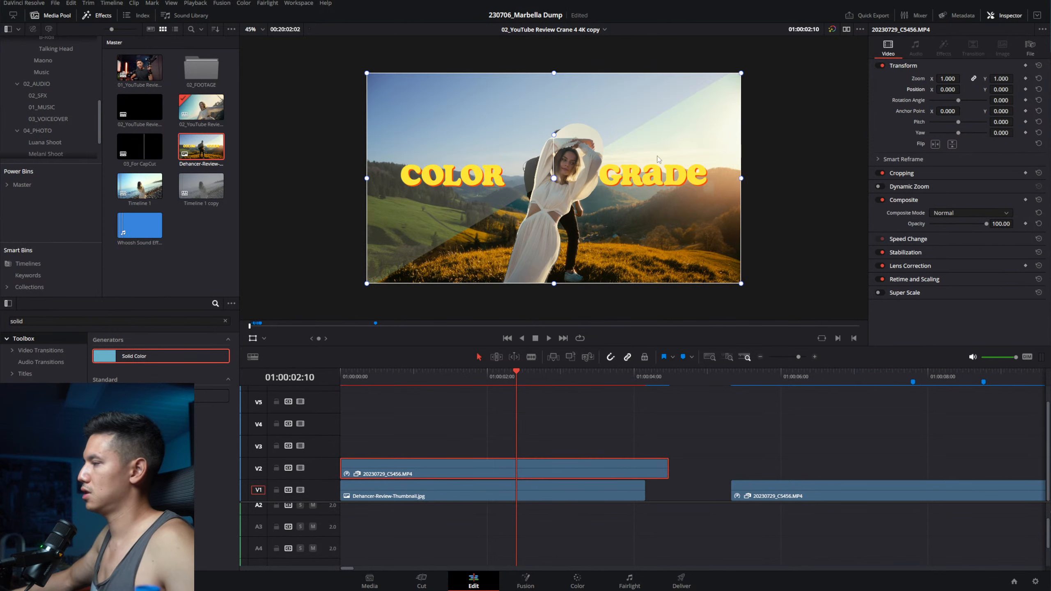
pyautogui.moveTo(658, 160); pyautogui.dragTo(591, 131)
# Step: Compare the thumbnail and beach clips, then undo the thumbnail test entirely
pyautogui.click(549, 483)
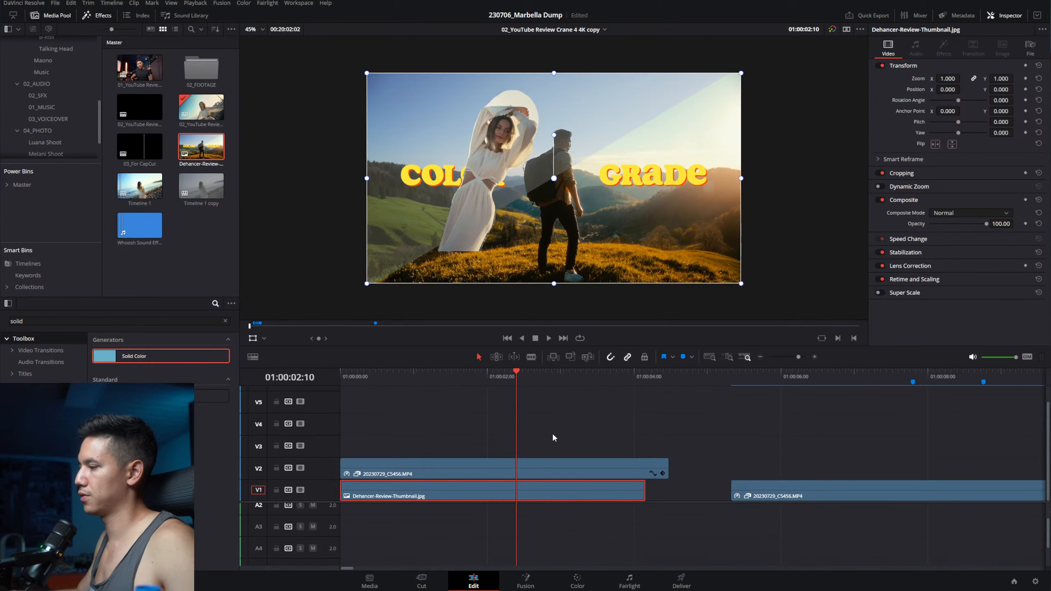
pyautogui.click(538, 475)
pyautogui.click(523, 489)
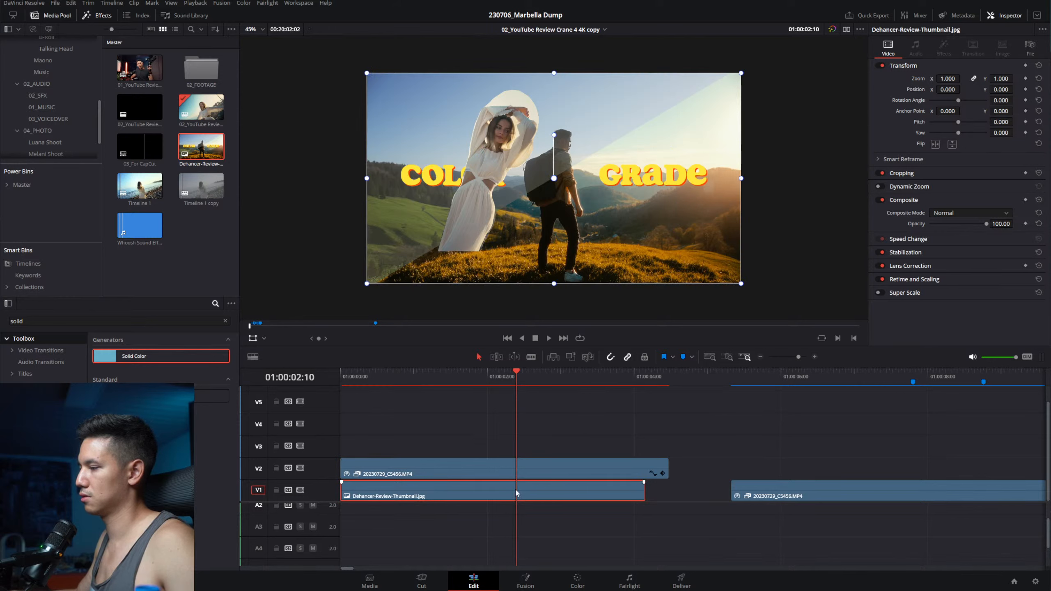
pyautogui.click(528, 474)
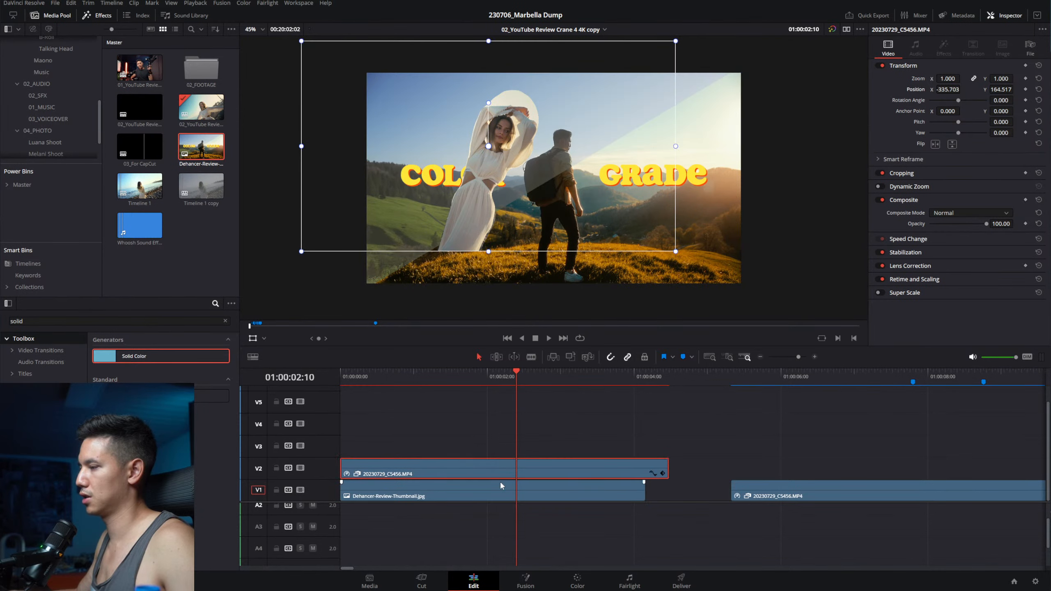
pyautogui.click(460, 490)
pyautogui.click(461, 470)
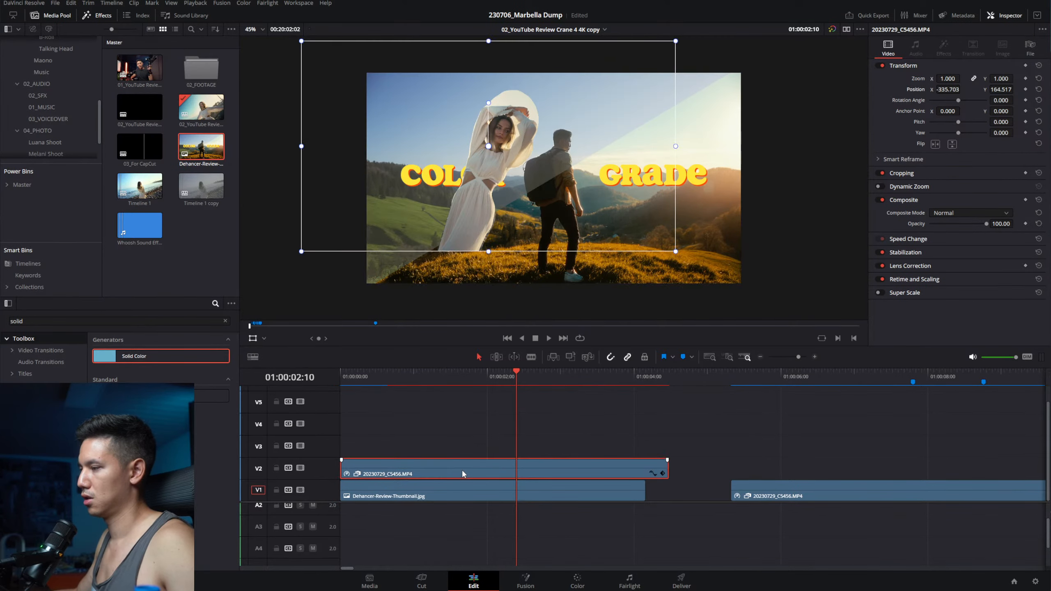
pyautogui.click(460, 488)
pyautogui.hotkey('ctrl', 'z')
pyautogui.hotkey('ctrl', 'z')
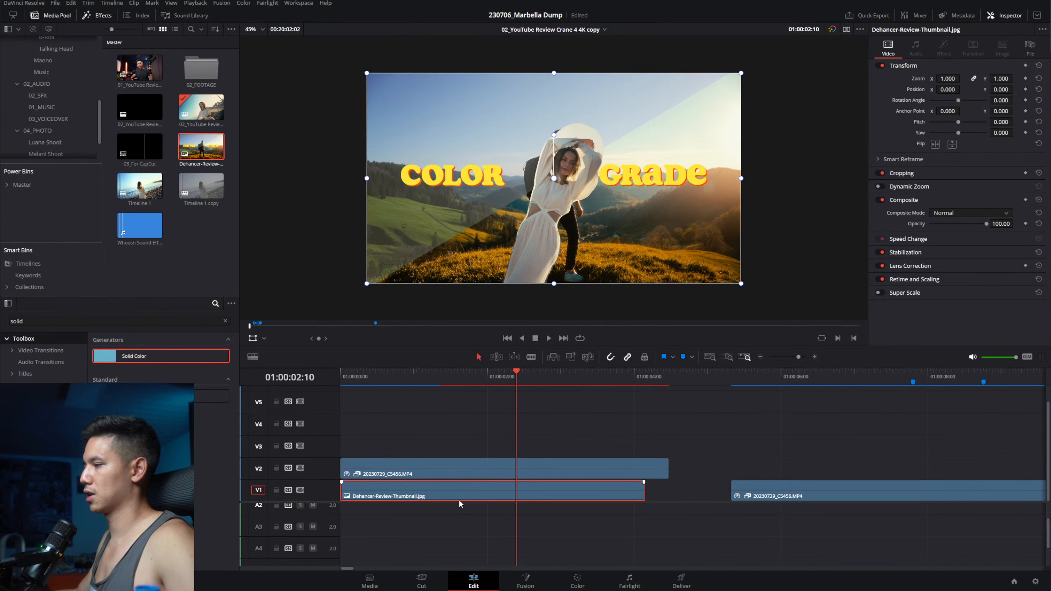
pyautogui.hotkey('ctrl', 'z')
pyautogui.hotkey('ctrl', 'z')
# Step: Re-centre the beach clip's position and move it from track V2 down to V1
pyautogui.click(501, 461)
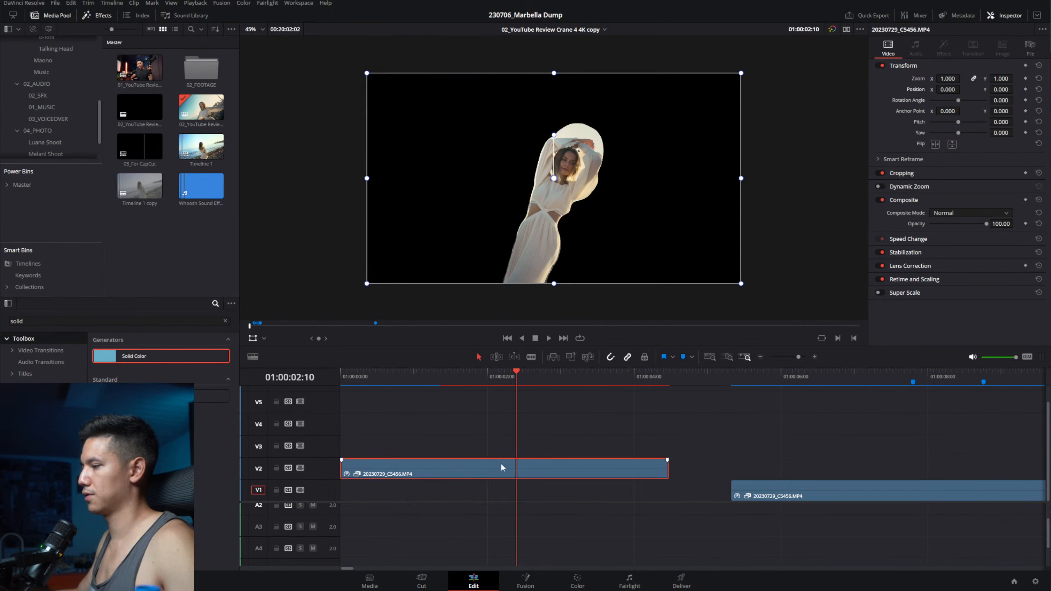
pyautogui.moveTo(627, 166); pyautogui.dragTo(601, 138)
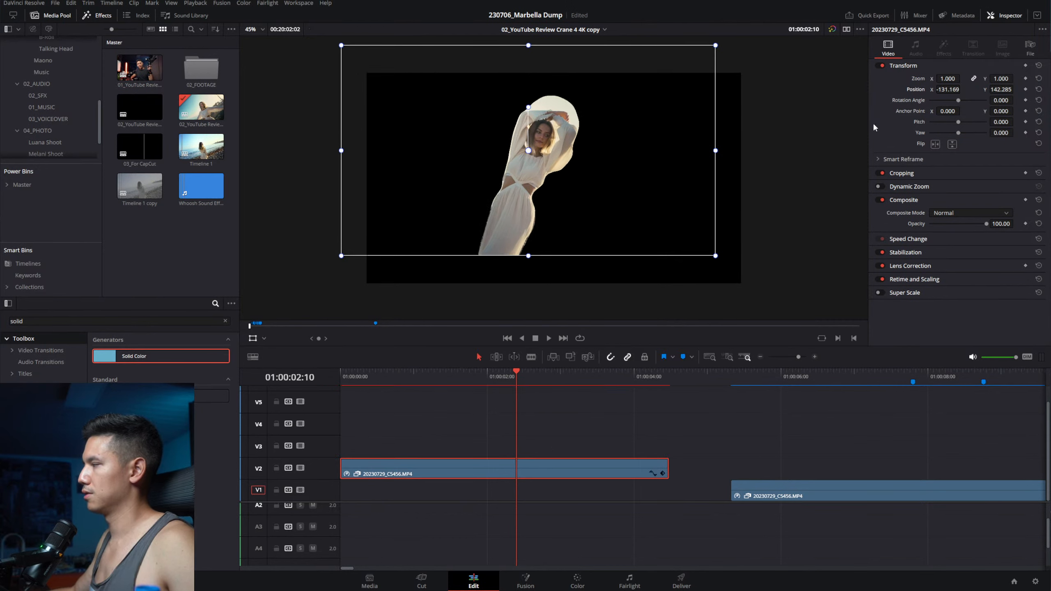
pyautogui.doubleClick(918, 88)
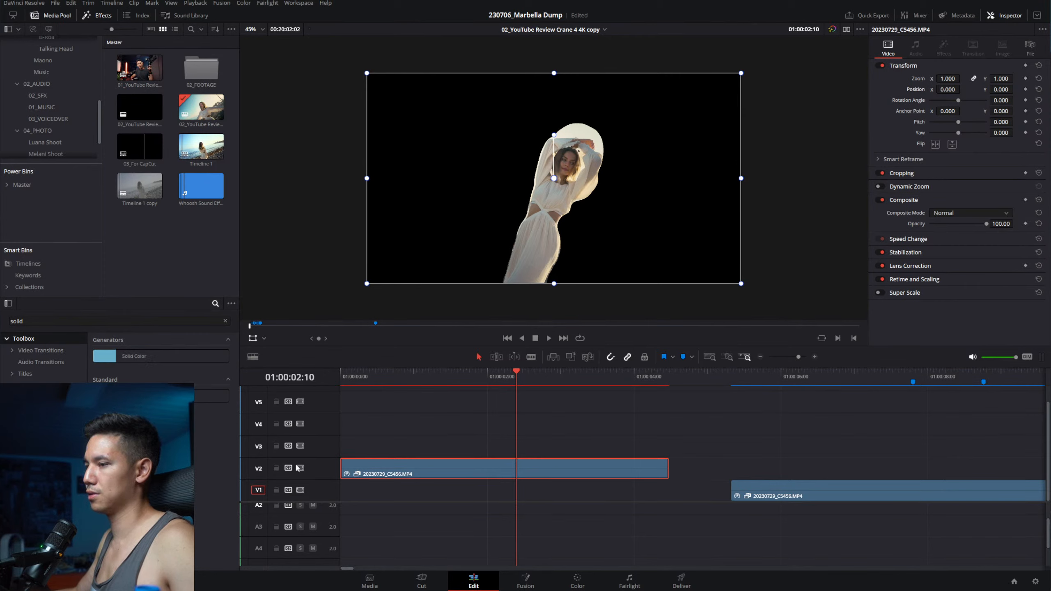
pyautogui.moveTo(523, 469); pyautogui.dragTo(521, 504)
# Step: Search the effects for 'adjust' and add an Adjustment Clip to the timeline
pyautogui.doubleClick(159, 322)
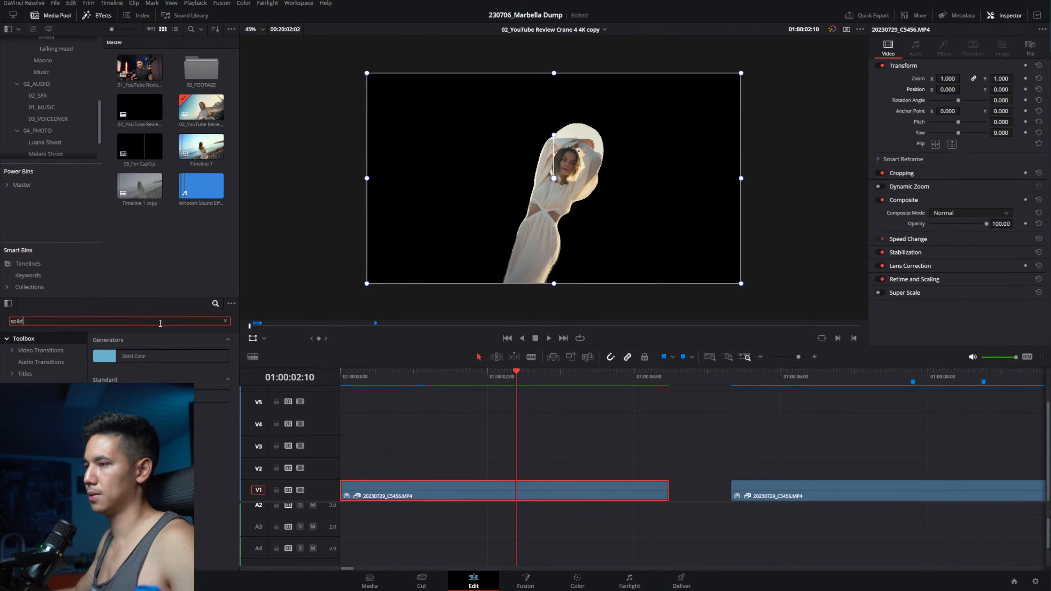
pyautogui.write('adjust')
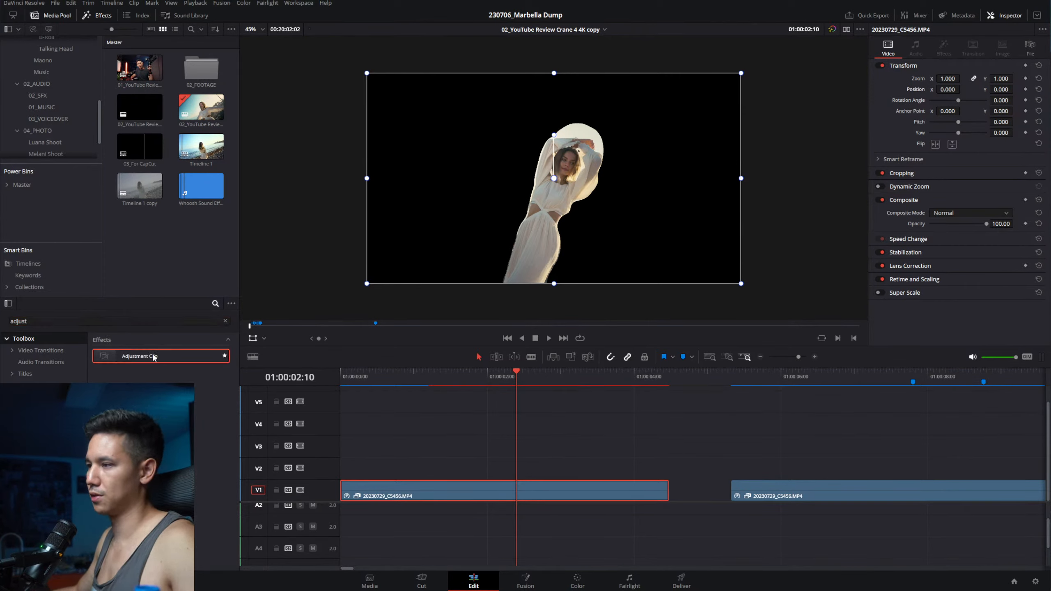
pyautogui.moveTo(153, 355); pyautogui.dragTo(431, 468)
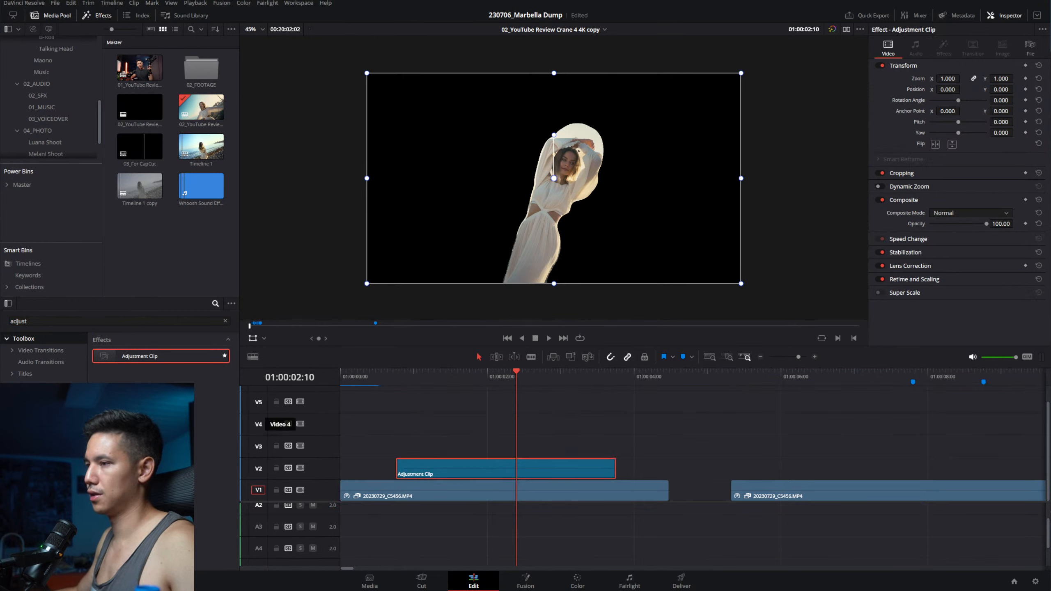
# Step: Add a Solid Color, shift the beach and adjustment clips up a track, and put the solid on V1
pyautogui.doubleClick(164, 322)
pyautogui.press('BackSpace')
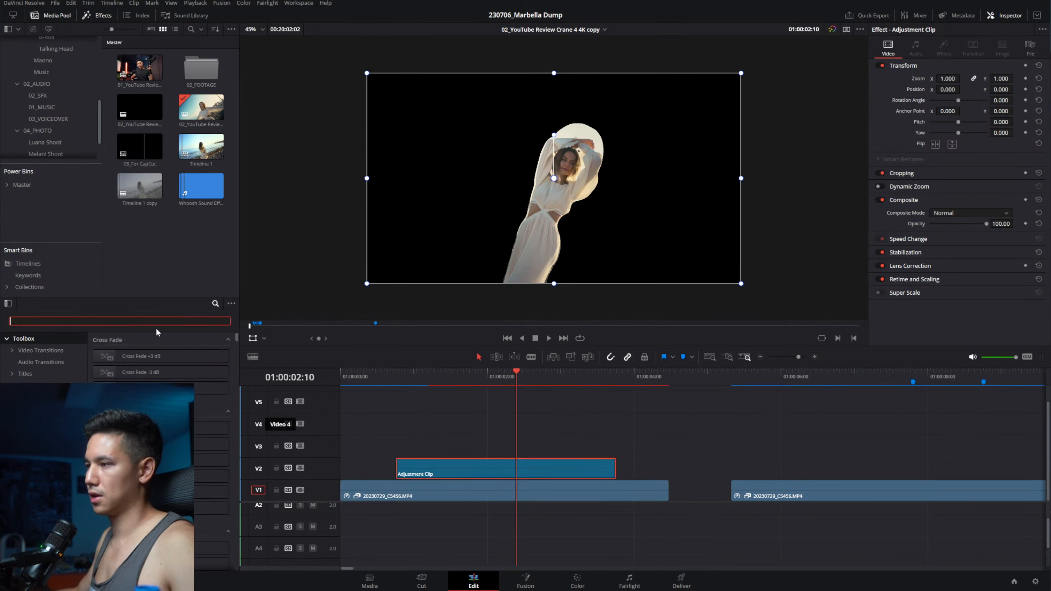
pyautogui.write('solid')
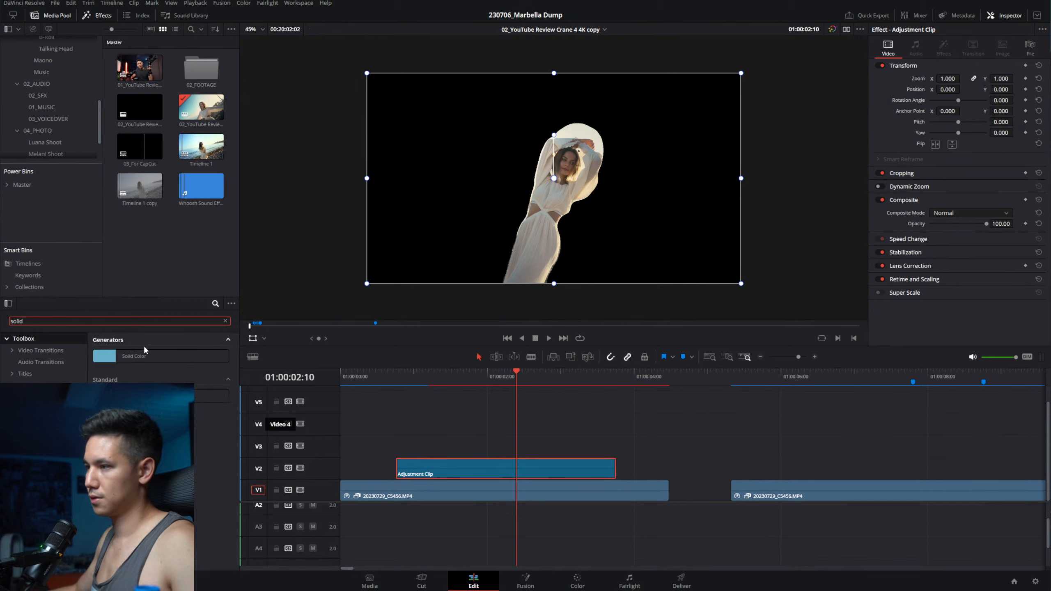
pyautogui.moveTo(173, 359); pyautogui.dragTo(647, 427)
pyautogui.moveTo(570, 444); pyautogui.dragTo(581, 498)
pyautogui.hotkey('alt', 'Up')
pyautogui.moveTo(672, 426); pyautogui.dragTo(457, 494)
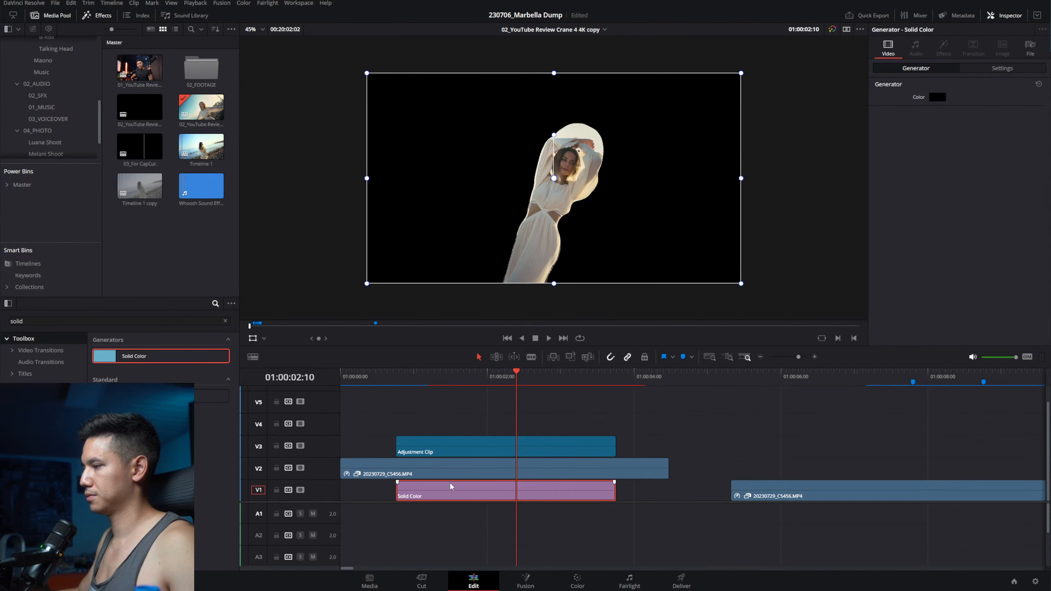
# Step: Change the Solid Color background to a brighter blue in the Inspector's colour picker
pyautogui.click(938, 97)
pyautogui.click(761, 233)
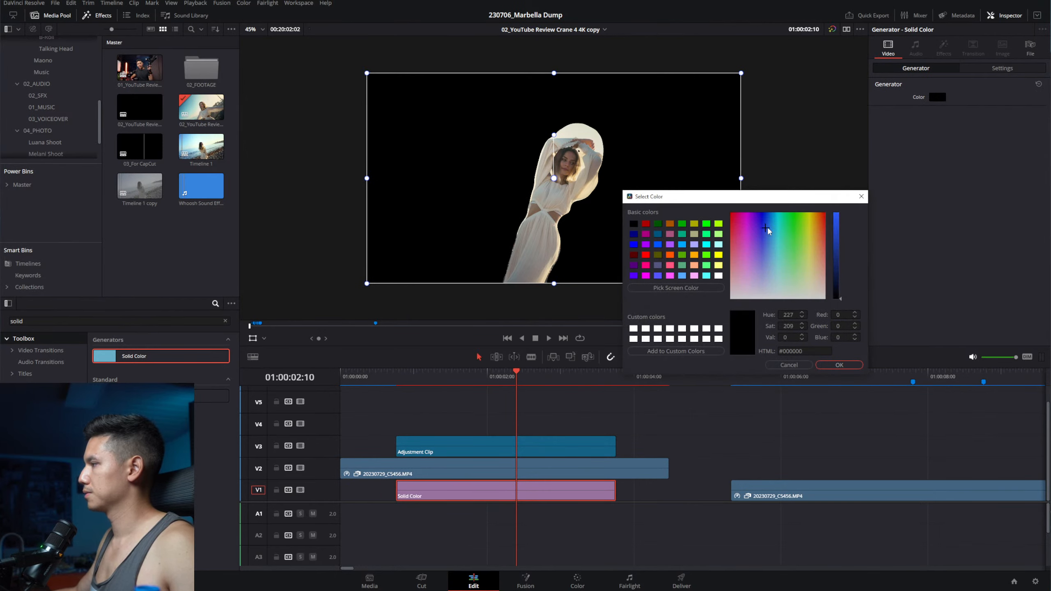
pyautogui.moveTo(838, 239); pyautogui.dragTo(837, 212)
pyautogui.click(840, 364)
# Step: Select the Adjustment Clip, undo an accidental move of its frame, then deselect it
pyautogui.click(587, 446)
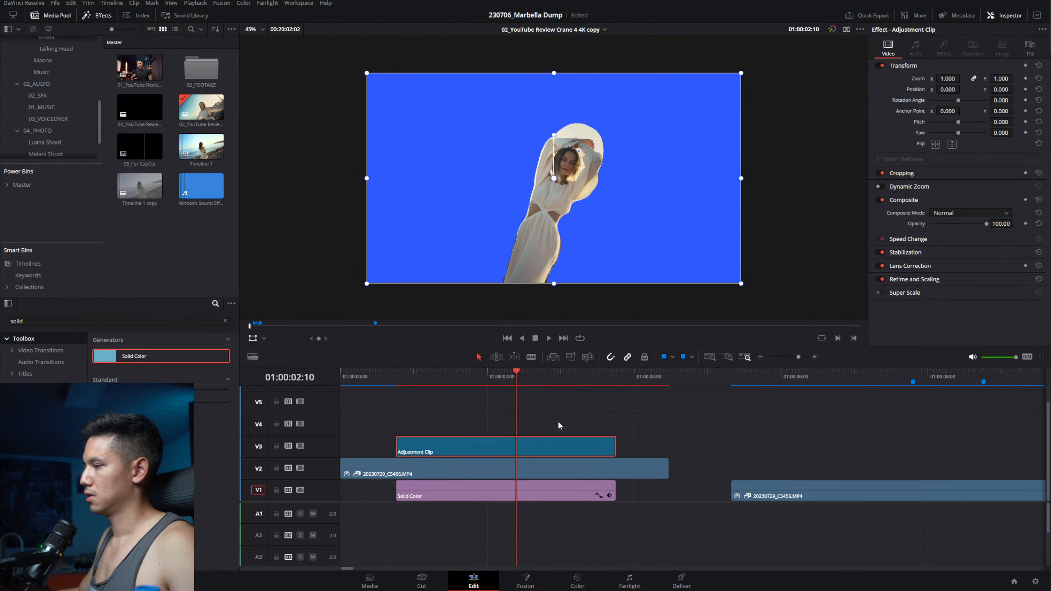
pyautogui.moveTo(530, 180); pyautogui.dragTo(630, 204)
pyautogui.hotkey('ctrl', 'z')
pyautogui.click(564, 418)
# Step: Select the 20230729_C5456.MP4 clip on V2 and undo an accidental reposition in the frame
pyautogui.click(512, 451)
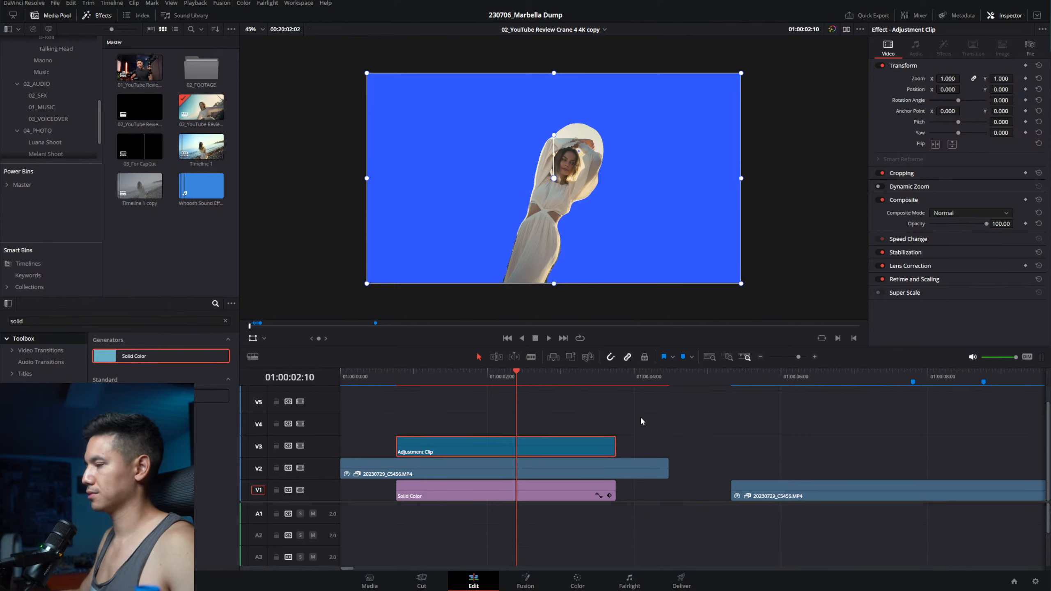
pyautogui.click(609, 424)
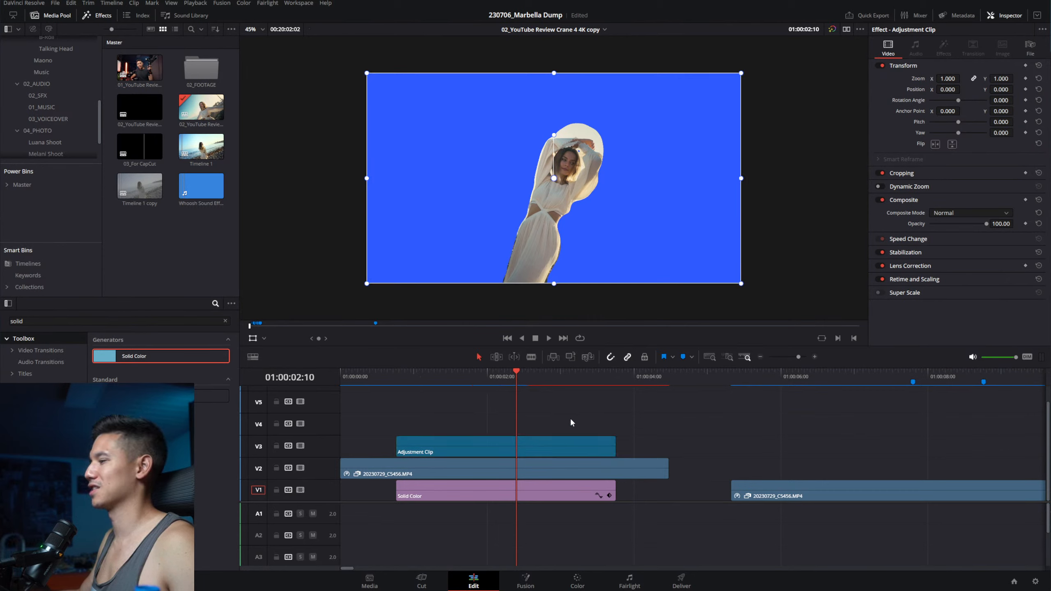
pyautogui.click(456, 466)
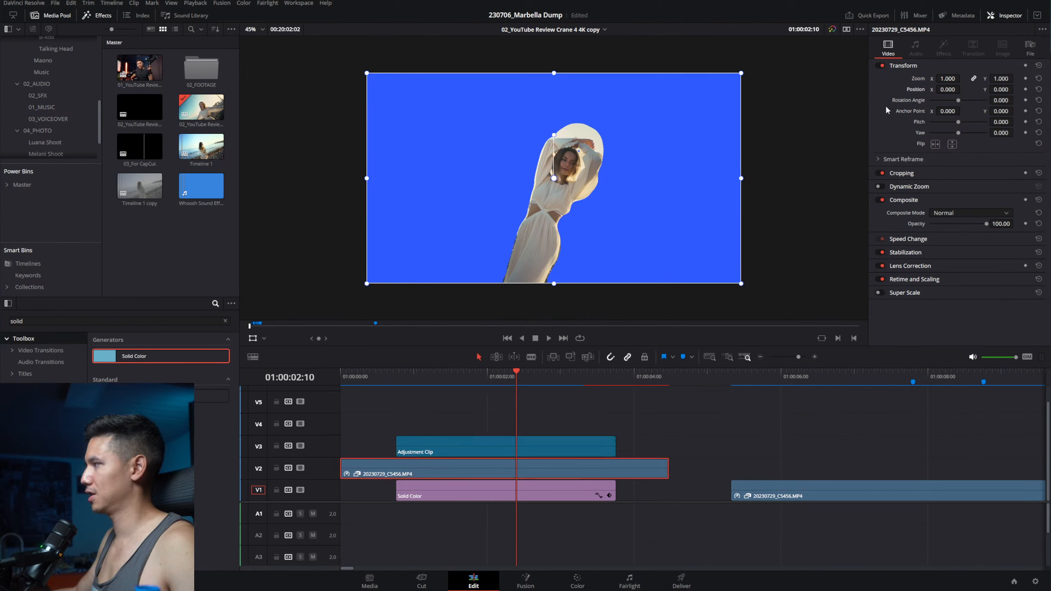
pyautogui.moveTo(675, 182); pyautogui.dragTo(737, 182)
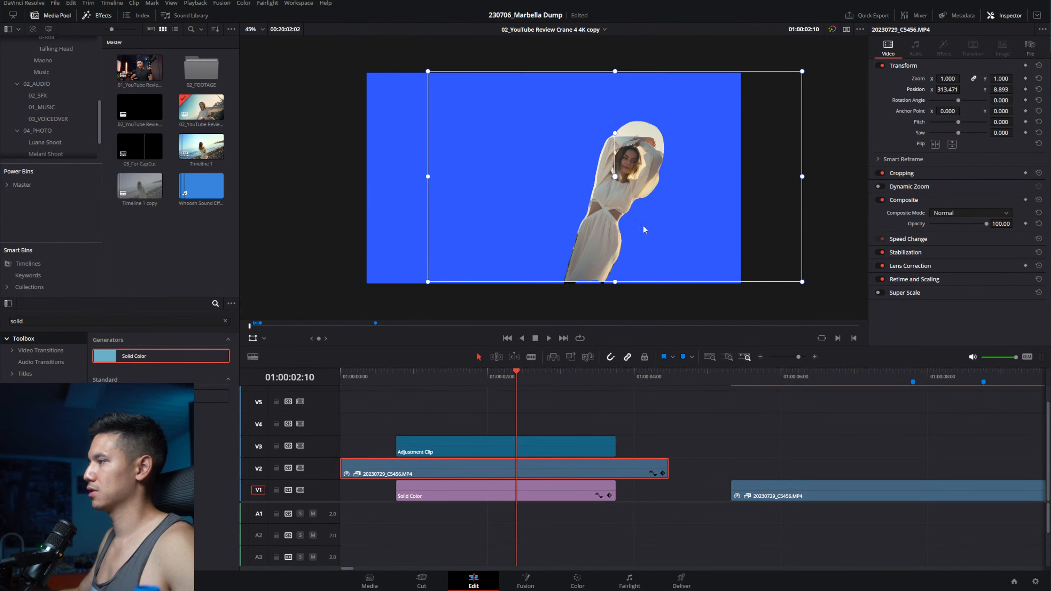
pyautogui.hotkey('ctrl', 'z')
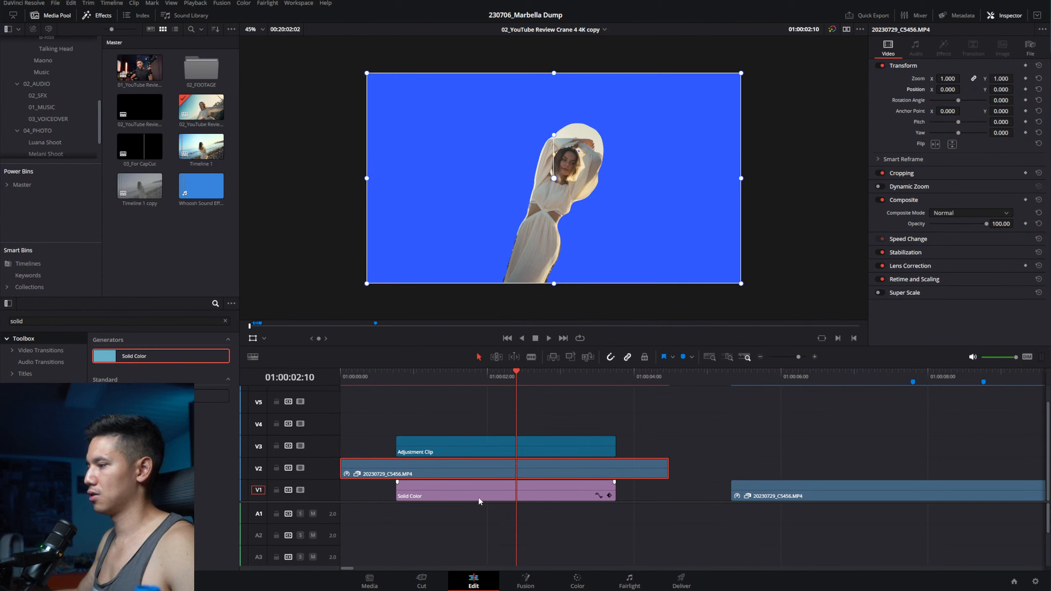
# Step: Move the beach clip up to V4, then drag it and the Adjustment Clip down one track
pyautogui.click(429, 450)
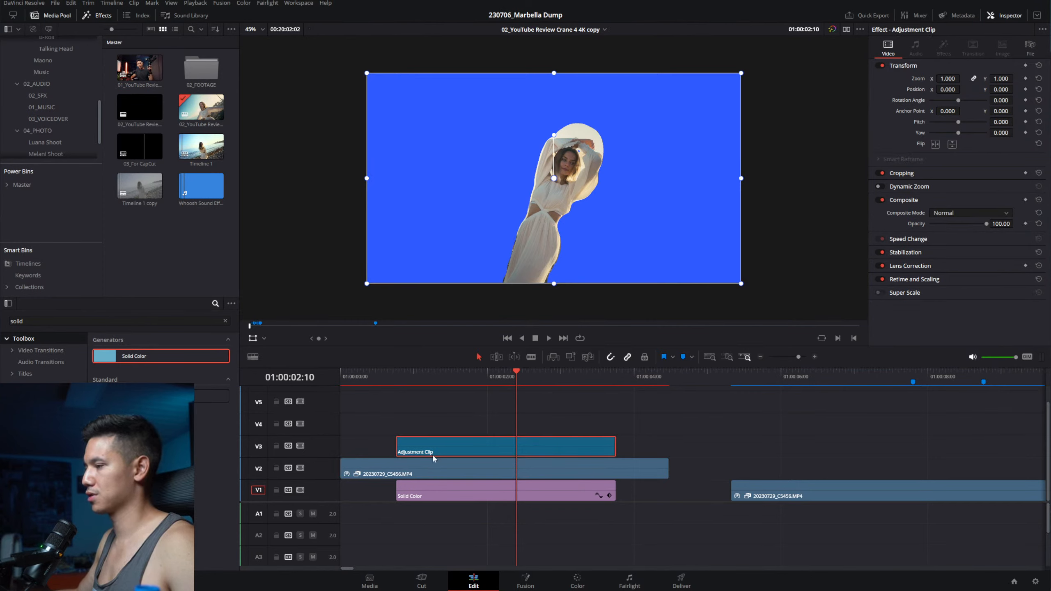
pyautogui.click(442, 465)
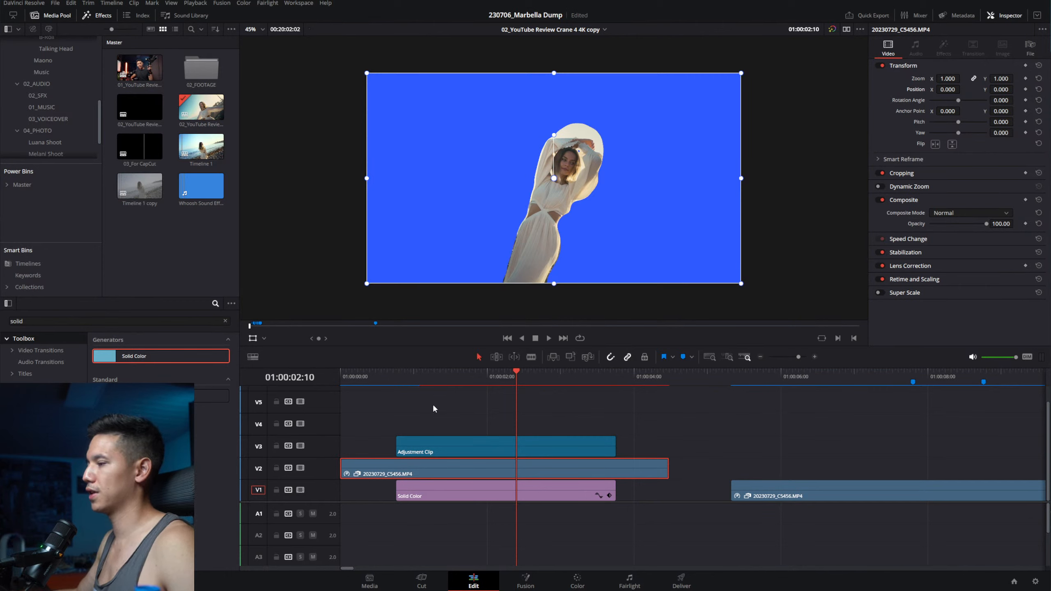
pyautogui.click(433, 447)
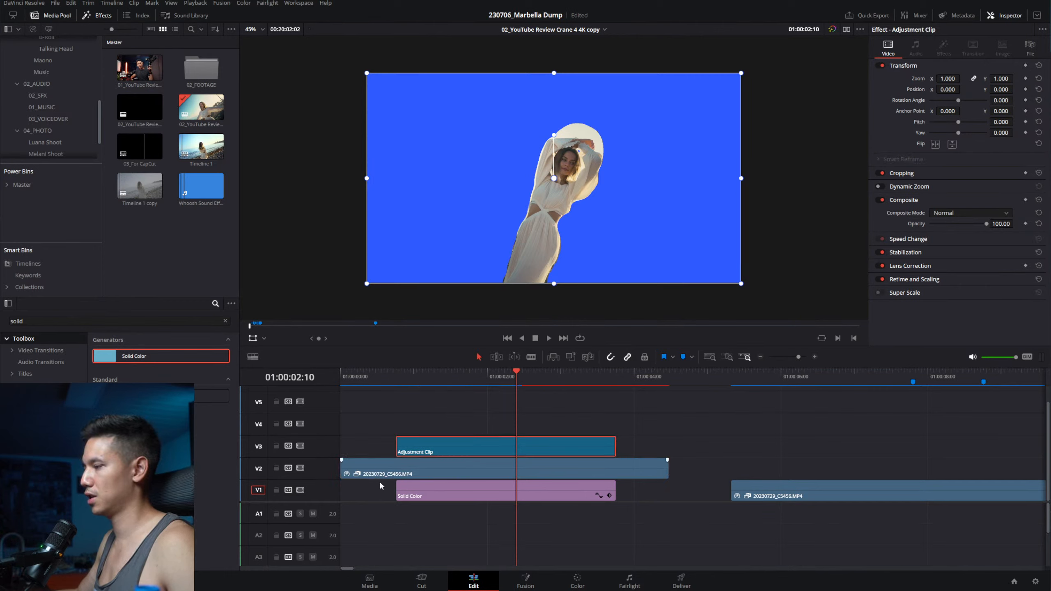
pyautogui.moveTo(445, 473); pyautogui.dragTo(464, 448)
pyautogui.moveTo(464, 448); pyautogui.dragTo(460, 469)
# Step: Select only the Adjustment Clip and undo a stray shift of its frame
pyautogui.click(460, 471)
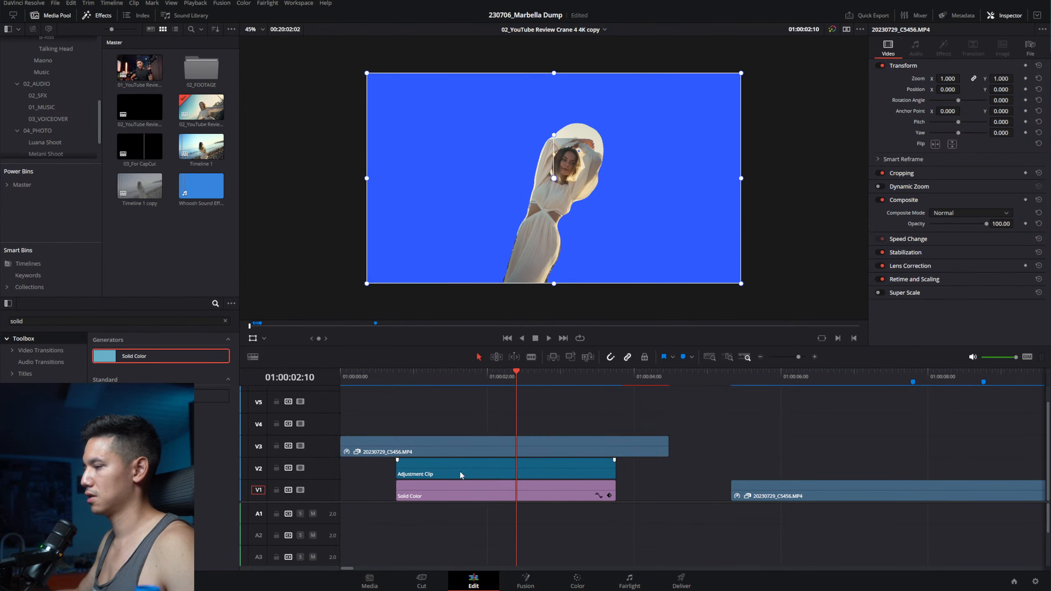
pyautogui.moveTo(663, 249); pyautogui.dragTo(648, 231)
pyautogui.hotkey('ctrl', 'z')
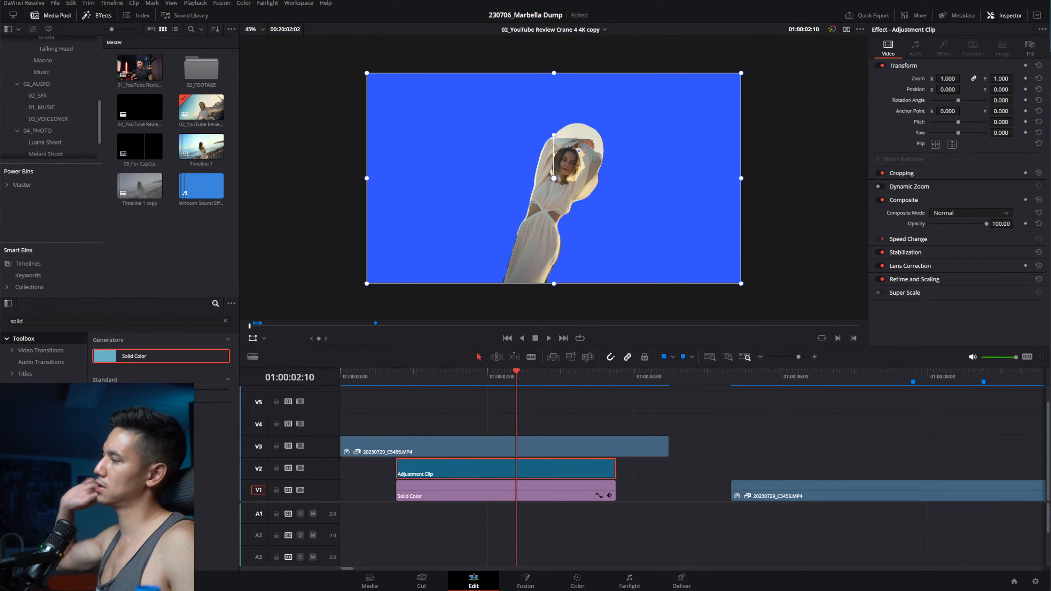
# Step: Move the playhead back to the stacked clips' start at 01:00:00:19
pyautogui.click(401, 373)
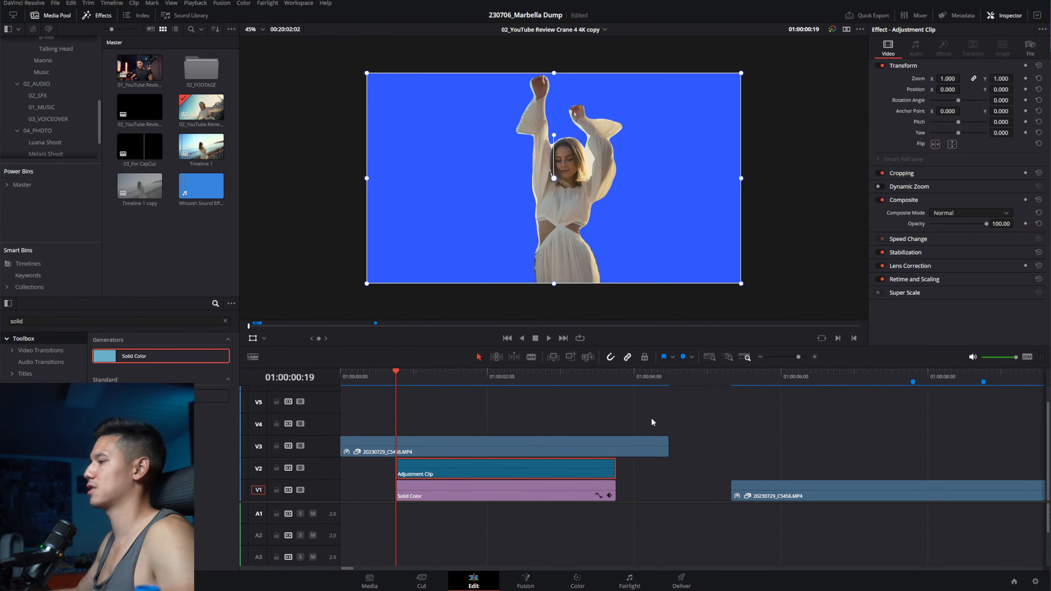
# Step: Delete the Adjustment Clip and Solid Color, and move the beach clip down to V1
pyautogui.moveTo(534, 399); pyautogui.dragTo(556, 524)
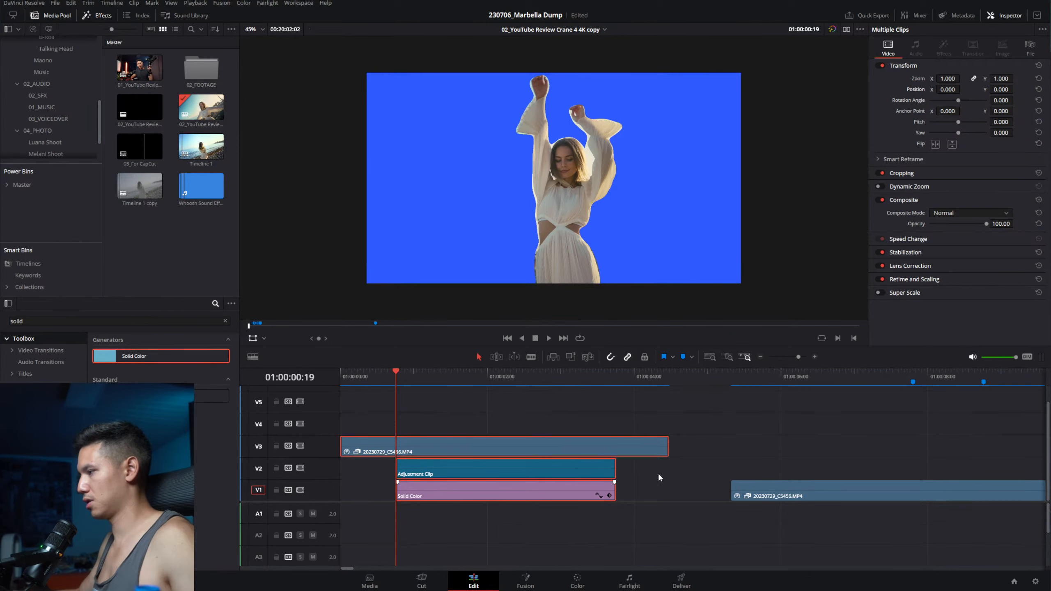
pyautogui.moveTo(659, 475); pyautogui.dragTo(503, 523)
pyautogui.press('BackSpace')
pyautogui.moveTo(561, 444); pyautogui.dragTo(561, 491)
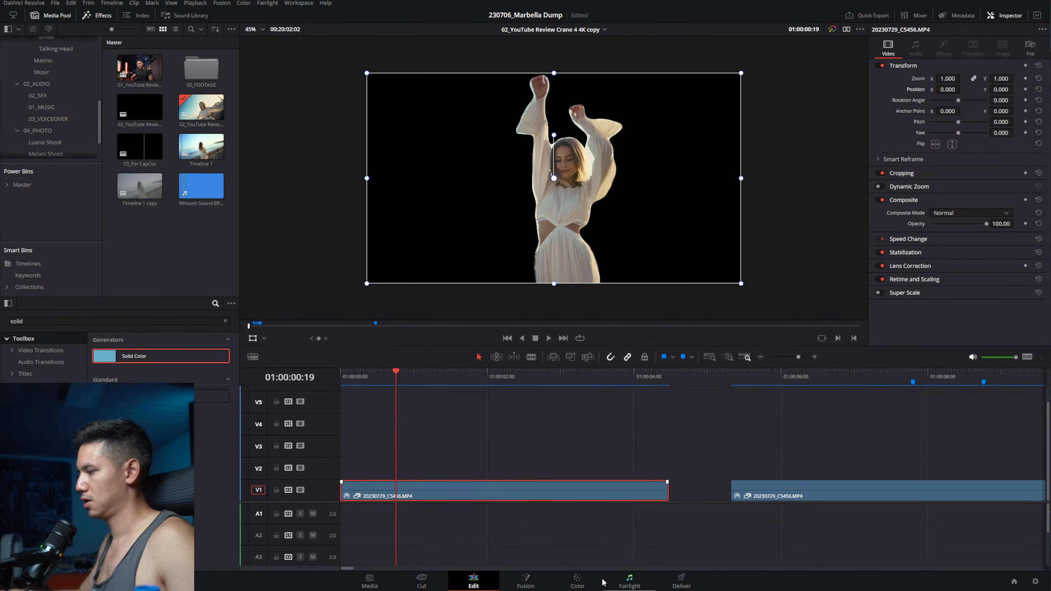
# Step: Disable mask node 15 on the Color page, then return to the Edit page
pyautogui.click(578, 582)
pyautogui.hotkey('ctrl', 'd')
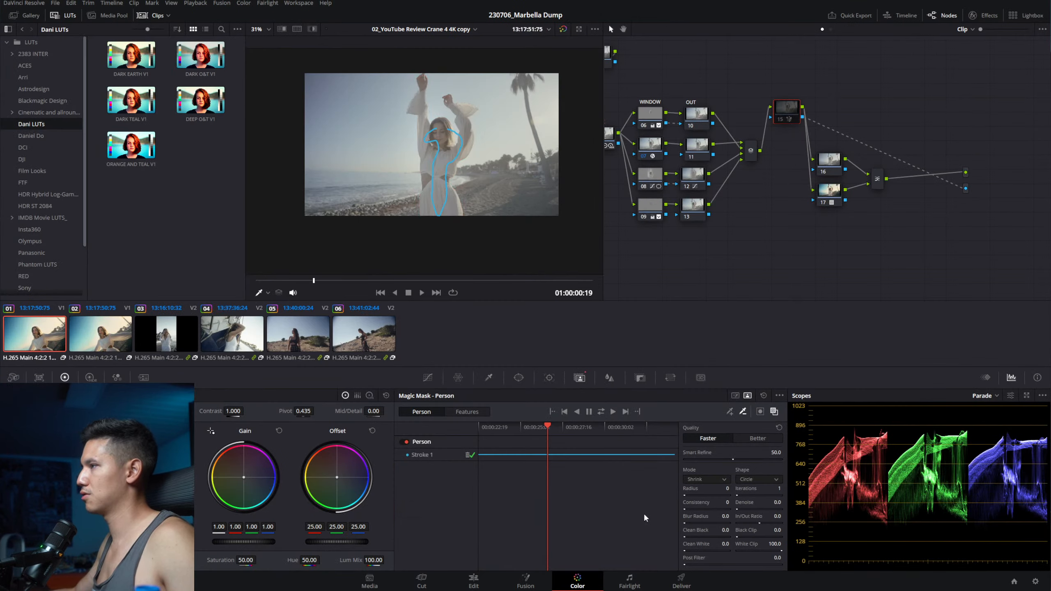
pyautogui.click(474, 582)
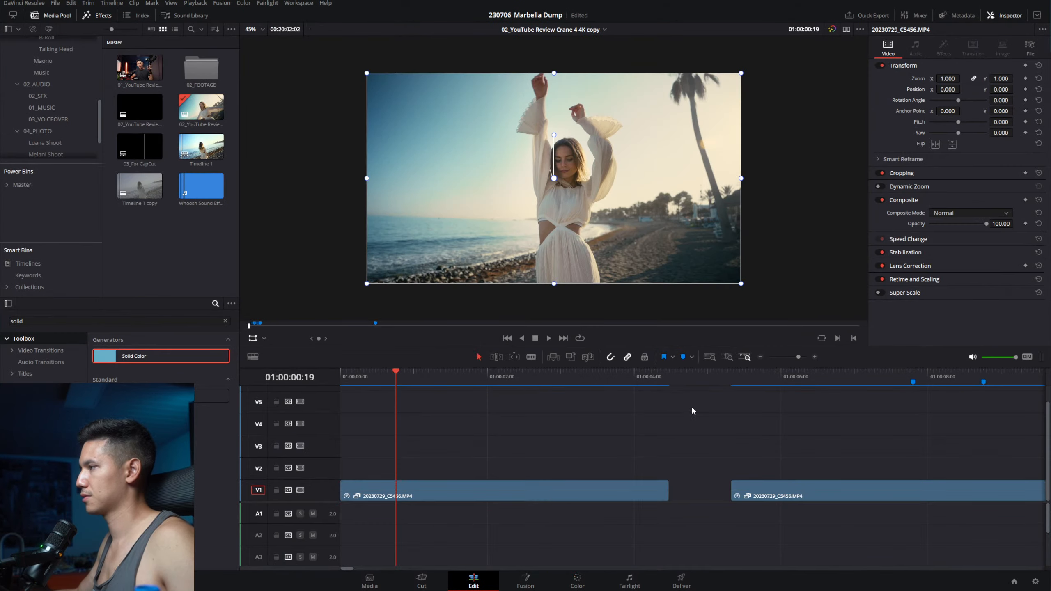
# Step: Scrub through the beach clip and jump to the second beach clip at 01:00:05:21
pyautogui.moveTo(427, 375); pyautogui.dragTo(563, 375)
pyautogui.moveTo(501, 379)
pyautogui.mouseDown()
pyautogui.moveTo(335, 364)
pyautogui.moveTo(502, 368)
pyautogui.mouseUp()
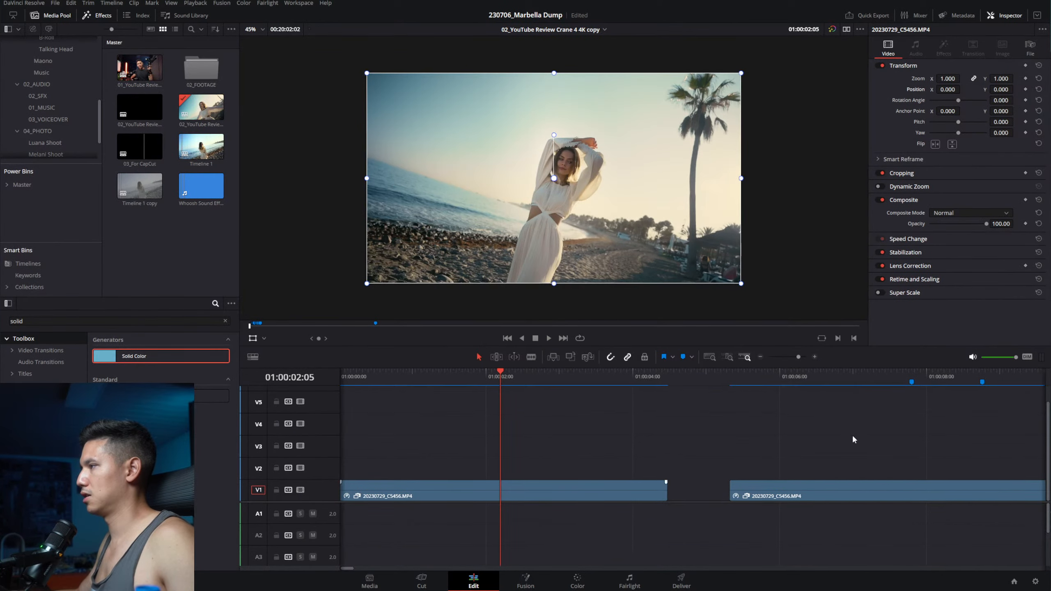
pyautogui.moveTo(853, 437); pyautogui.dragTo(590, 431)
pyautogui.click(502, 378)
pyautogui.click(577, 582)
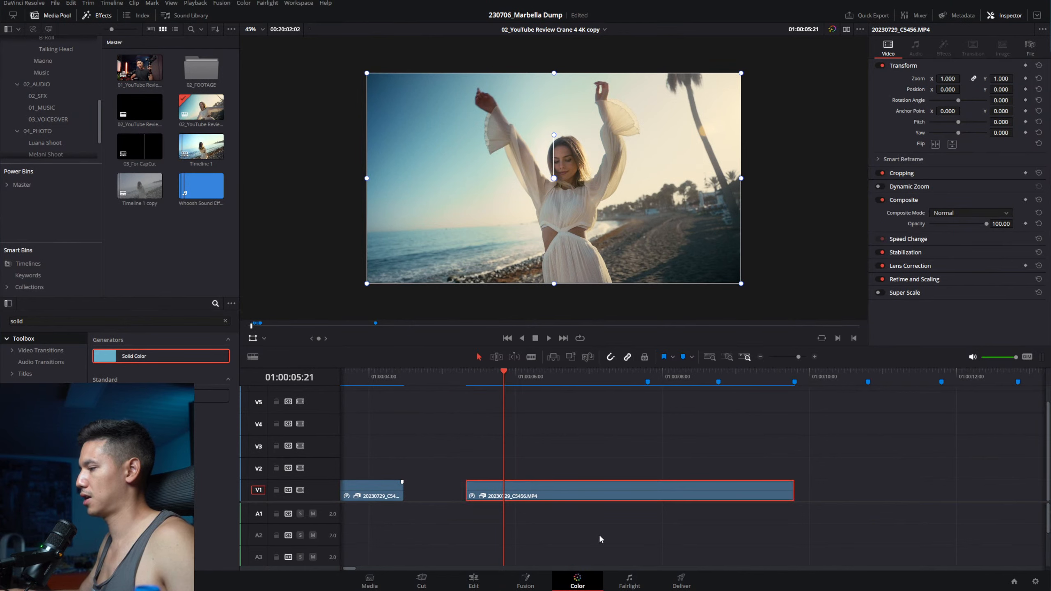
# Step: Open and dismiss the second clip's options, then pan the node graph to show every node
pyautogui.rightClick(112, 340)
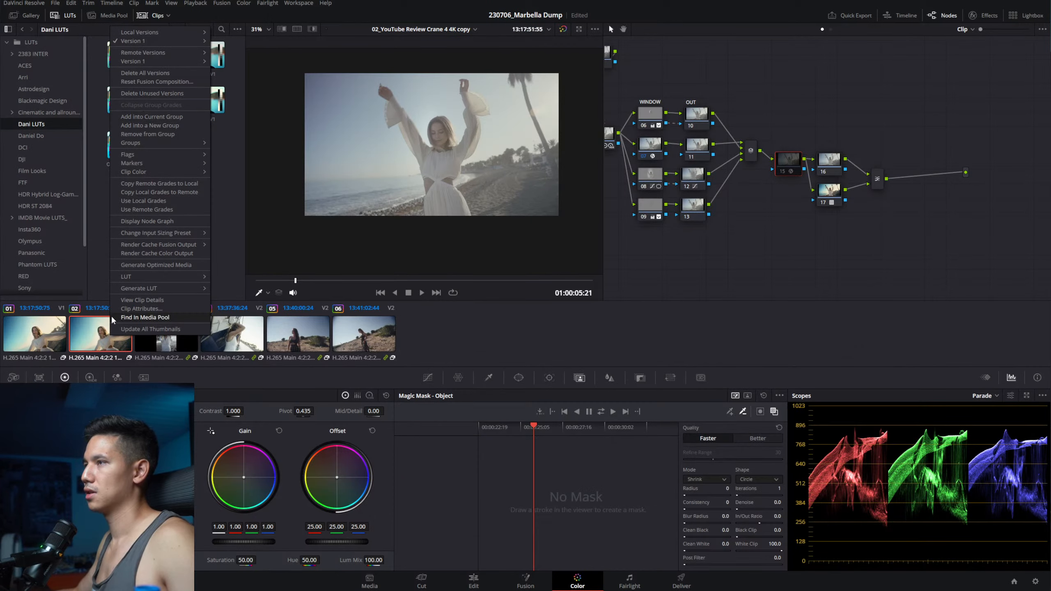
pyautogui.rightClick(103, 334)
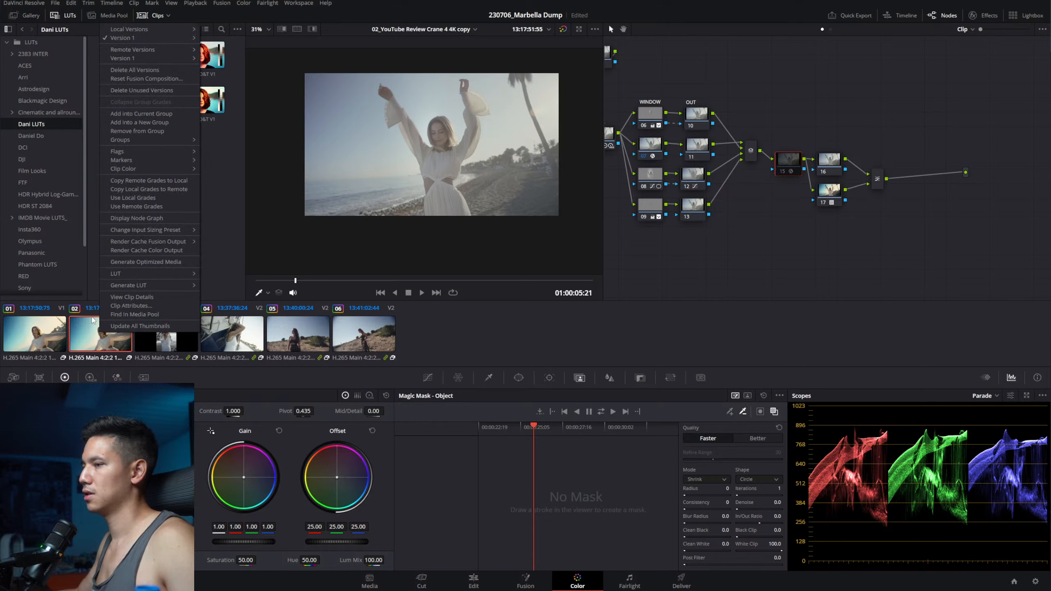
pyautogui.click(416, 265)
pyautogui.moveTo(807, 247); pyautogui.dragTo(903, 265)
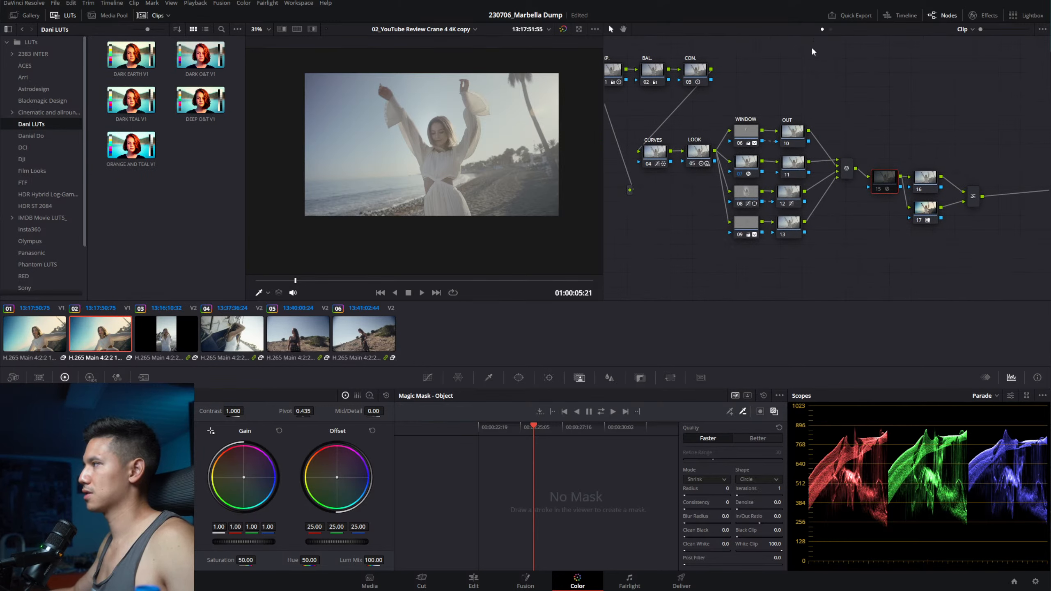
pyautogui.moveTo(758, 108); pyautogui.dragTo(805, 127)
# Step: Delete all nodes of the second beach clip, fit the image to the viewer and hide the LUT browser
pyautogui.moveTo(629, 68); pyautogui.dragTo(1021, 284)
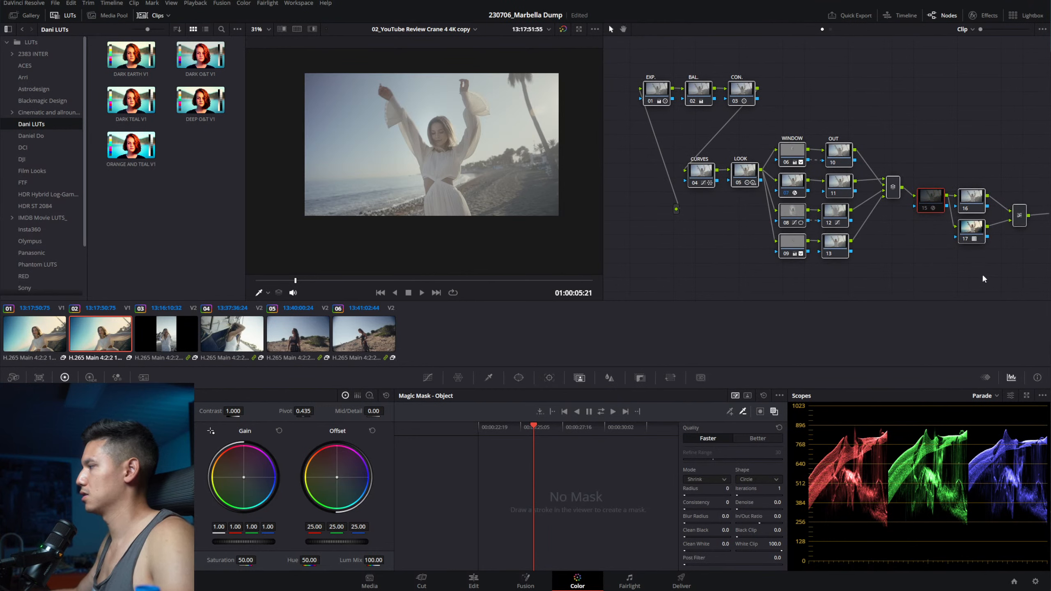
pyautogui.press('Delete')
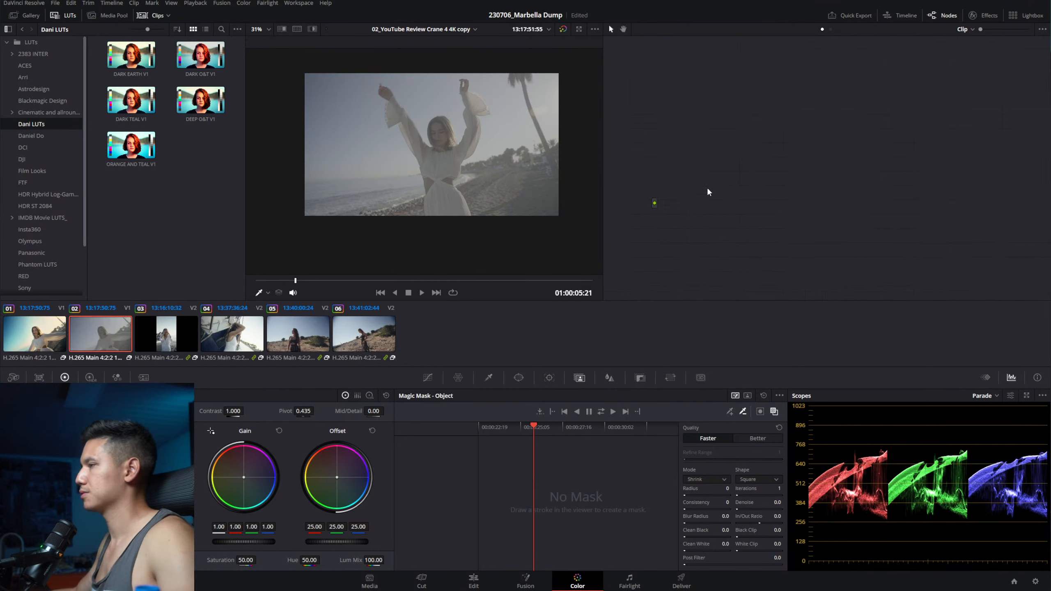
pyautogui.hotkey('shift', 'z')
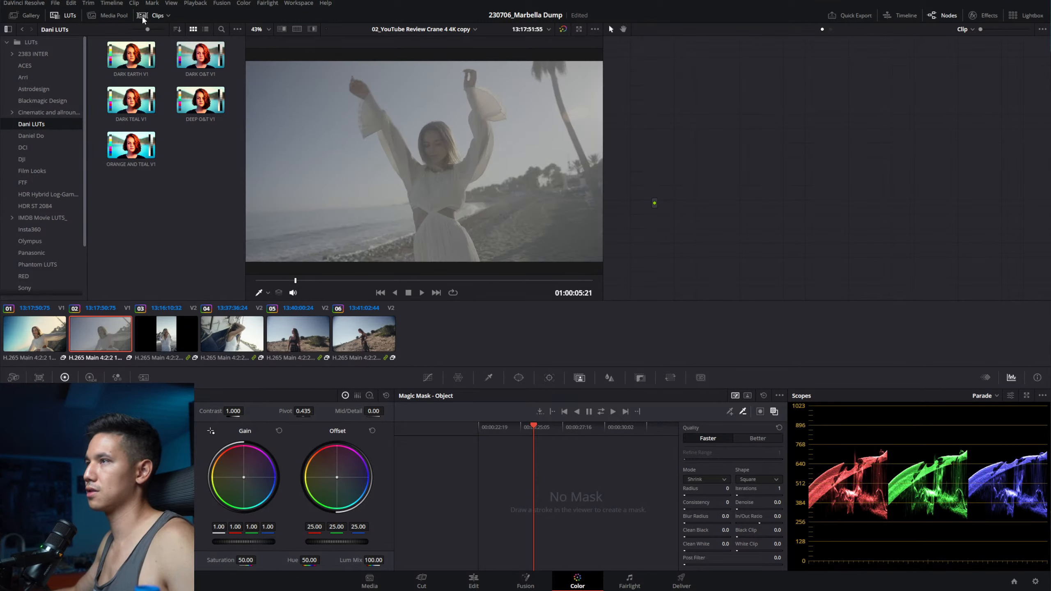
pyautogui.click(55, 16)
# Step: Hide the clip thumbnails strip so the beach shot fills a larger viewer
pyautogui.click(154, 15)
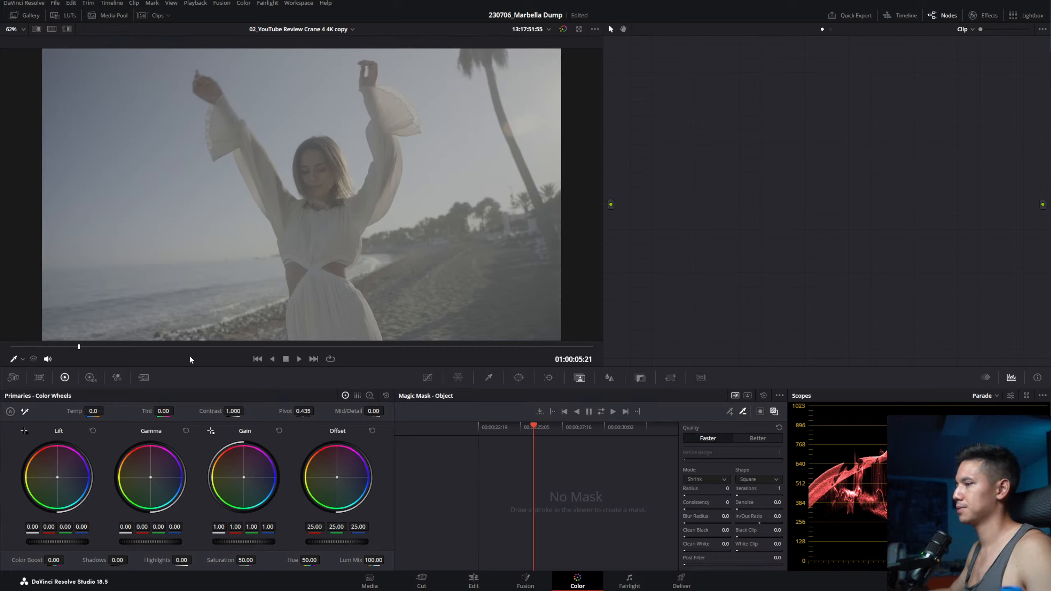
# Step: Scrub the ungraded clip, then add serial corrector node 01 with Alt+S
pyautogui.moveTo(190, 347)
pyautogui.mouseDown()
pyautogui.moveTo(330, 346)
pyautogui.moveTo(11, 346)
pyautogui.moveTo(433, 354)
pyautogui.moveTo(45, 355)
pyautogui.moveTo(388, 364)
pyautogui.moveTo(205, 356)
pyautogui.mouseUp()
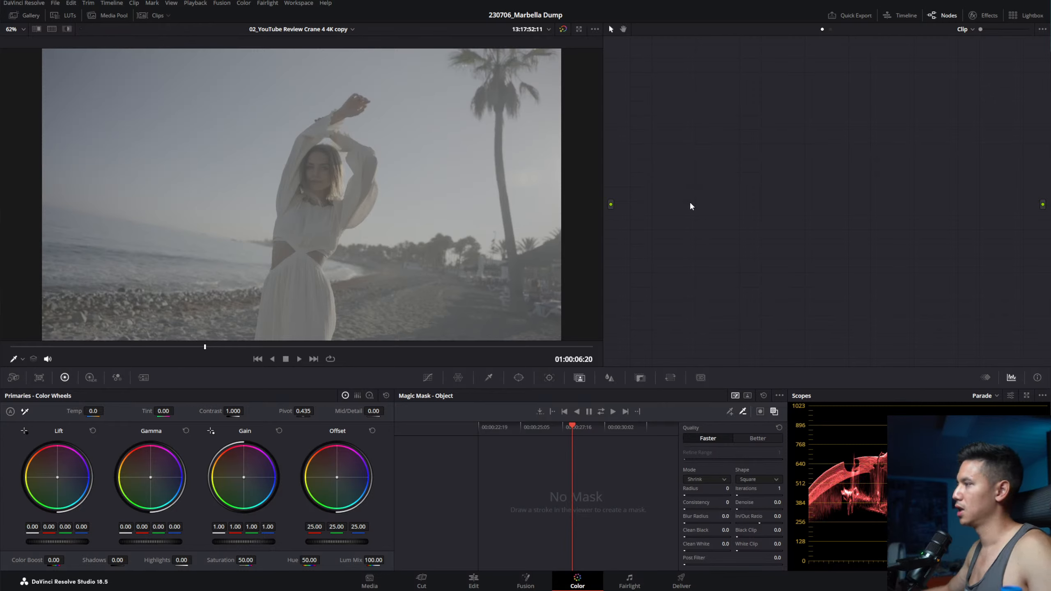
pyautogui.hotkey('alt', 's')
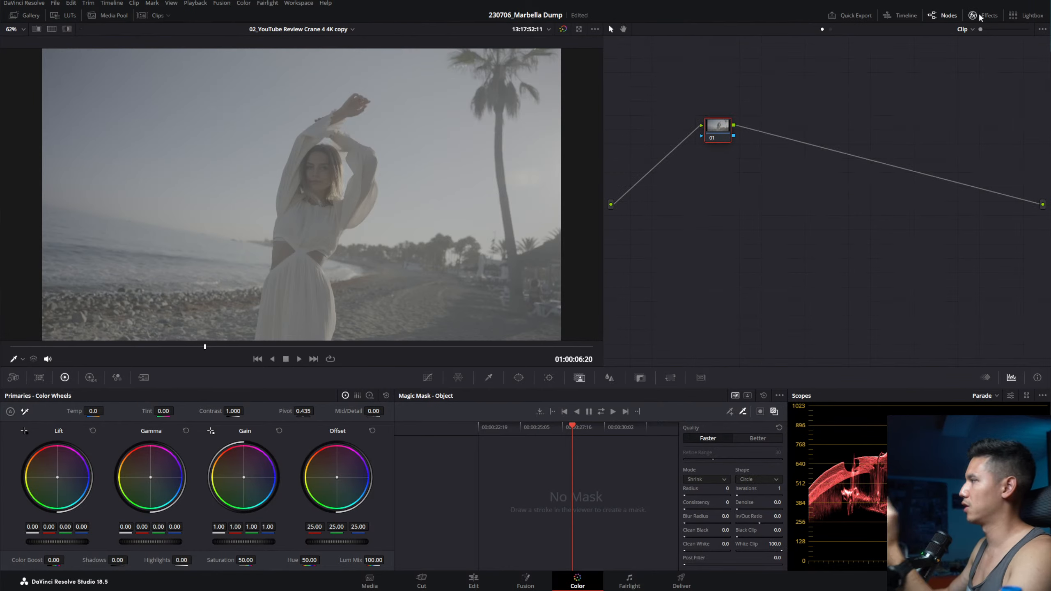
# Step: Search the Effects Library for 'color space'
pyautogui.click(979, 17)
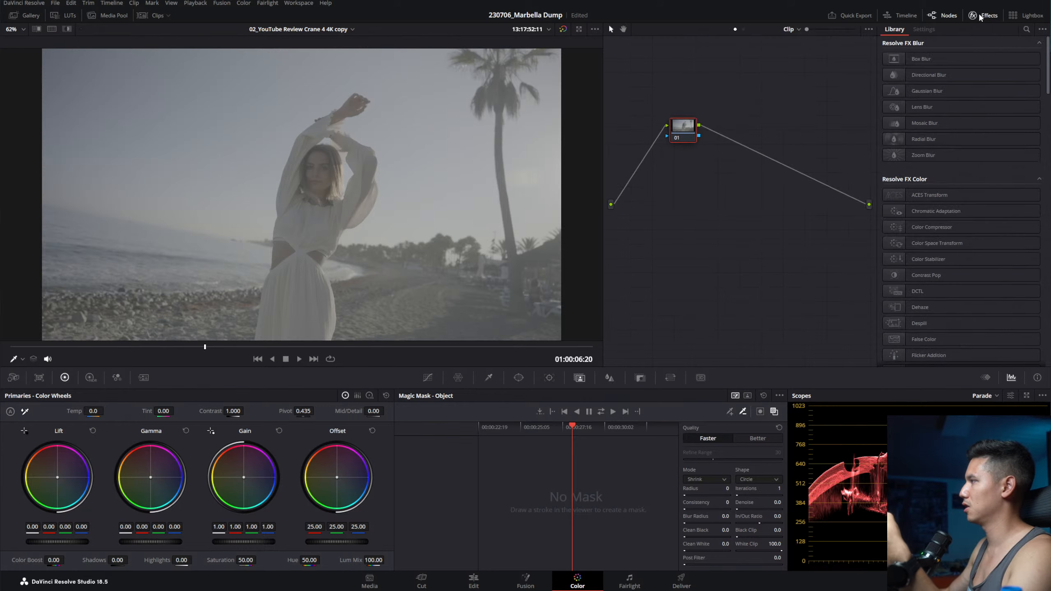
pyautogui.click(1027, 29)
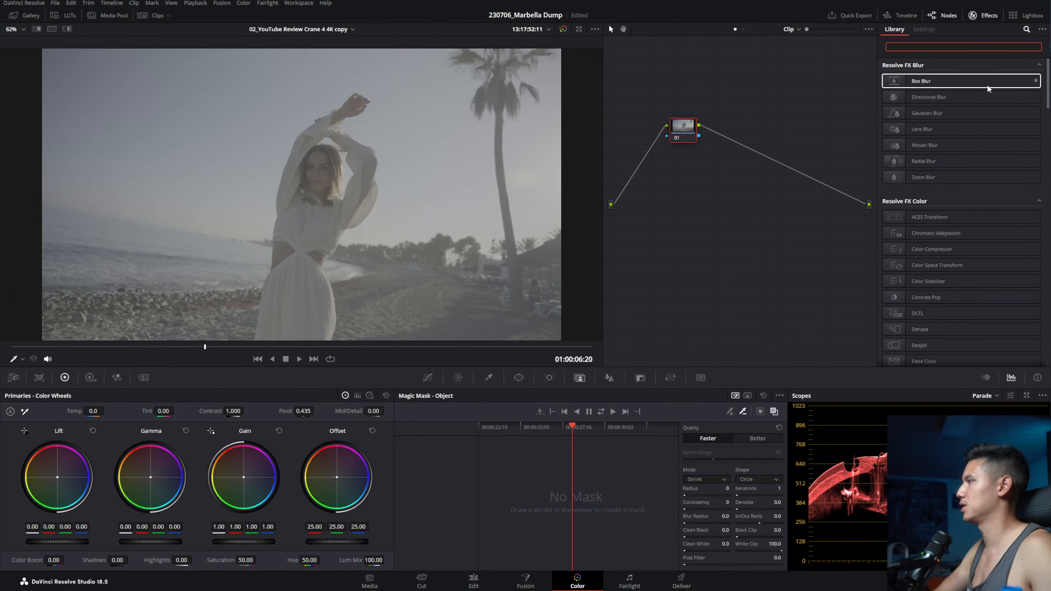
pyautogui.write('tra')
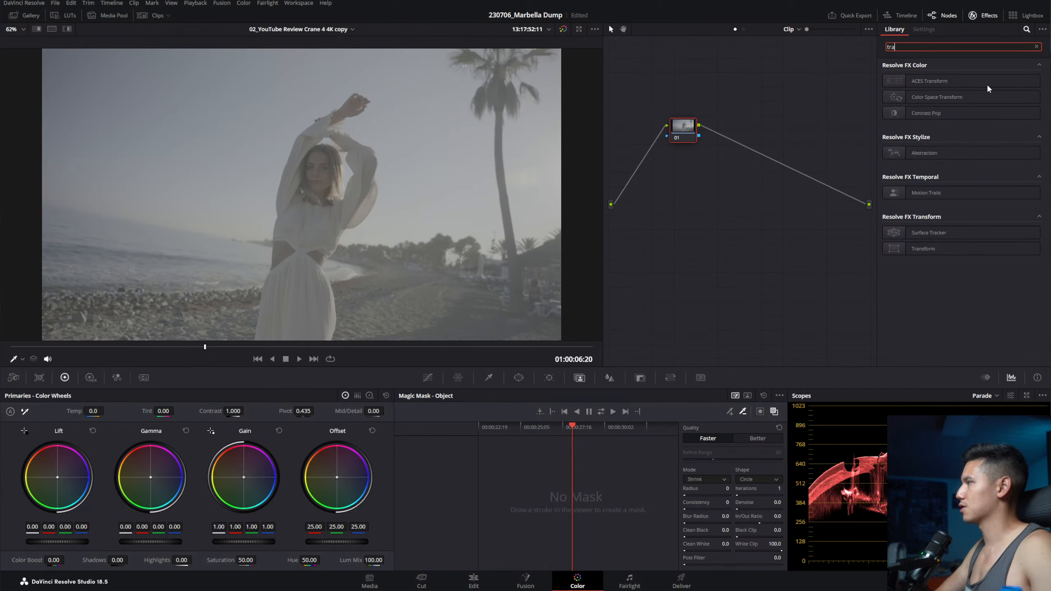
pyautogui.press('BackSpace')
pyautogui.press('BackSpace')
pyautogui.press('BackSpace')
pyautogui.write('color sp')
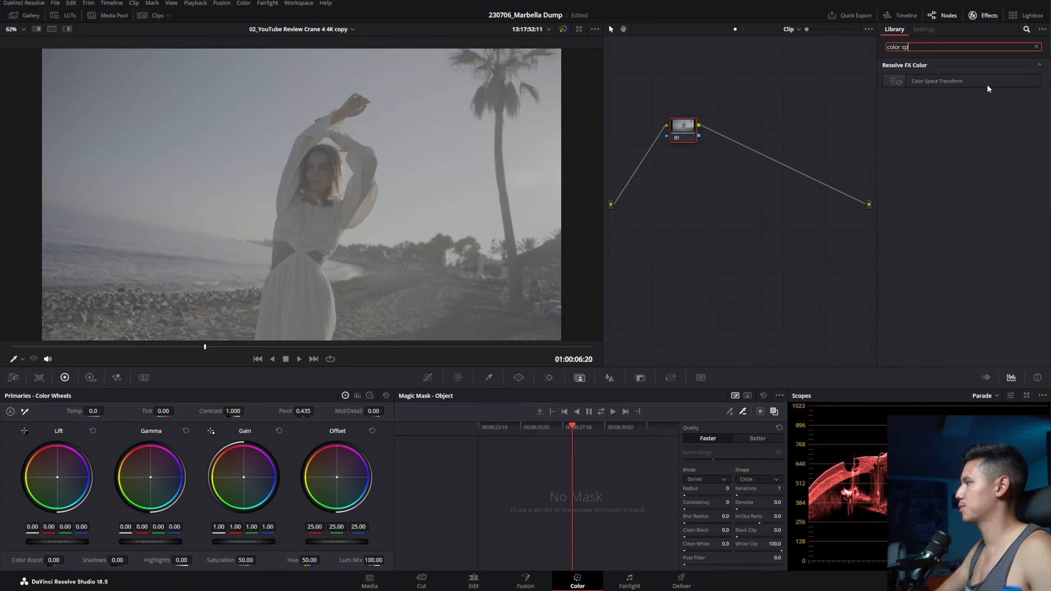
pyautogui.write('ace')
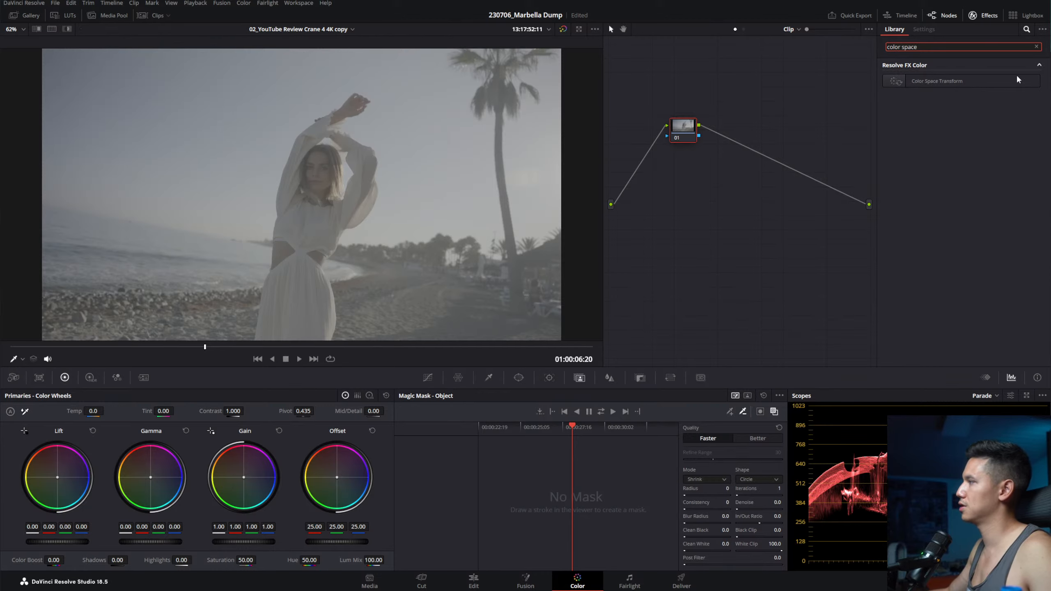
pyautogui.click(905, 109)
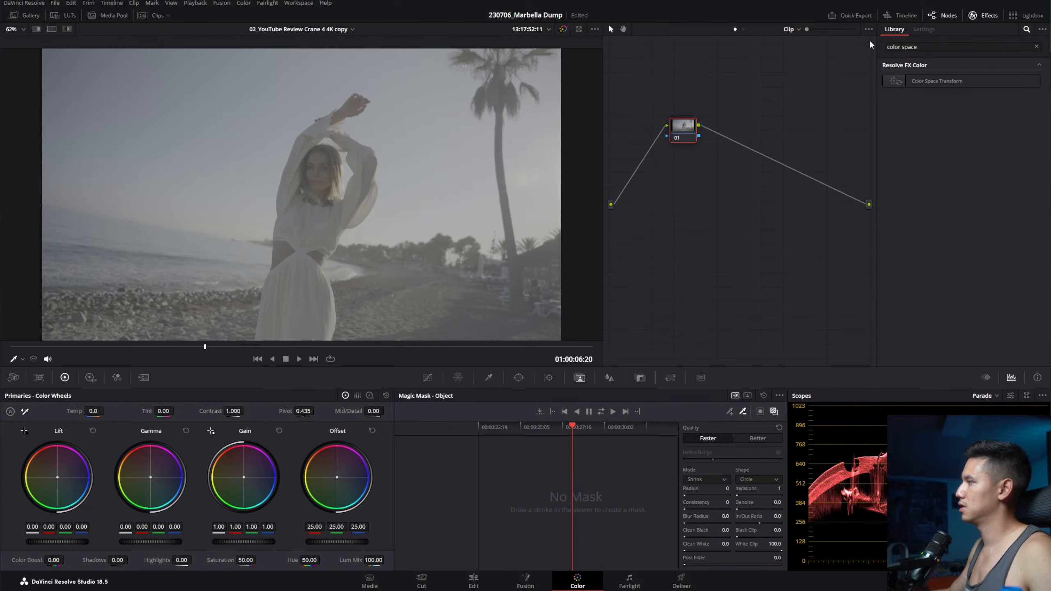
pyautogui.press('ctrl')
pyautogui.press('ctrl')
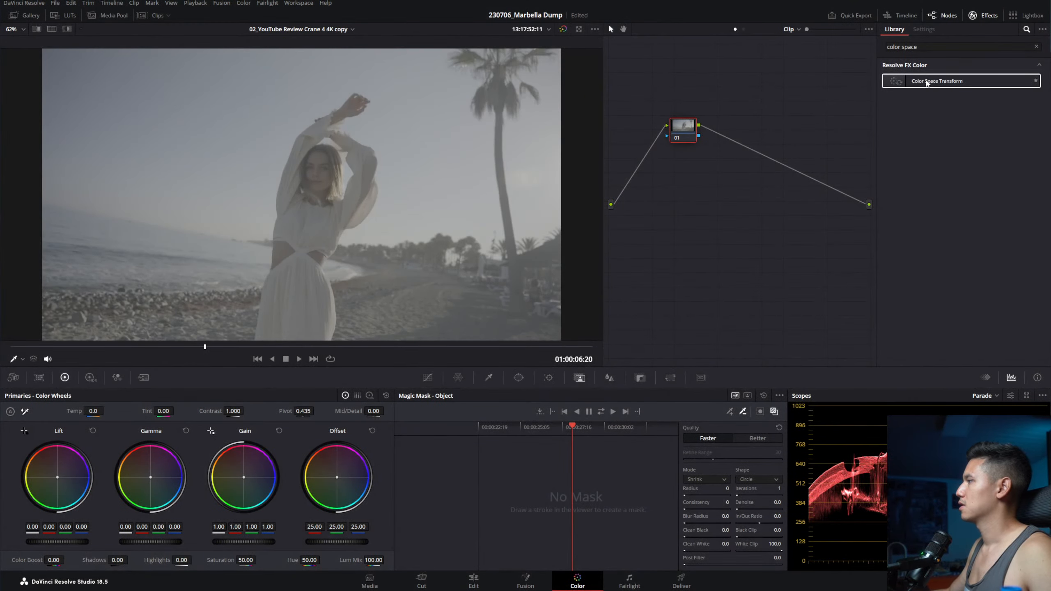
# Step: Locate Color Space Transform, then clear the search and filter the library to favourite effects
pyautogui.click(1037, 47)
pyautogui.scroll(-15, 959, 125)
pyautogui.scroll(-10, 960, 204)
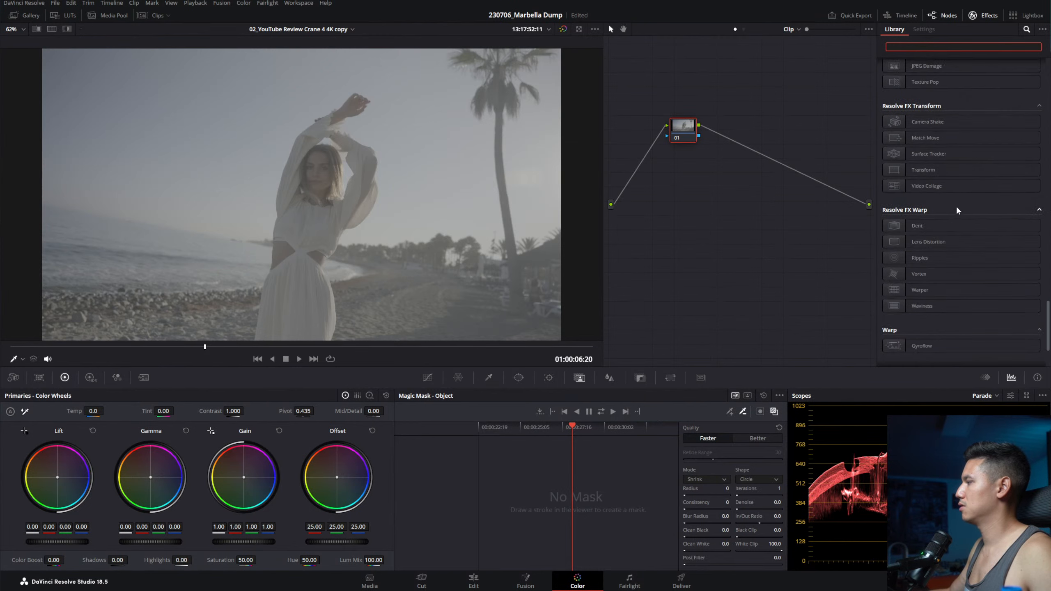
pyautogui.scroll(20, 950, 253)
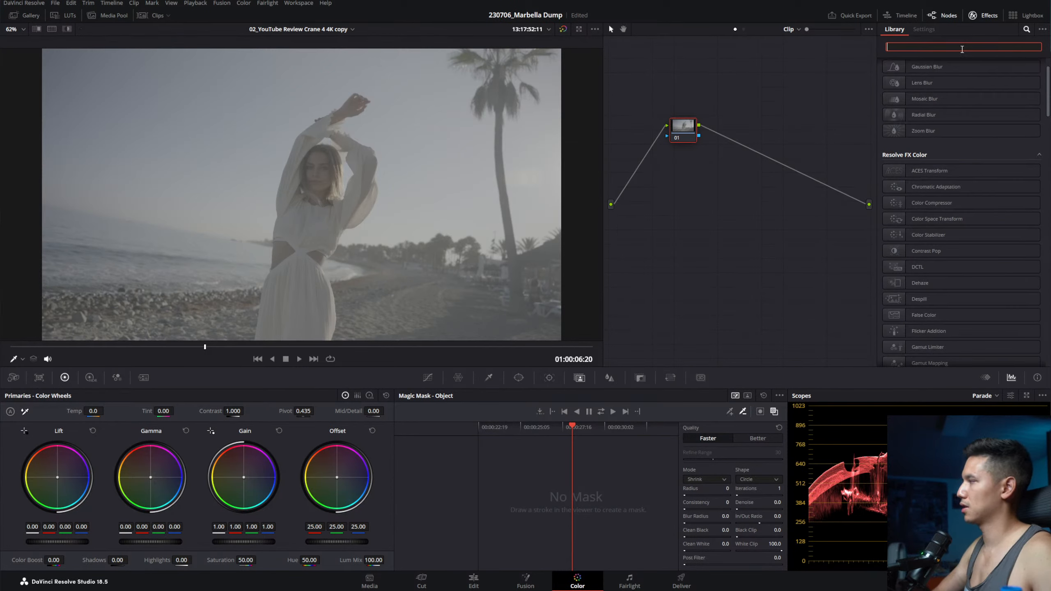
pyautogui.write('color space')
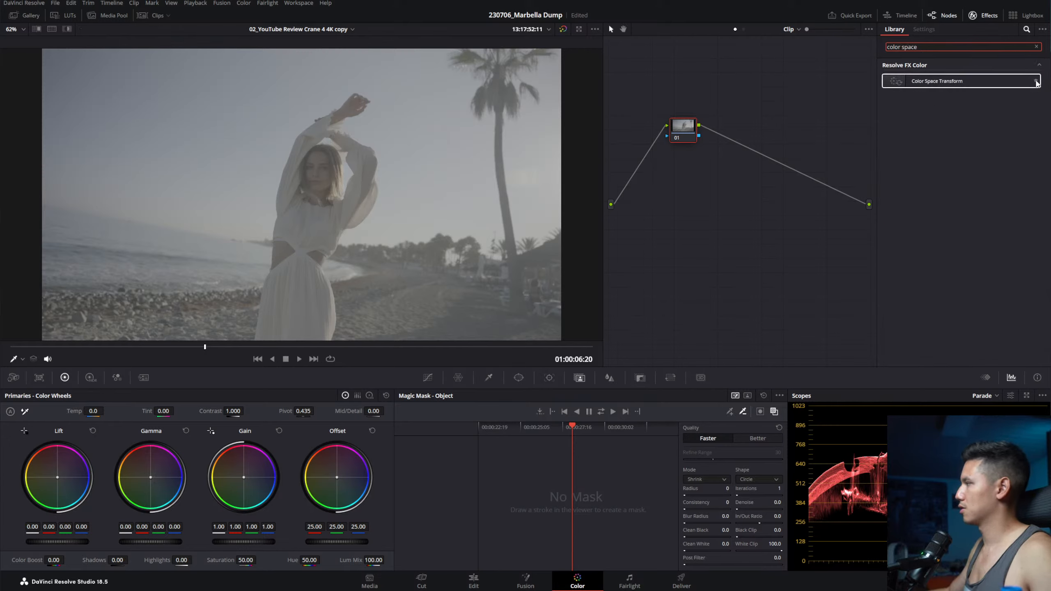
pyautogui.click(1039, 65)
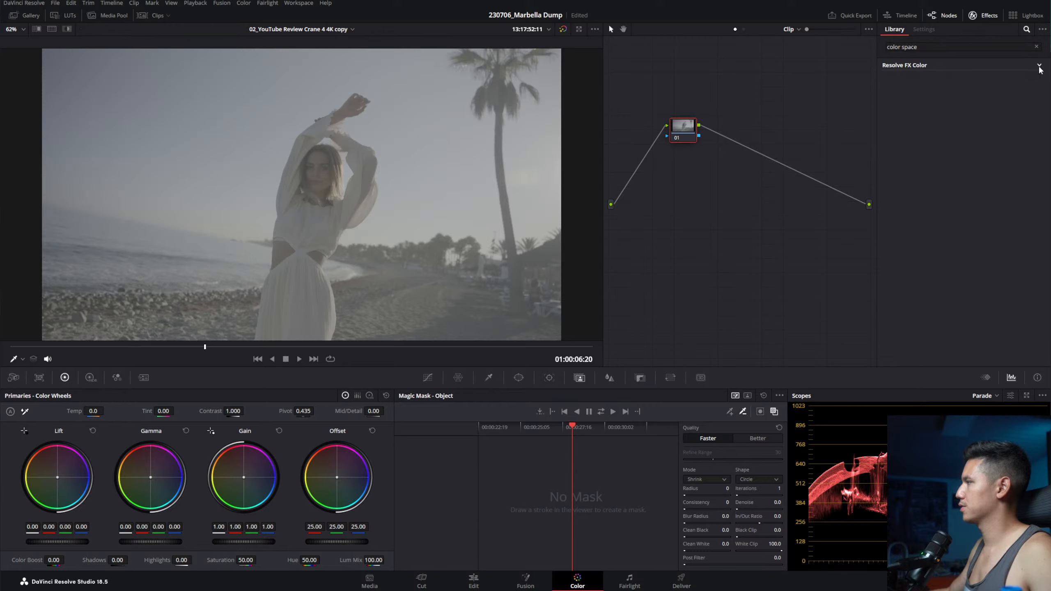
pyautogui.click(1037, 47)
pyautogui.click(1043, 30)
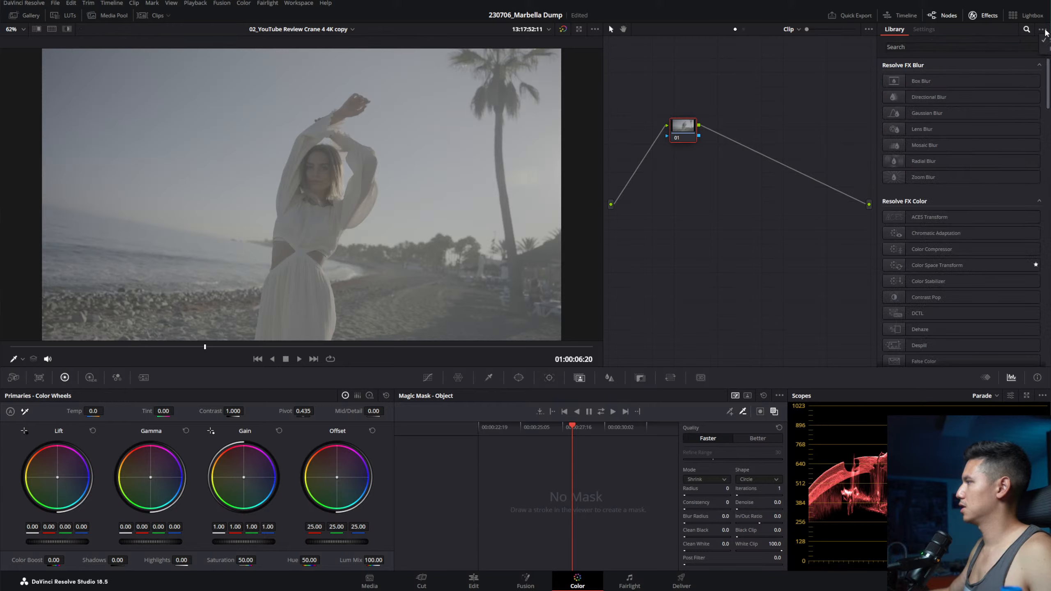
pyautogui.click(1046, 49)
# Step: Apply Color Space Transform to node 01, leaving Input Color Space on Use timeline
pyautogui.moveTo(923, 85); pyautogui.dragTo(825, 150)
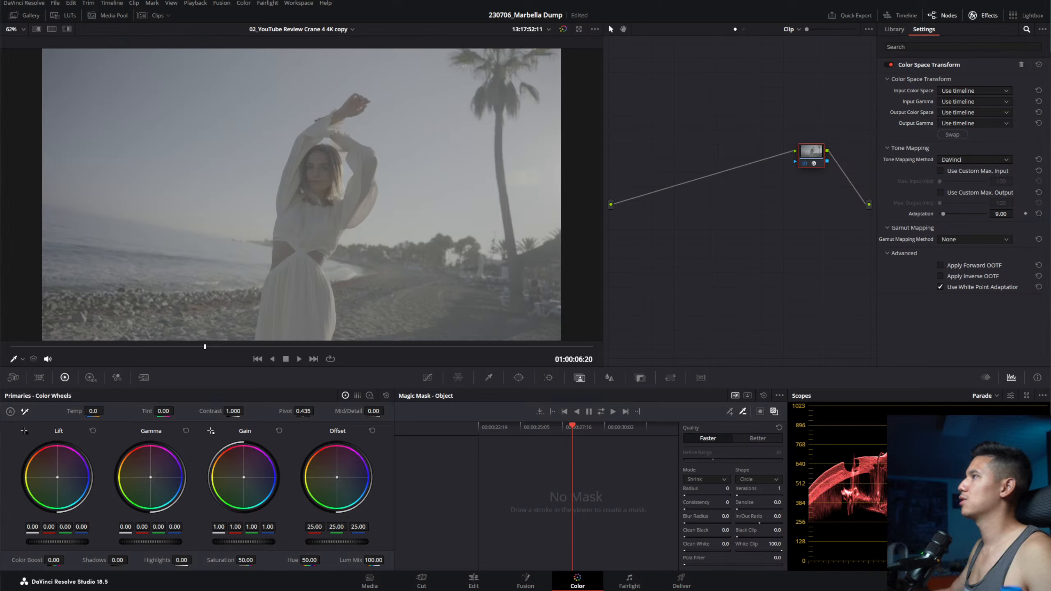
pyautogui.click(978, 93)
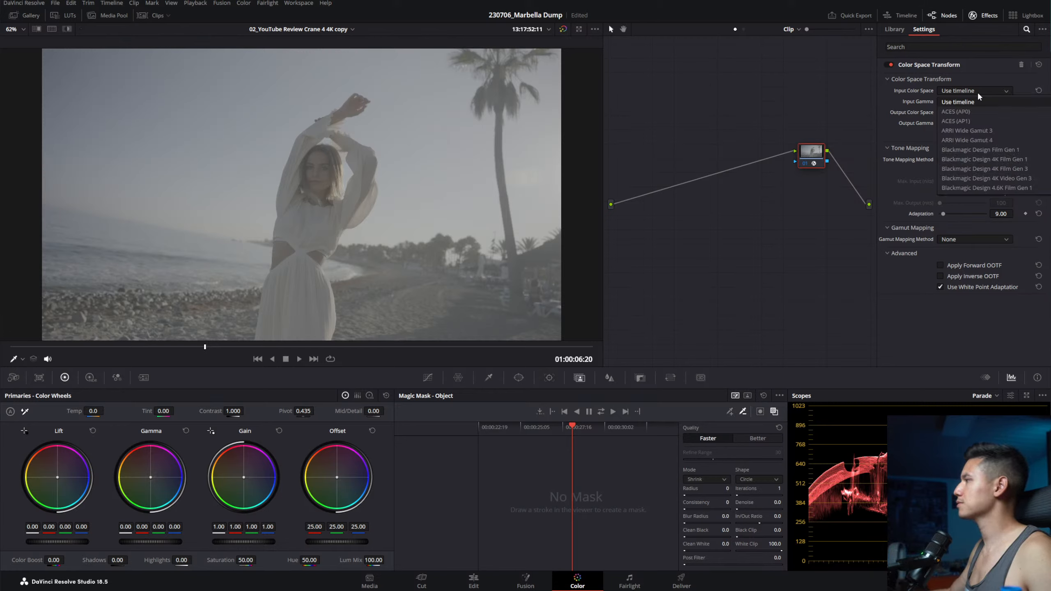
pyautogui.click(979, 91)
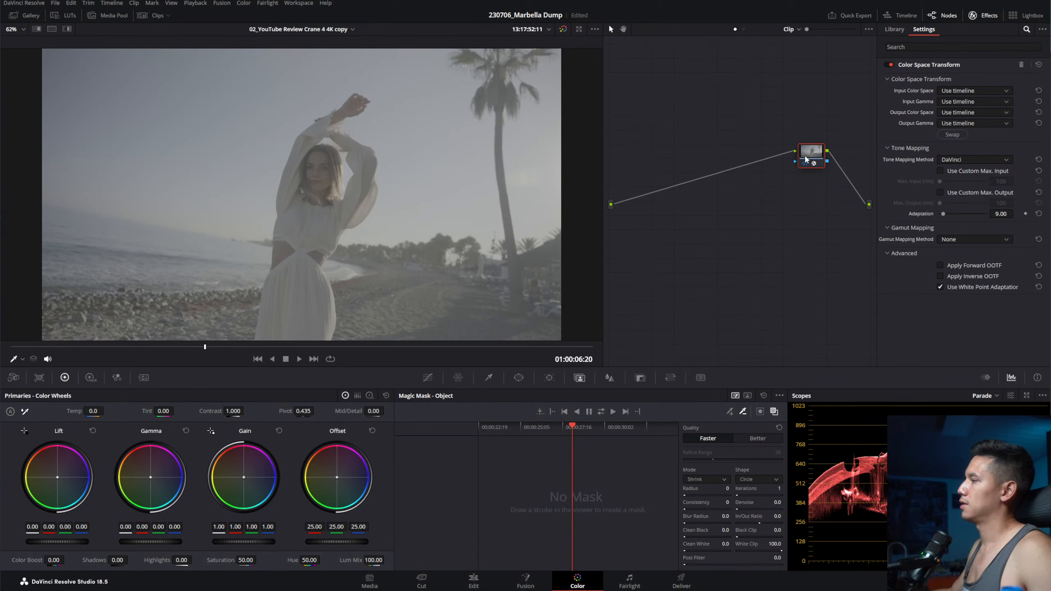
# Step: Select node 01 and set the CST input to Sony S-Gamut3.Cine with Sony S-Log3 gamma
pyautogui.moveTo(805, 159); pyautogui.dragTo(801, 162)
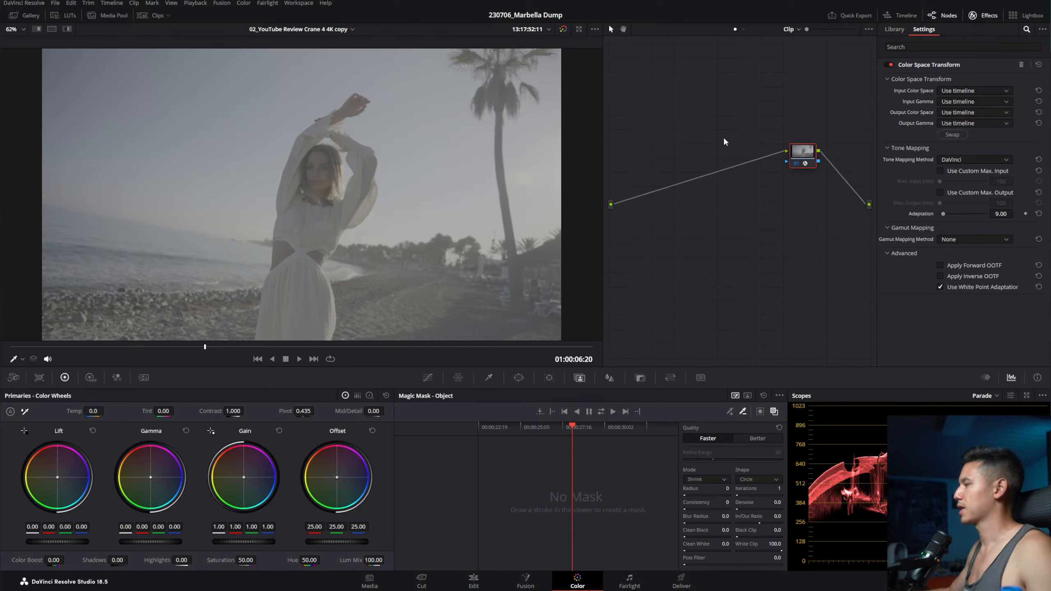
pyautogui.moveTo(768, 100); pyautogui.dragTo(820, 151)
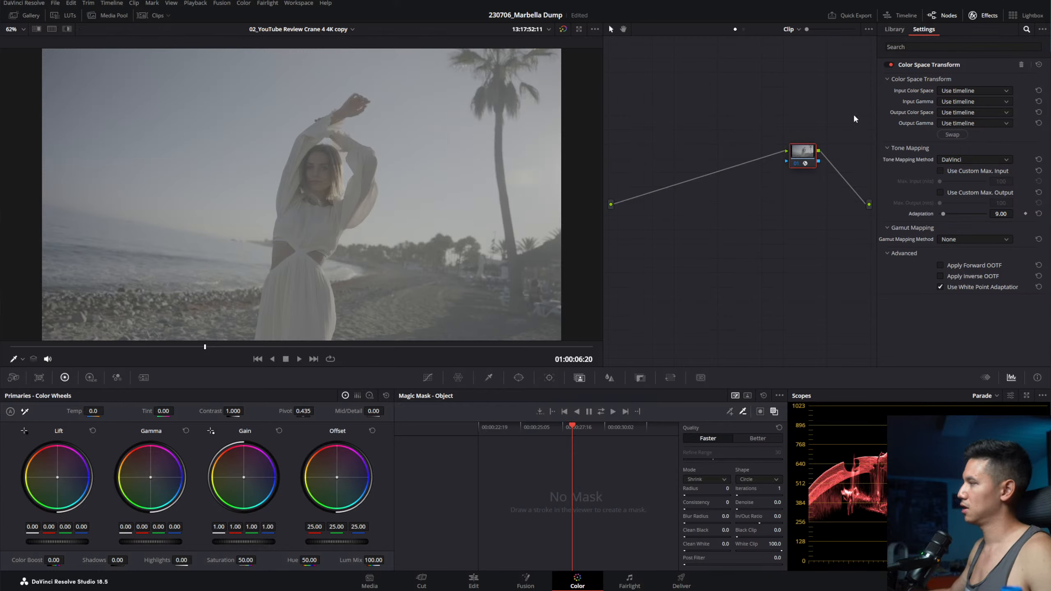
pyautogui.click(959, 91)
pyautogui.scroll(-5, 1002, 145)
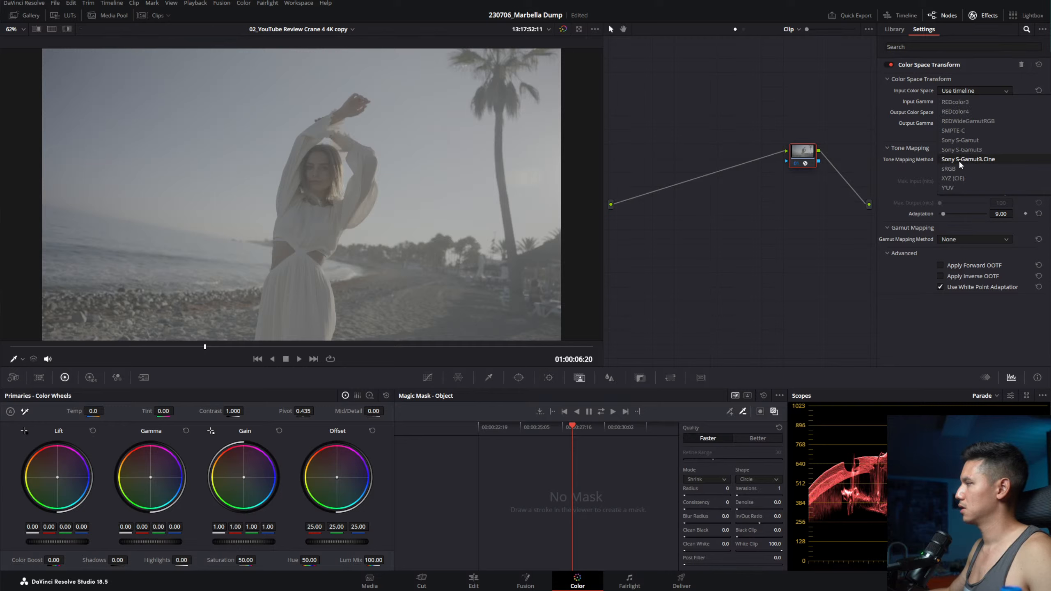
pyautogui.click(985, 160)
pyautogui.click(956, 102)
pyautogui.scroll(-10, 968, 169)
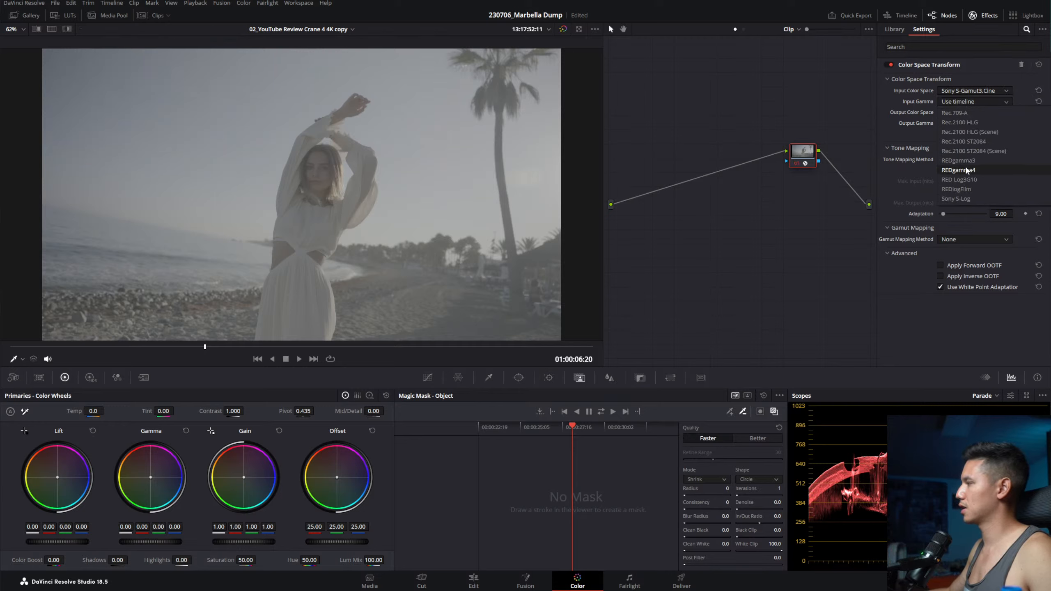
pyautogui.click(986, 134)
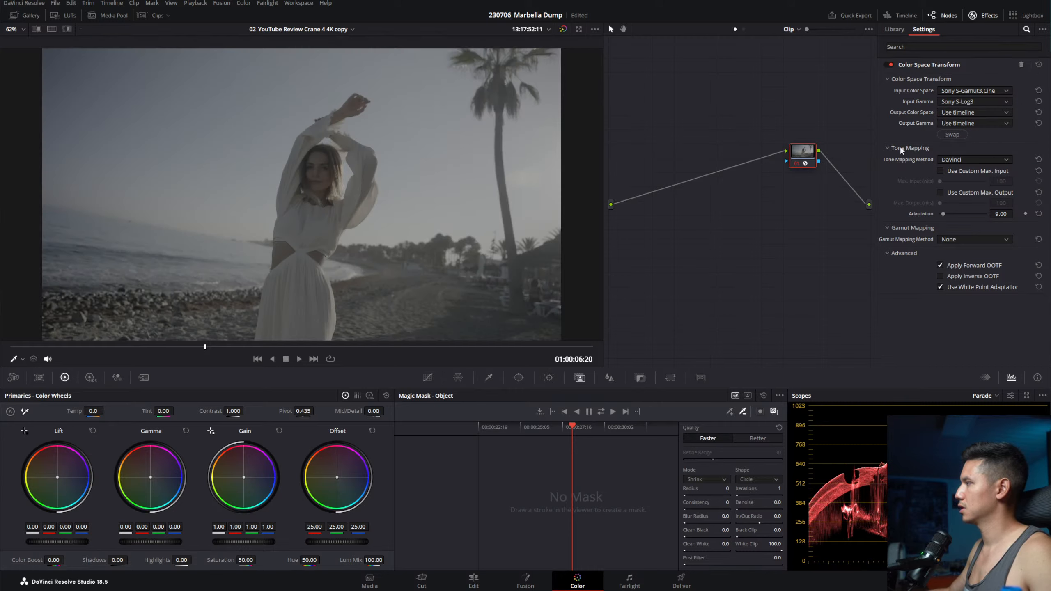
# Step: Set the CST output to Rec.709 colour space with Gamma 2.4
pyautogui.click(962, 113)
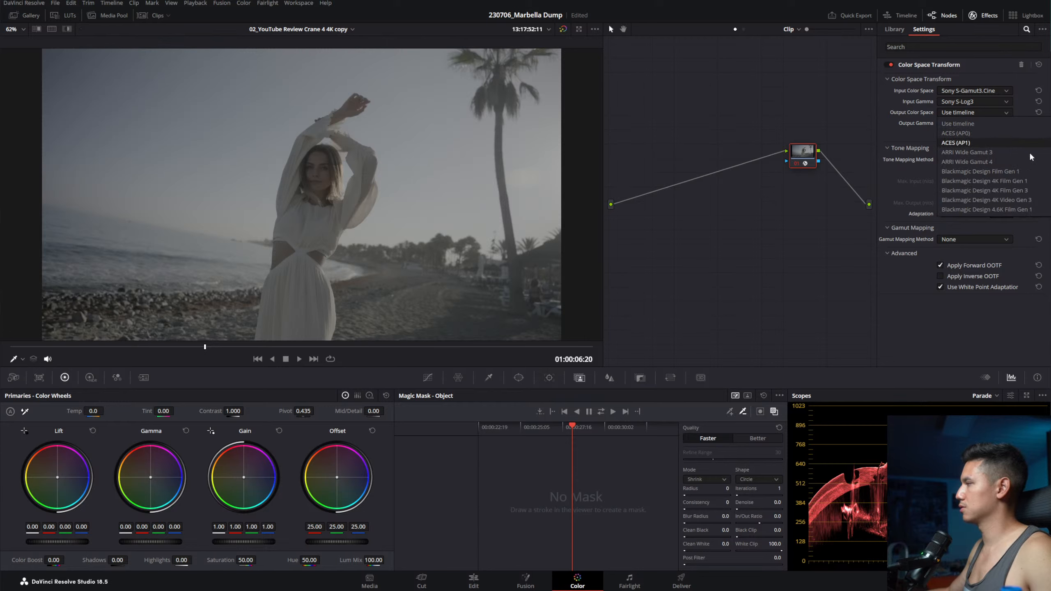
pyautogui.scroll(-10, 985, 149)
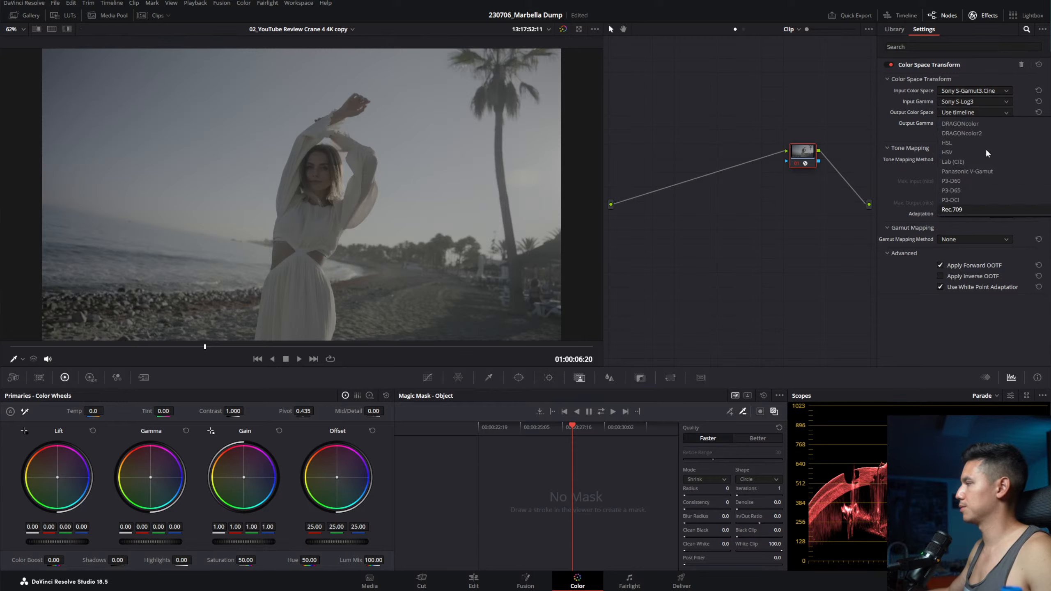
pyautogui.click(971, 124)
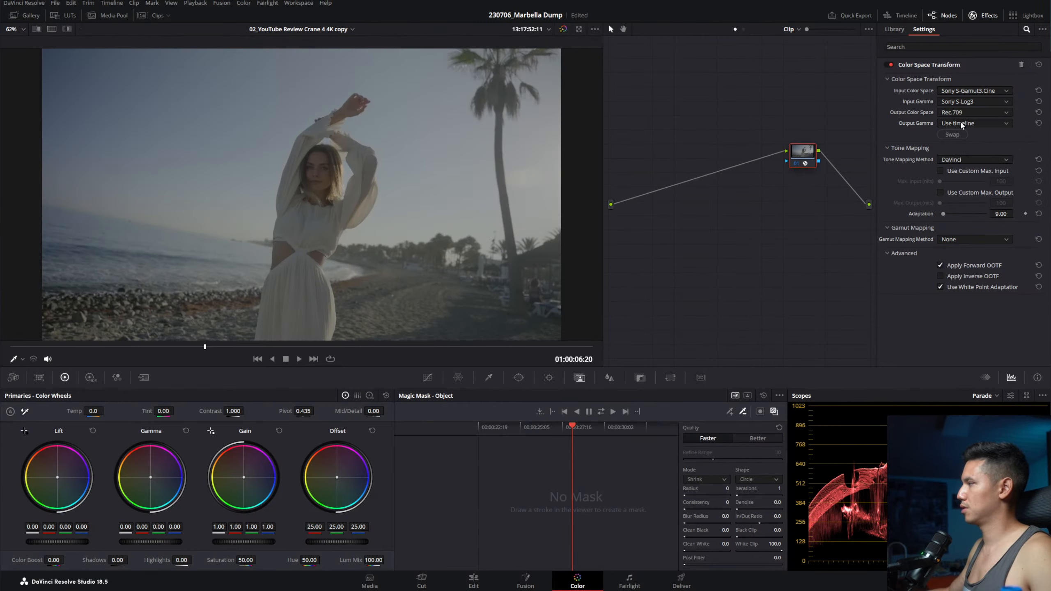
pyautogui.click(961, 120)
pyautogui.scroll(-5, 964, 146)
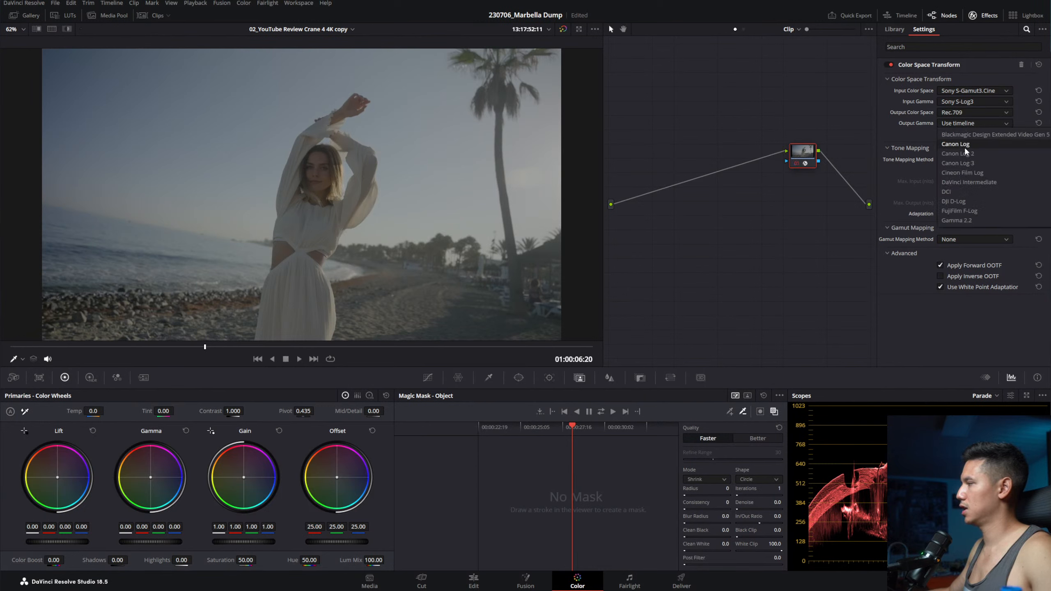
pyautogui.click(980, 195)
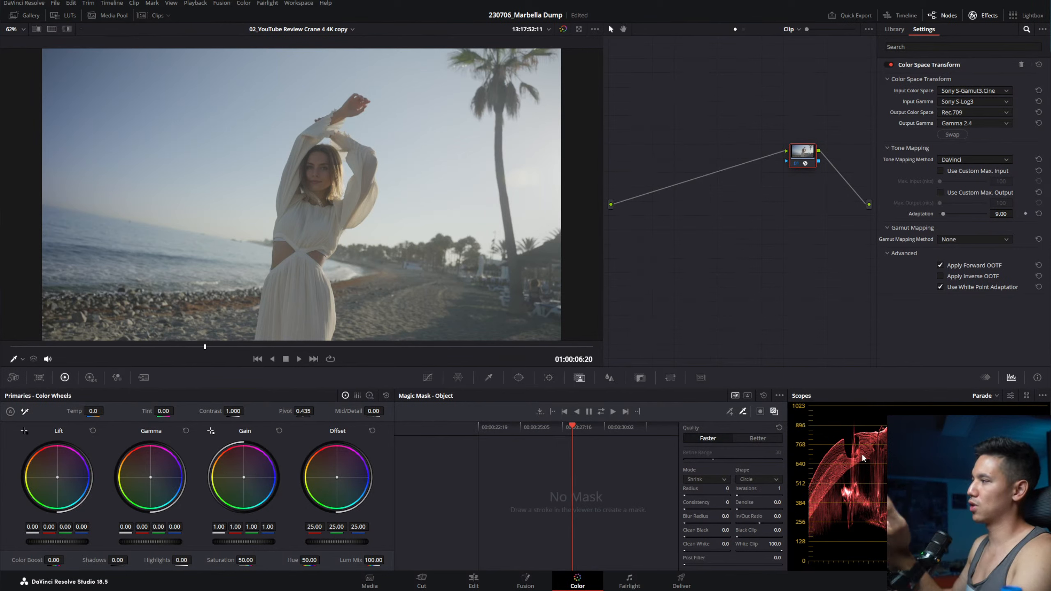
# Step: Add serial node 02 after node 01, arrange both, and label node 01 'INPUT'
pyautogui.hotkey('alt', 's')
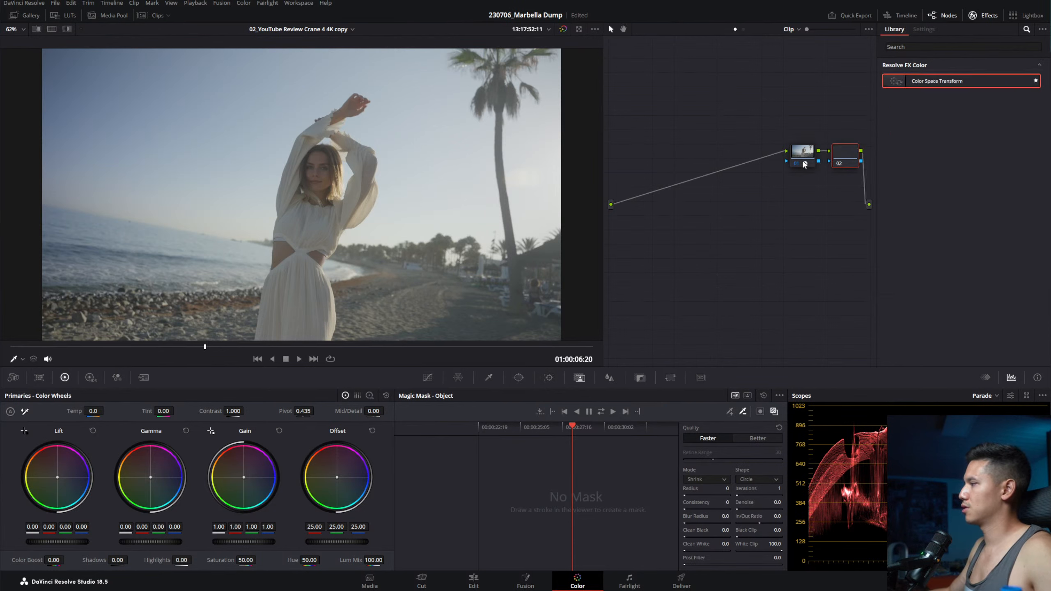
pyautogui.moveTo(804, 163); pyautogui.dragTo(689, 159)
pyautogui.moveTo(846, 161); pyautogui.dragTo(841, 160)
pyautogui.moveTo(685, 157); pyautogui.dragTo(693, 191)
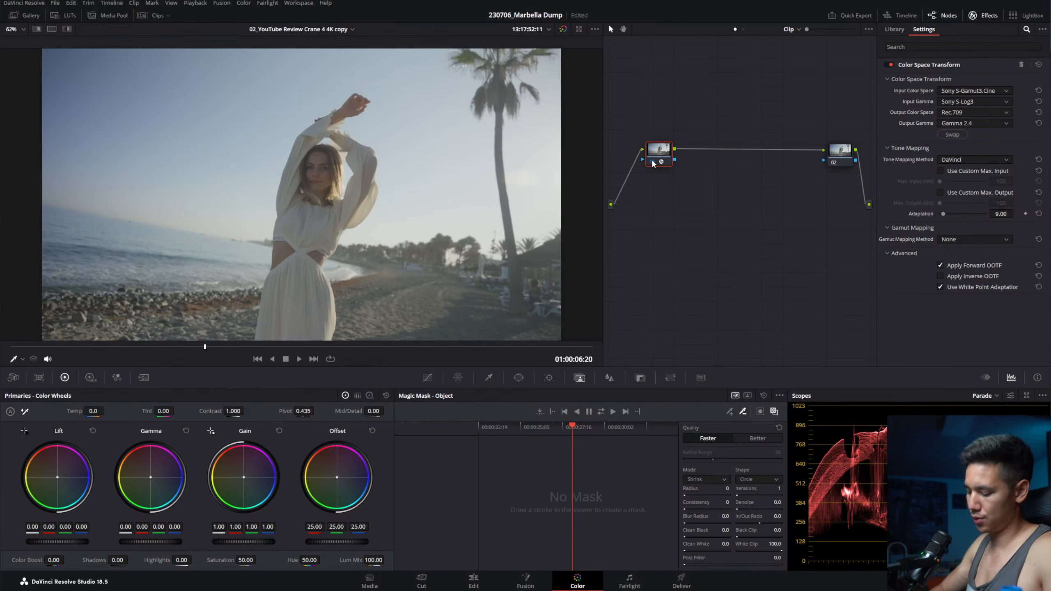
pyautogui.write('INPUT')
pyautogui.press('Return')
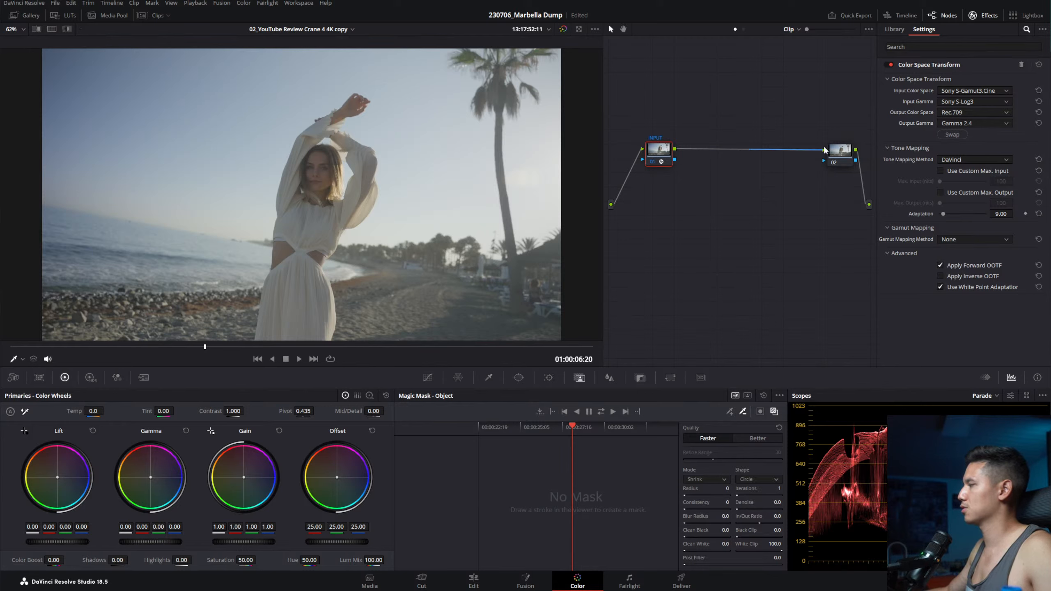
# Step: Set node 01's output to DaVinci Wide Gamut color space with DaVinci Intermediate gamma
pyautogui.click(844, 152)
pyautogui.click(658, 154)
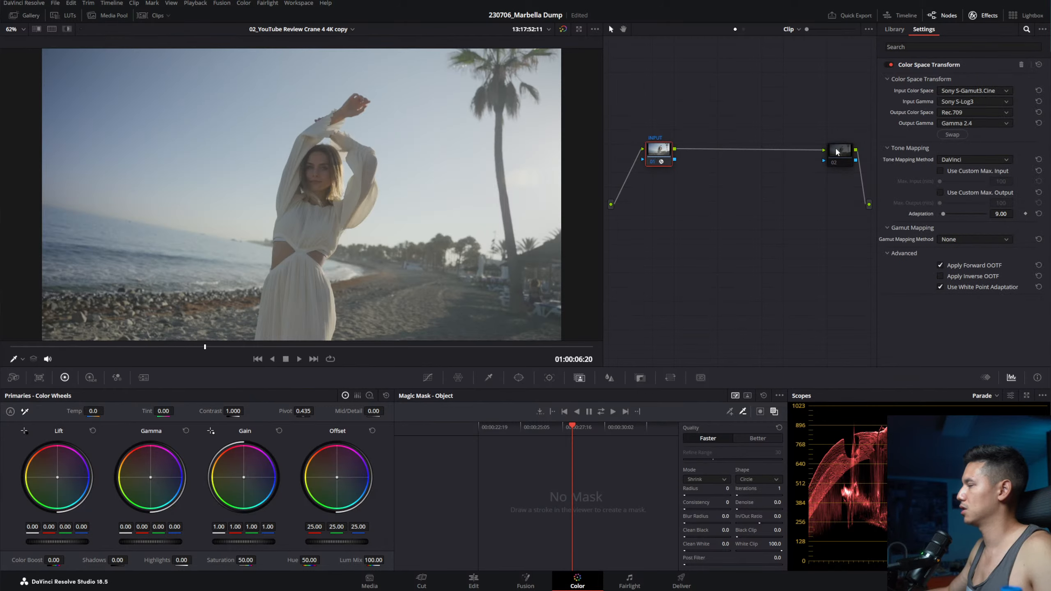
pyautogui.click(962, 114)
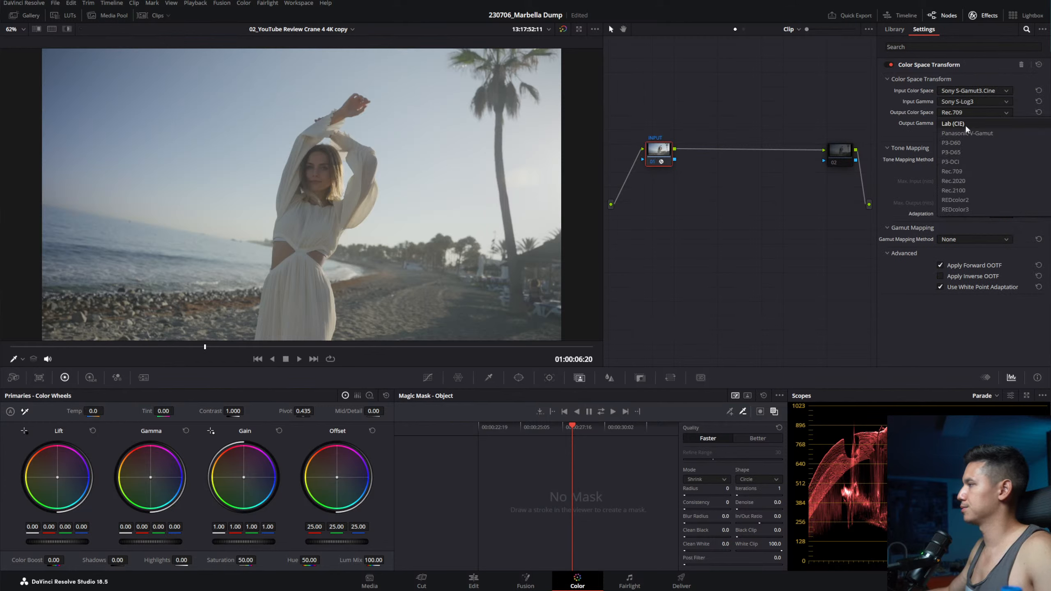
pyautogui.scroll(5, 966, 171)
pyautogui.click(976, 125)
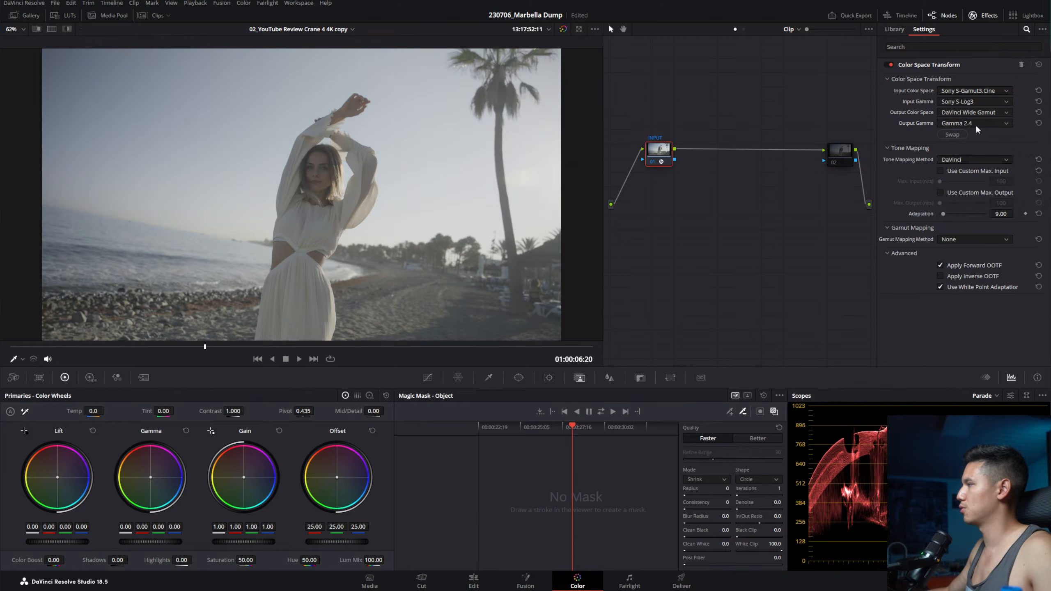
pyautogui.click(975, 124)
pyautogui.click(977, 154)
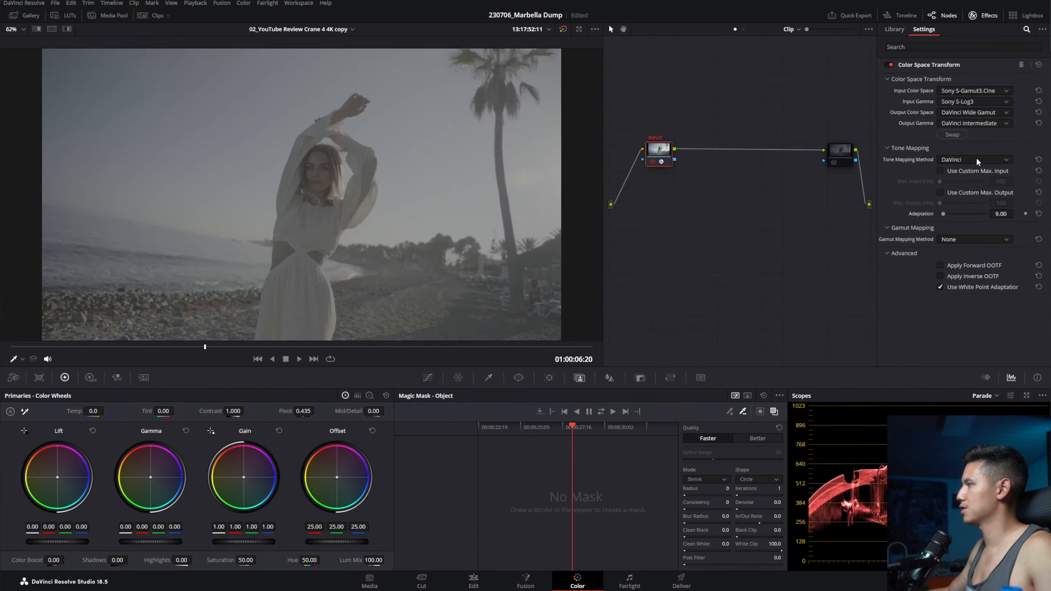
pyautogui.click(842, 154)
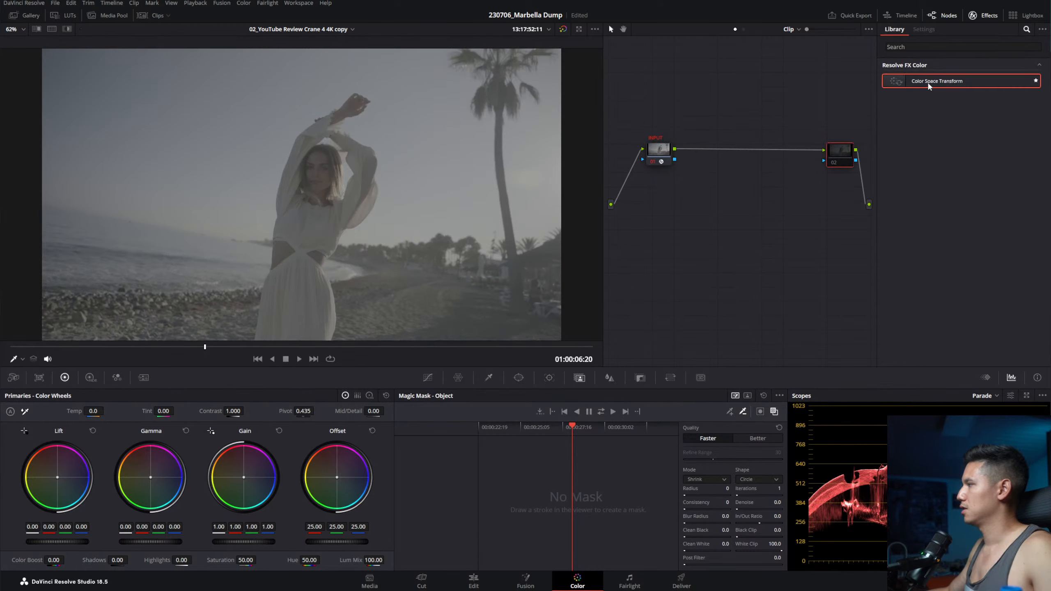
# Step: Apply a Color Space Transform to node 02 with input DaVinci Wide Gamut / DaVinci Intermediate
pyautogui.moveTo(929, 85); pyautogui.dragTo(838, 158)
pyautogui.click(952, 91)
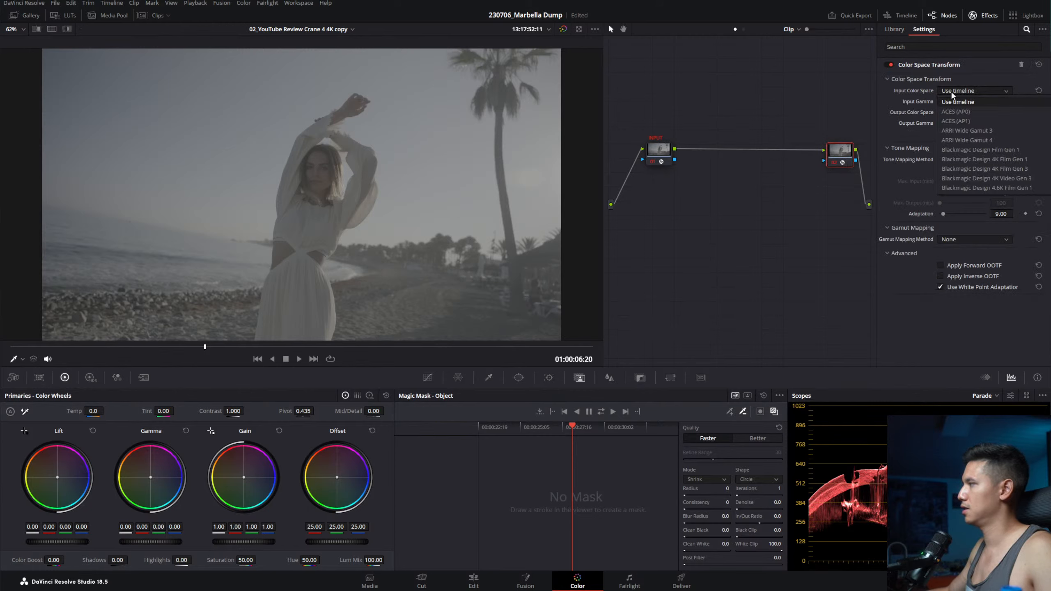
pyautogui.click(654, 149)
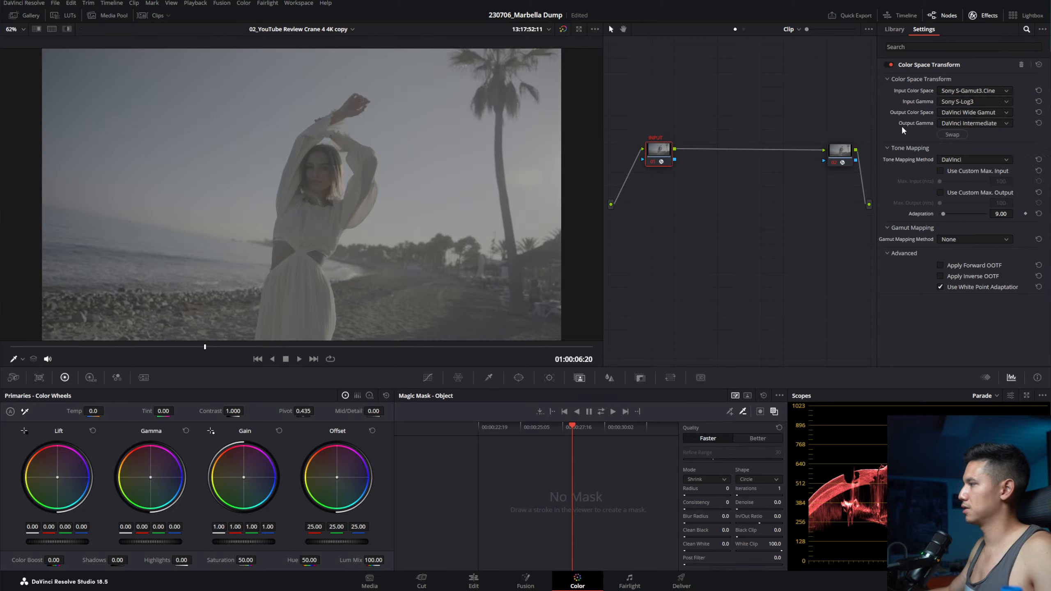
pyautogui.click(840, 149)
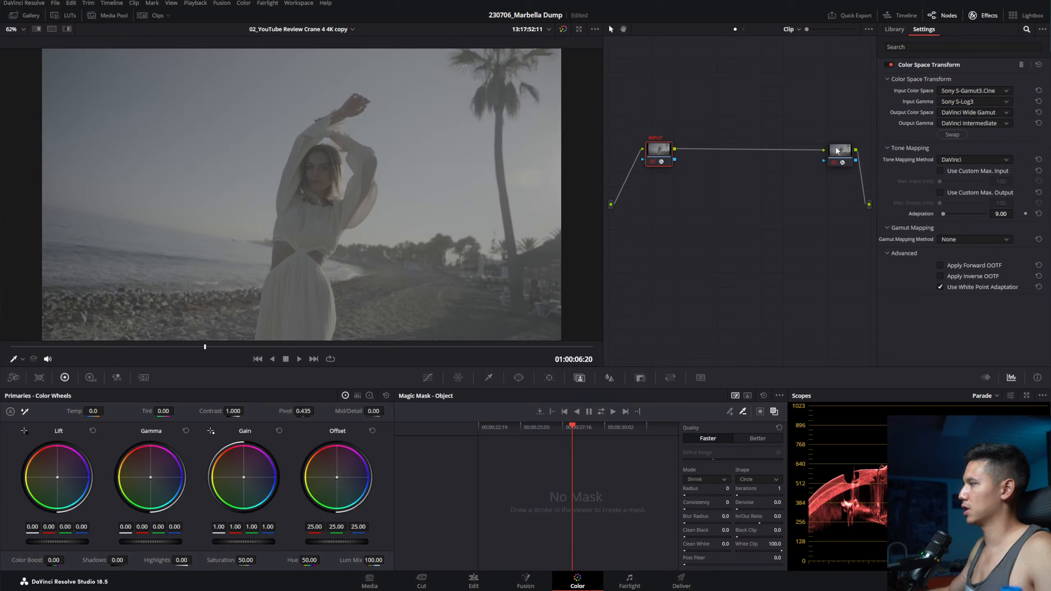
pyautogui.click(947, 90)
pyautogui.click(962, 187)
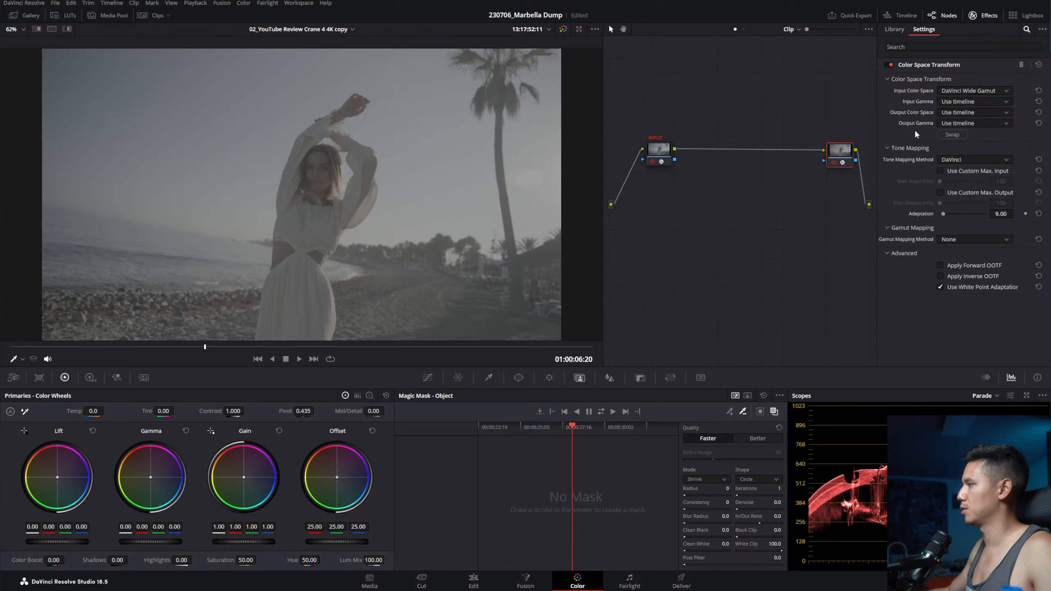
pyautogui.click(973, 102)
pyautogui.scroll(-5, 973, 165)
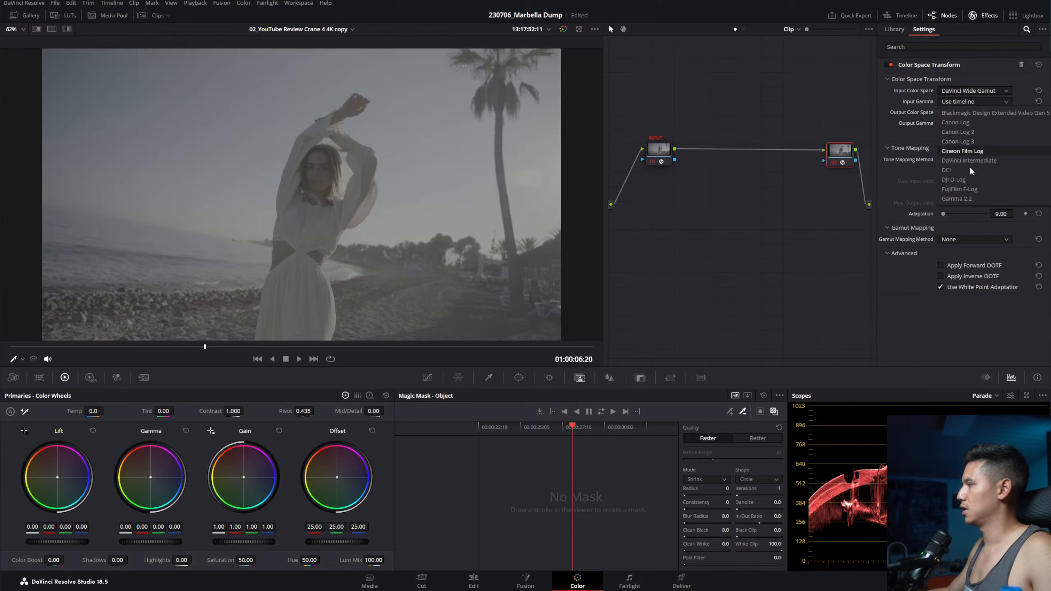
pyautogui.click(975, 188)
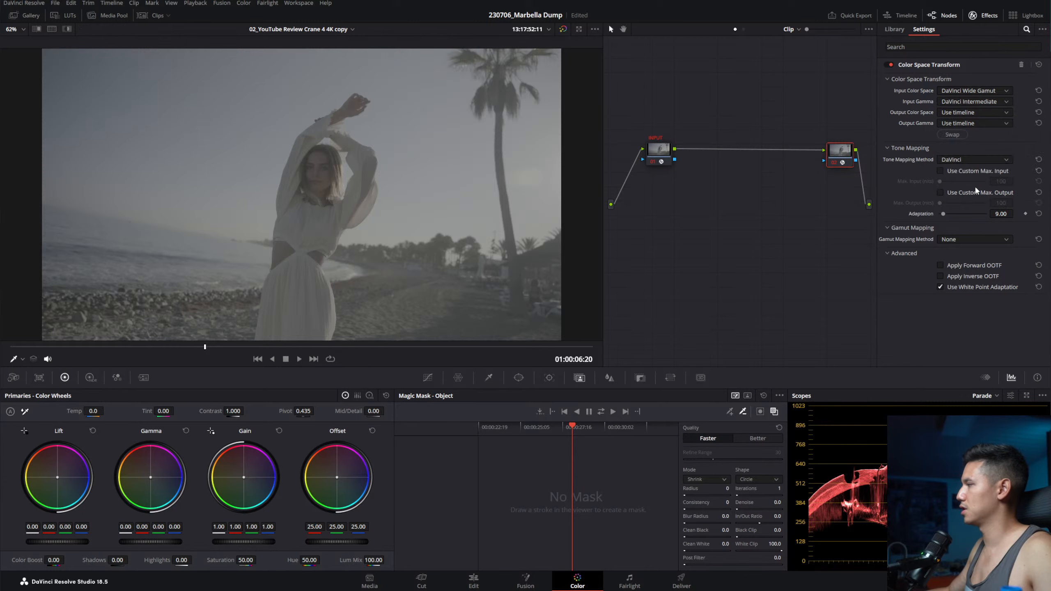
# Step: Set node 02's transform output to Rec.709 color space with Gamma 2.4
pyautogui.click(954, 113)
pyautogui.scroll(-10, 985, 165)
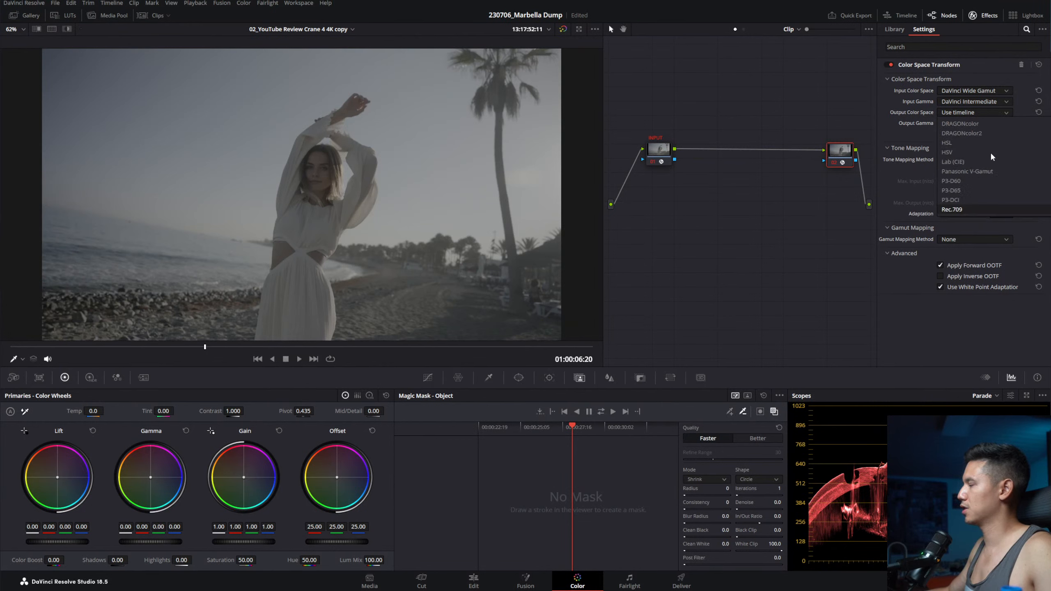
pyautogui.click(968, 169)
pyautogui.click(974, 122)
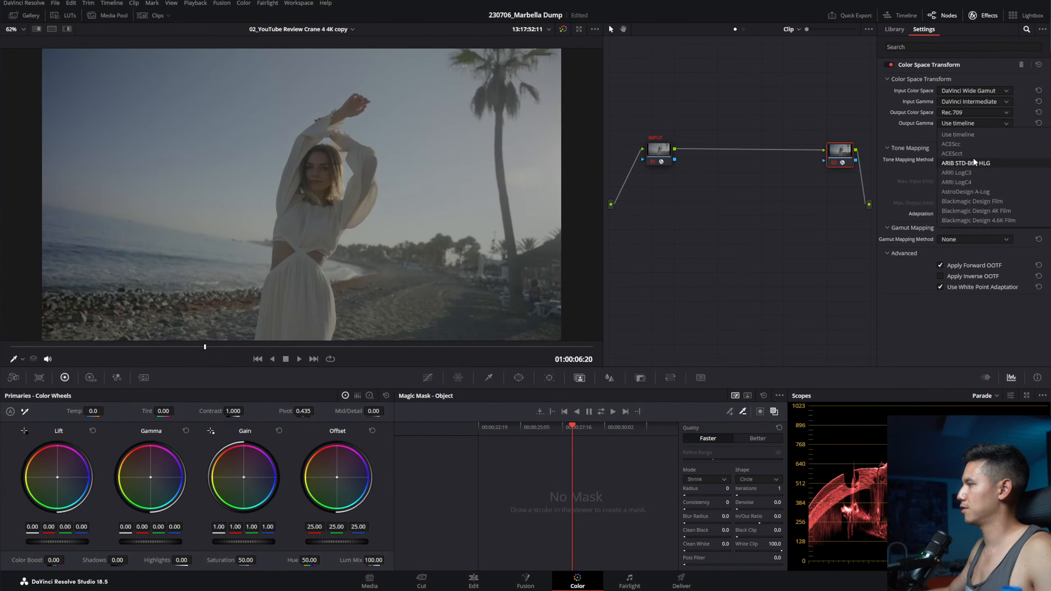
pyautogui.click(979, 200)
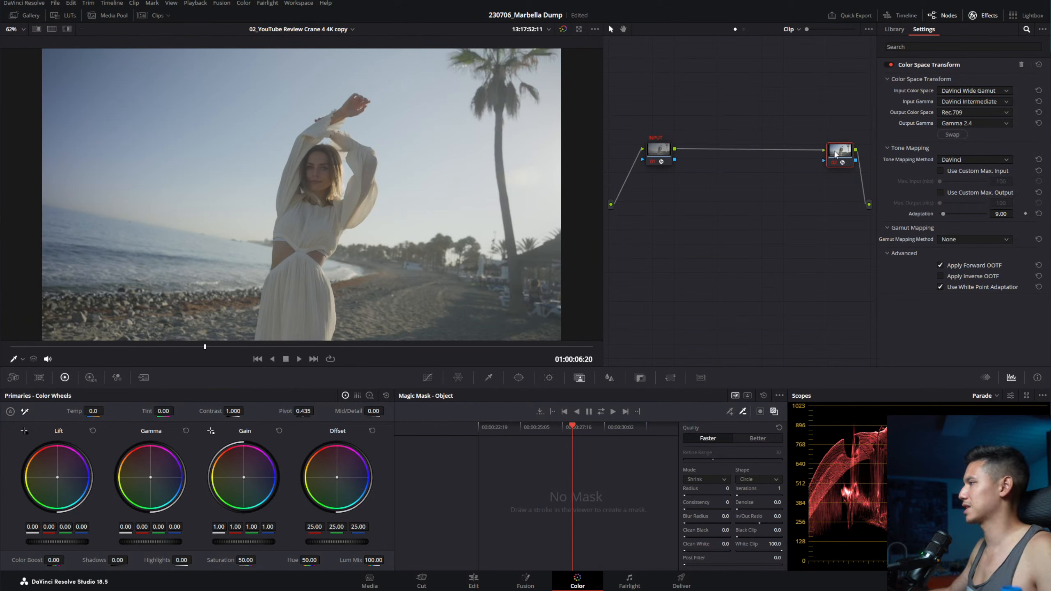
pyautogui.moveTo(834, 152); pyautogui.dragTo(833, 149)
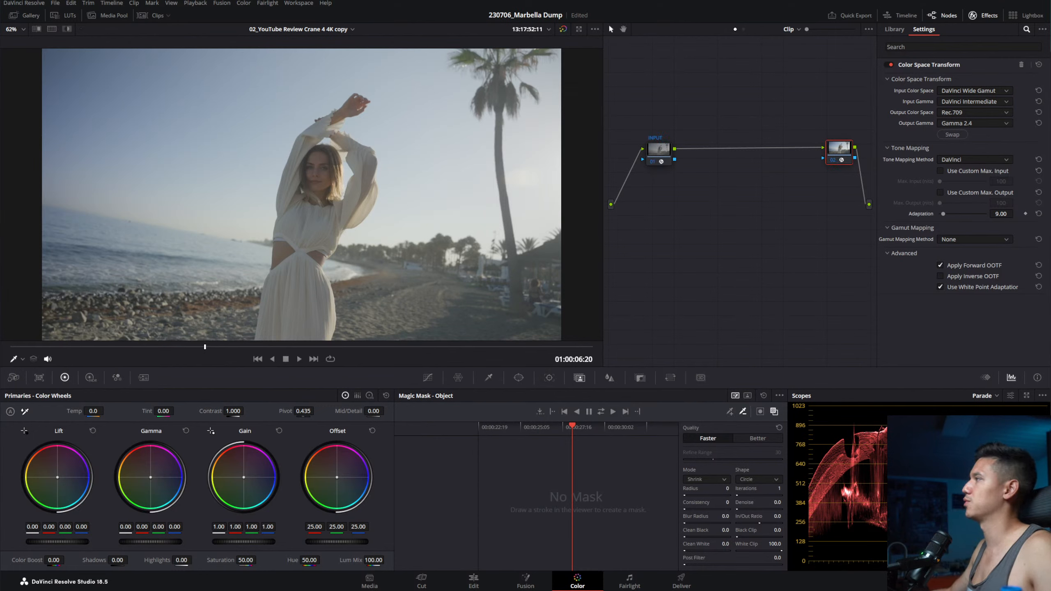
# Step: Save the project and compare the INPUT and node 02 transforms with highlight mode on
pyautogui.hotkey('ctrl', 's')
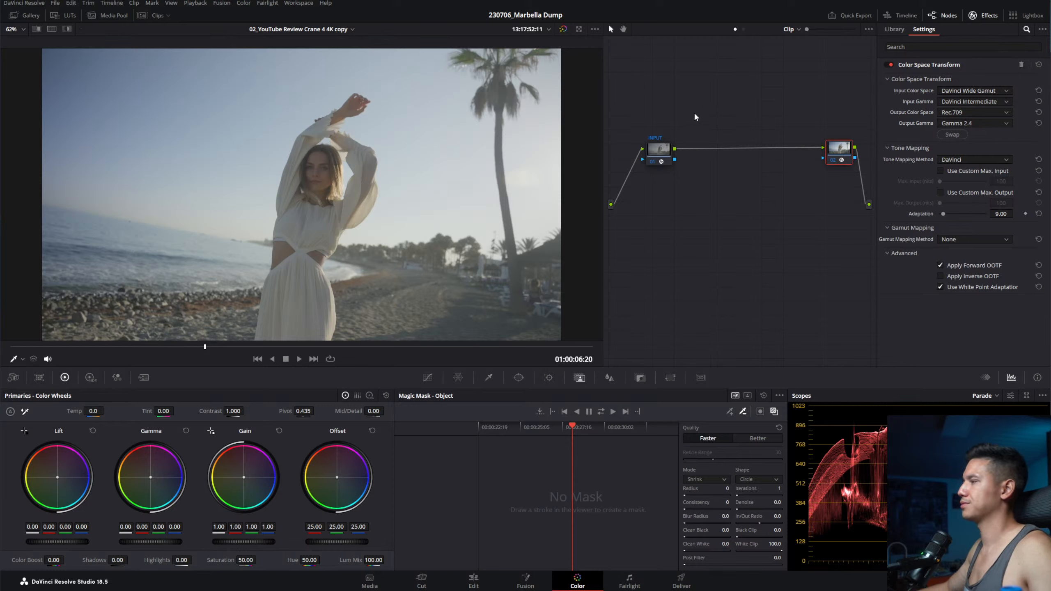
pyautogui.click(661, 150)
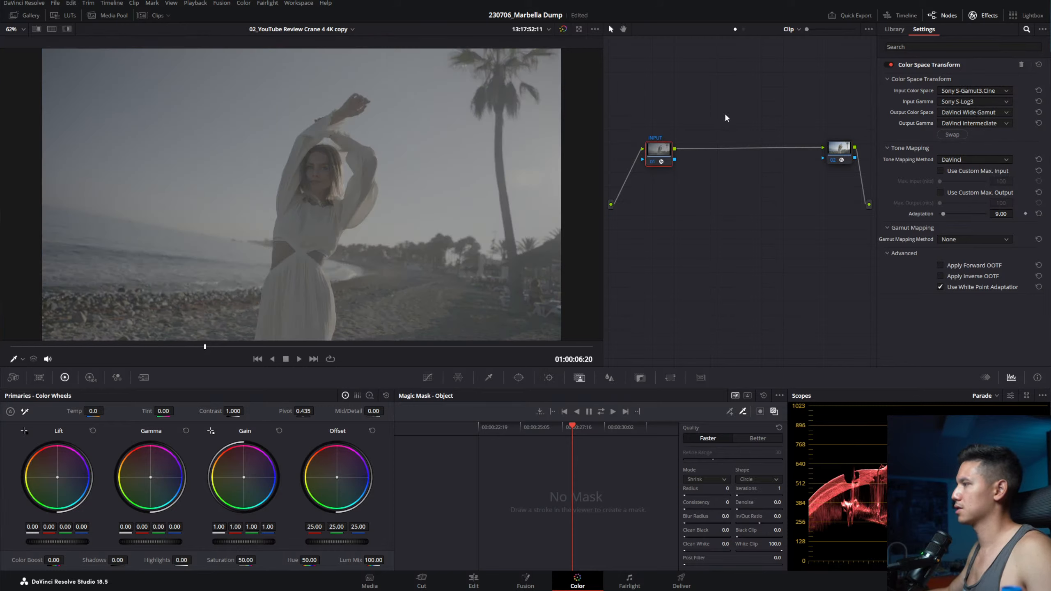
pyautogui.click(832, 151)
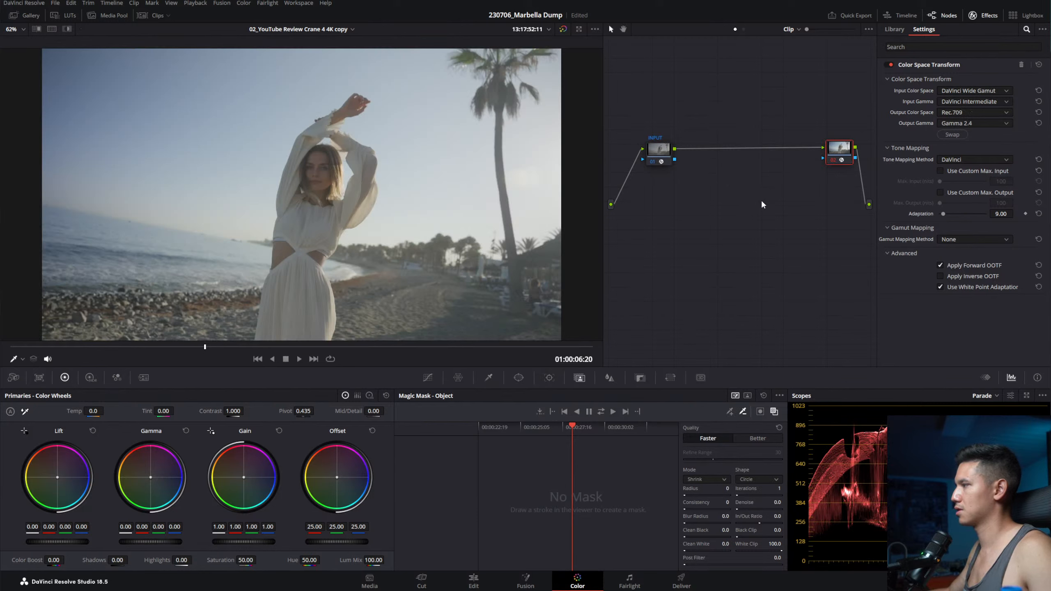
pyautogui.hotkey('shift', 'h')
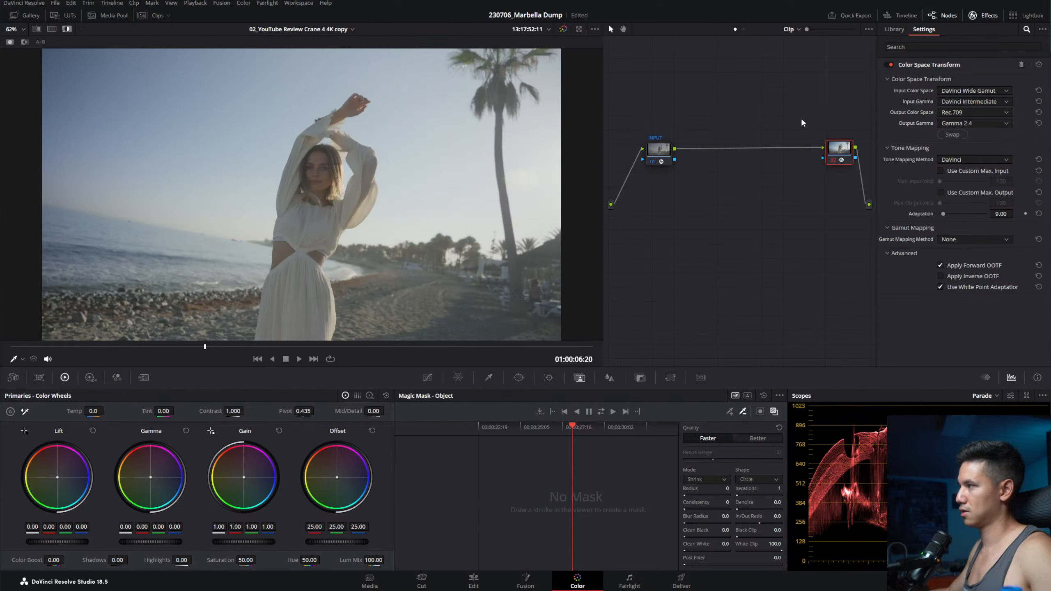
# Step: Add and remove test serial nodes around INPUT and node 02, undoing the extra one
pyautogui.click(659, 147)
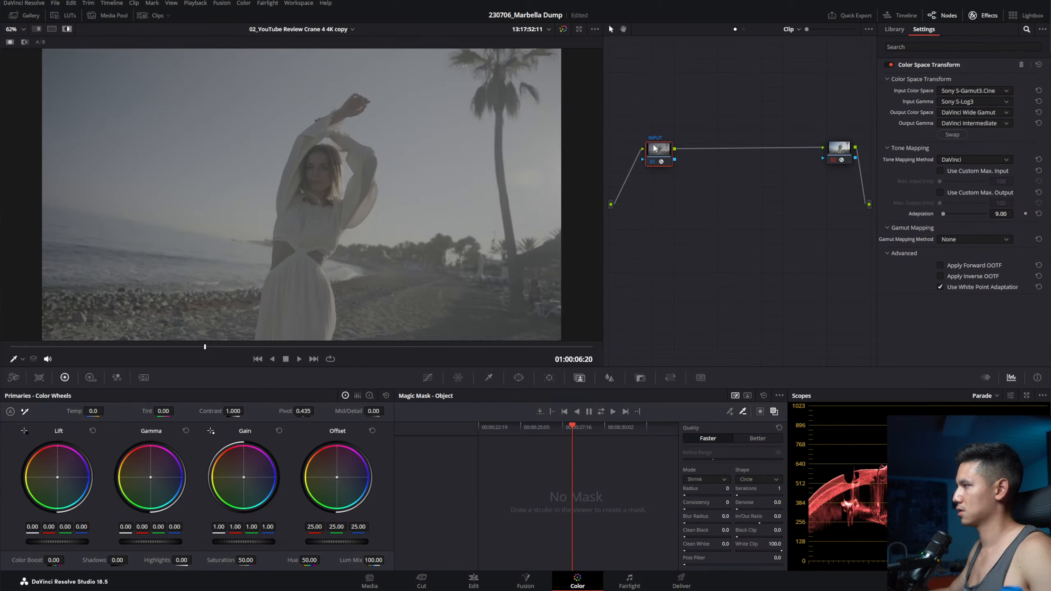
pyautogui.hotkey('shift', 's')
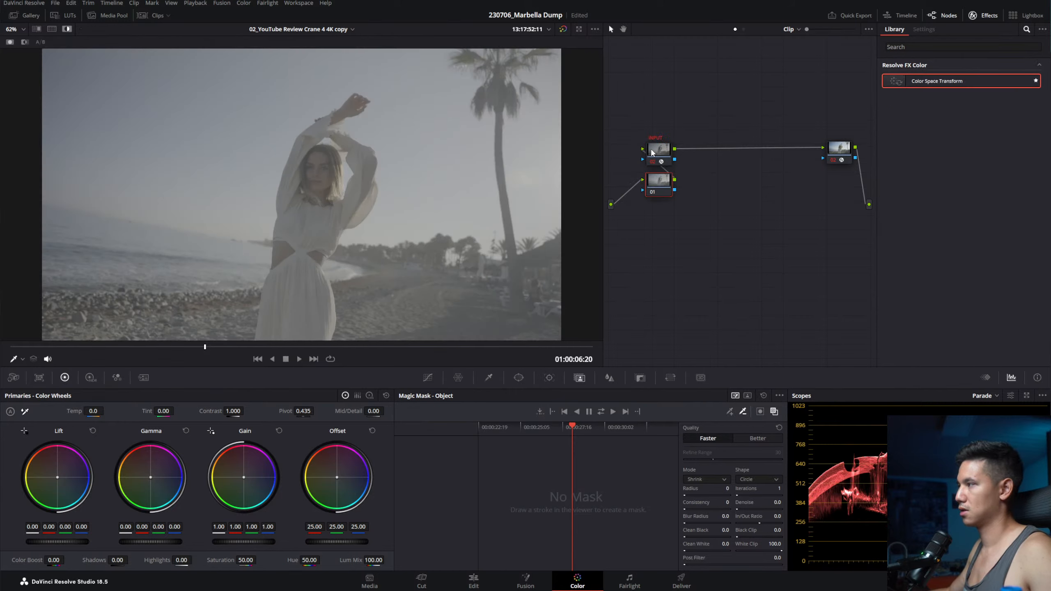
pyautogui.hotkey('shift', 's')
pyautogui.click(663, 191)
pyautogui.press('Delete')
pyautogui.press('Delete')
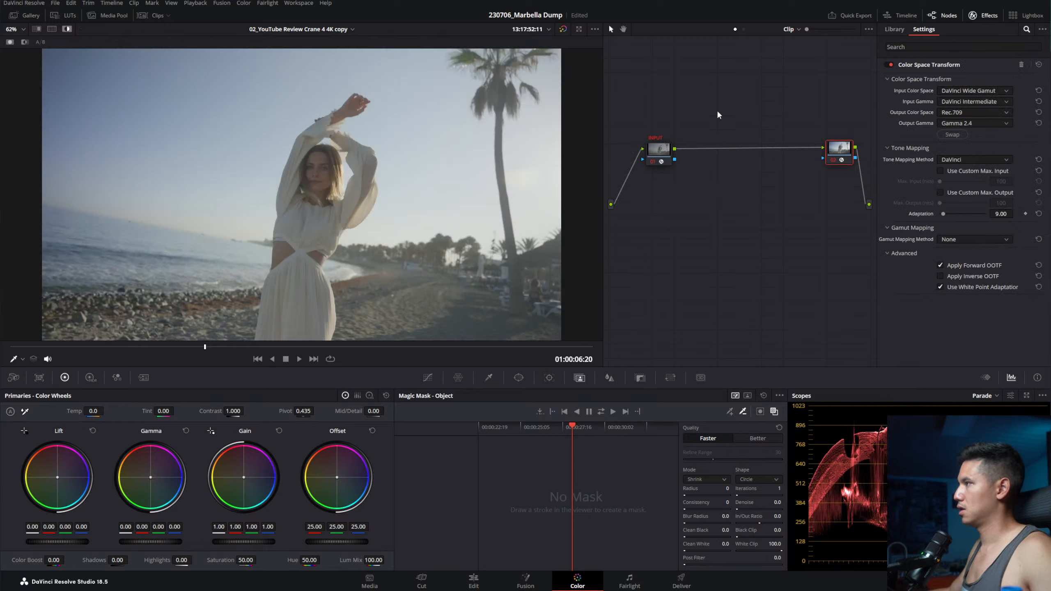
pyautogui.hotkey('alt', 's')
pyautogui.moveTo(623, 185); pyautogui.dragTo(695, 160)
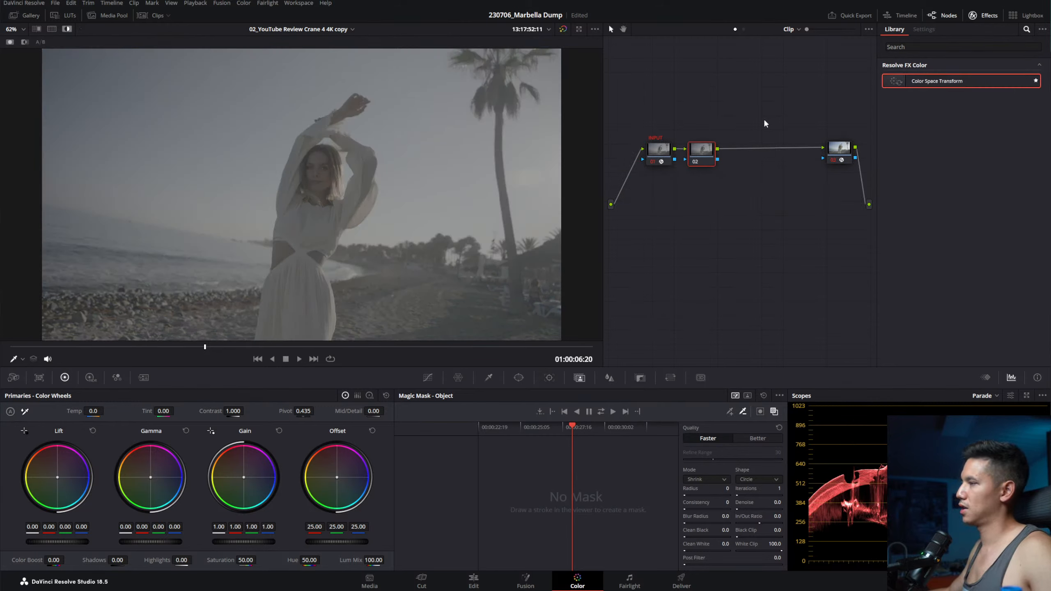
pyautogui.hotkey('shift', 's')
pyautogui.hotkey('ctrl', 'z')
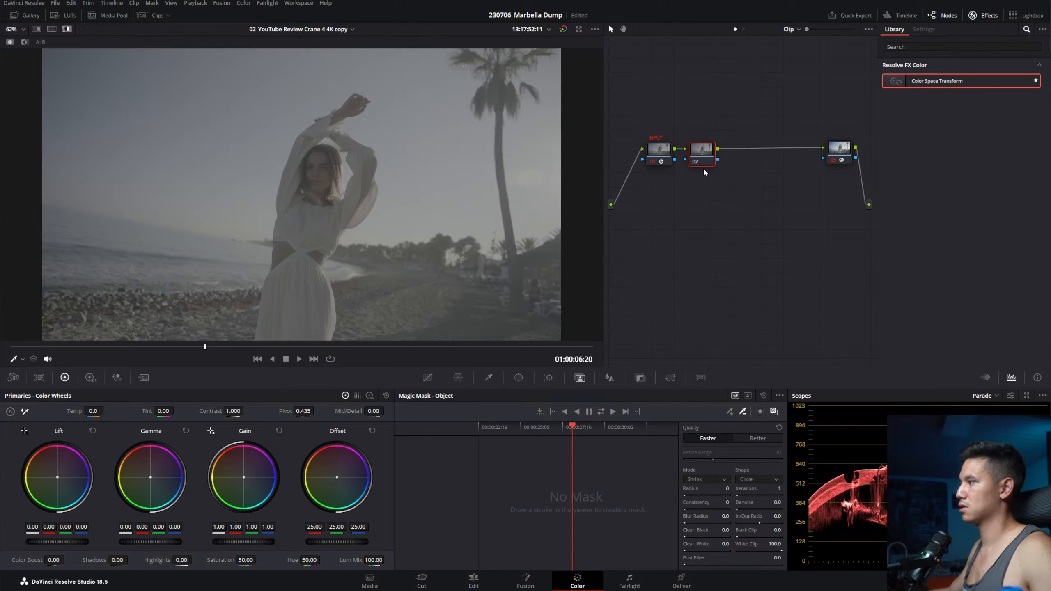
# Step: Turn off highlight, try image wipe and split screen, then delete the extra node
pyautogui.click(65, 31)
pyautogui.click(35, 30)
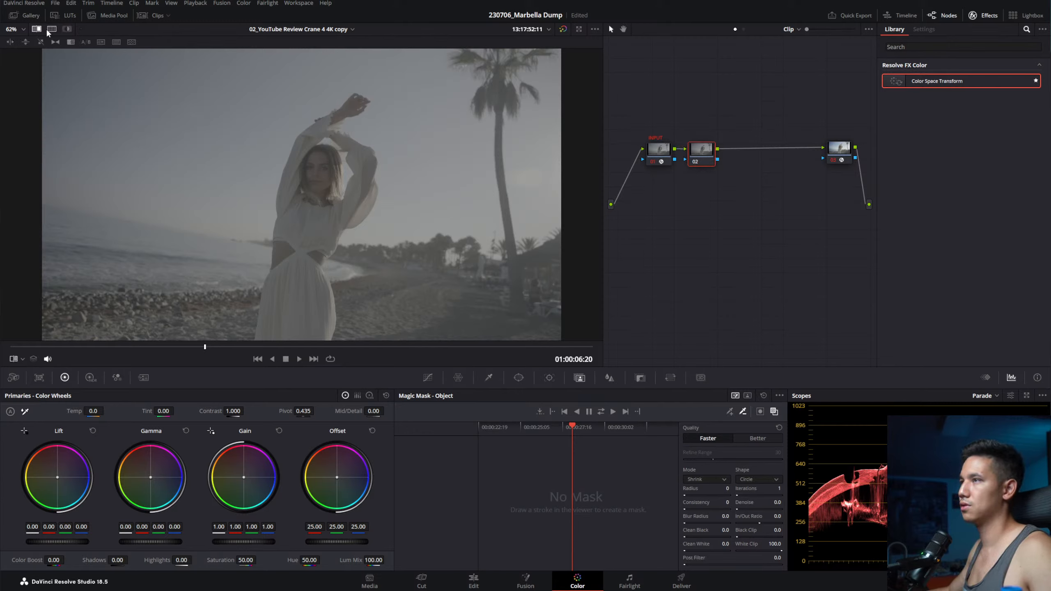
pyautogui.click(52, 28)
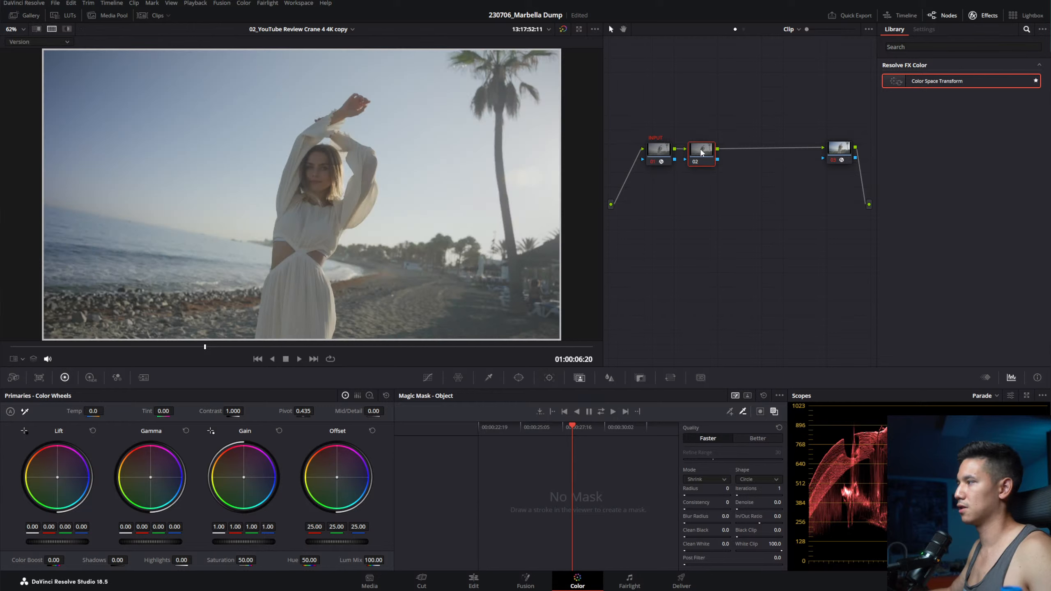
pyautogui.press('Delete')
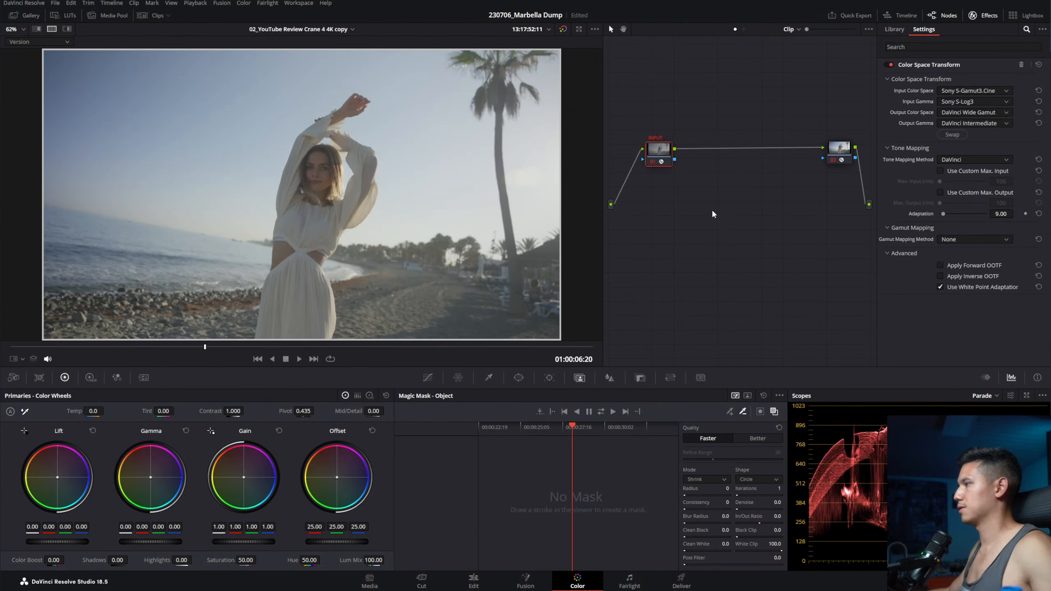
pyautogui.click(840, 151)
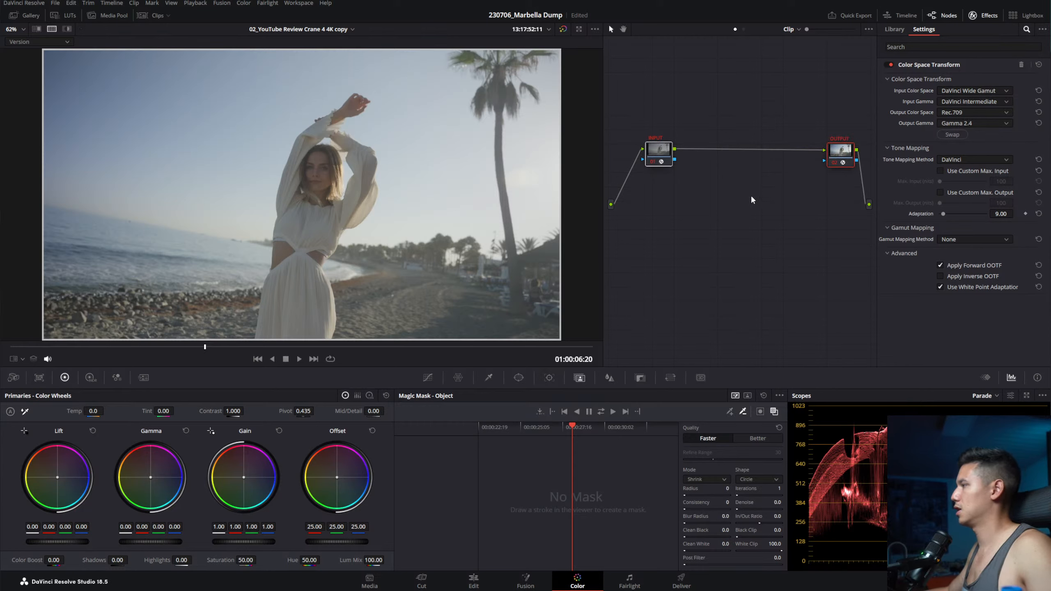
# Step: Move INPUT up and OUTPUT down-right, then insert a serial node after INPUT
pyautogui.moveTo(838, 162); pyautogui.dragTo(821, 250)
pyautogui.moveTo(648, 156); pyautogui.dragTo(651, 138)
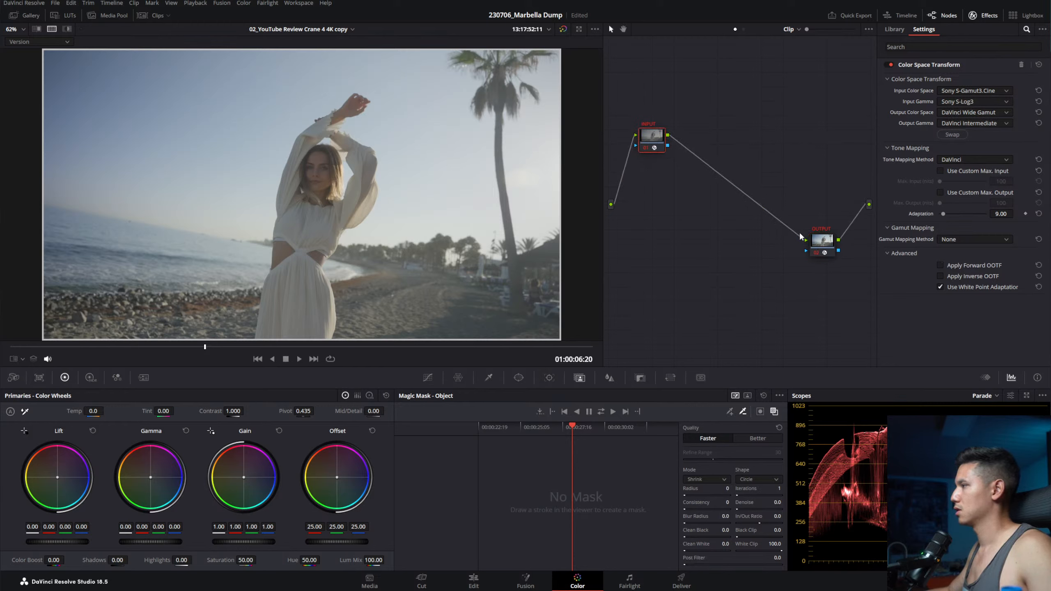
pyautogui.moveTo(799, 236); pyautogui.dragTo(806, 251)
pyautogui.moveTo(654, 137); pyautogui.dragTo(698, 165)
pyautogui.hotkey('alt', 's')
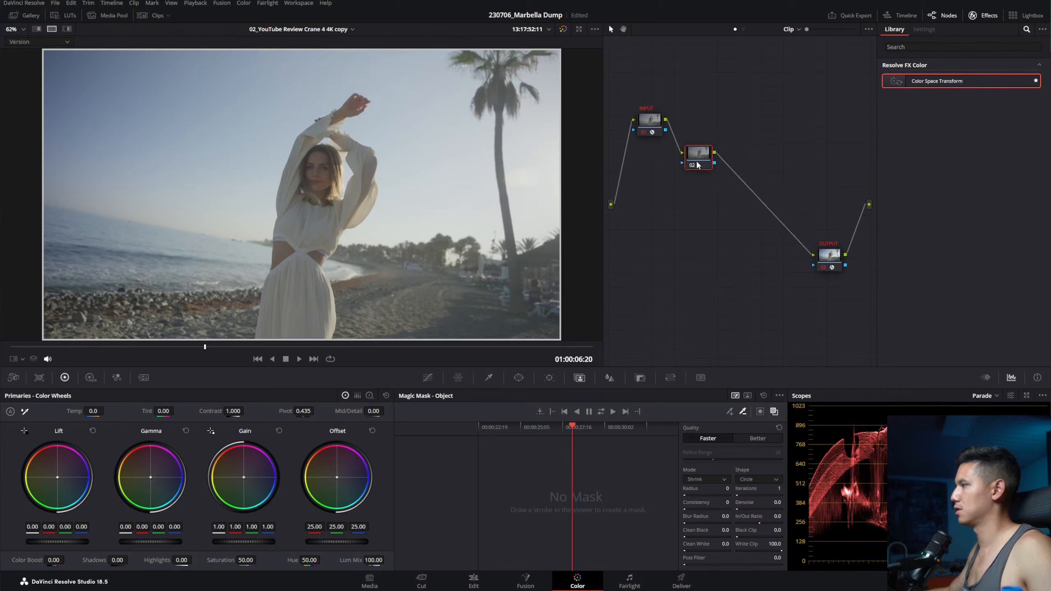
# Step: Add two more serial nodes and label node 02 'LGG'
pyautogui.hotkey('alt', 's')
pyautogui.hotkey('alt', 's')
pyautogui.moveTo(833, 260); pyautogui.dragTo(831, 256)
pyautogui.click(699, 160)
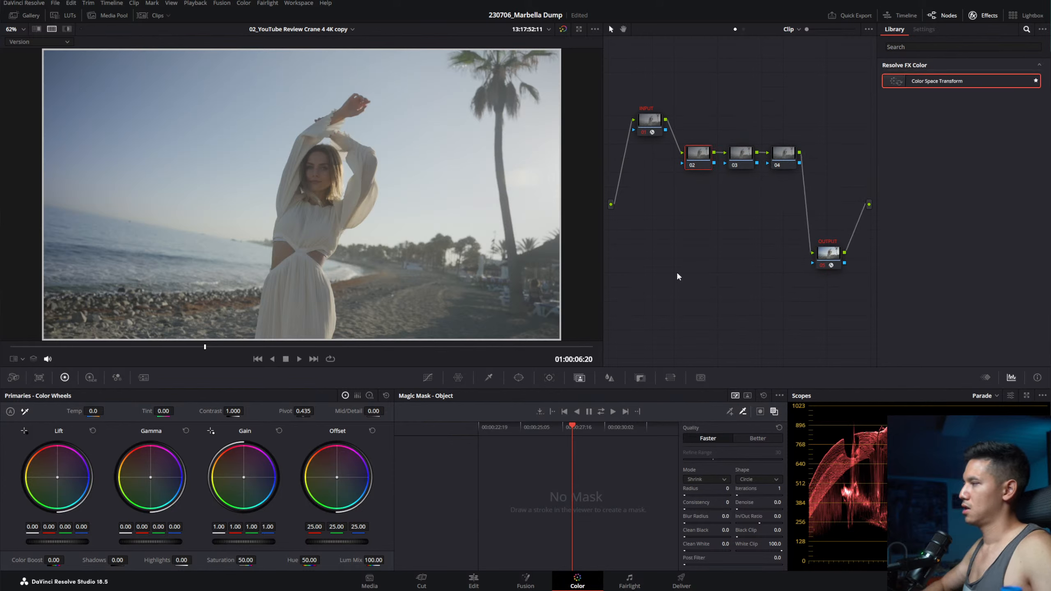
pyautogui.hotkey('ctrl', 'l')
pyautogui.write('LGG')
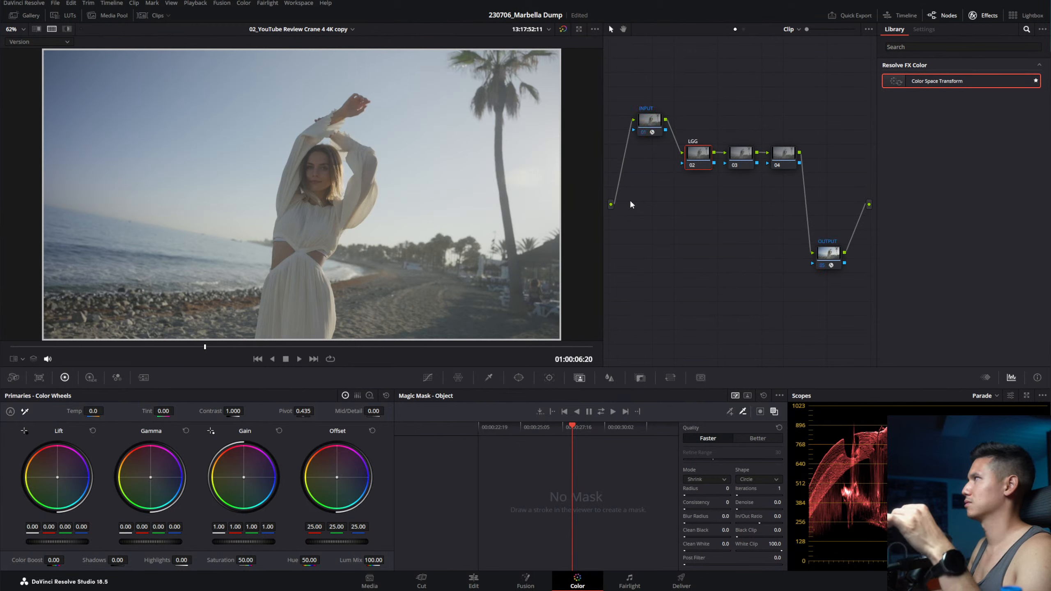
# Step: Label node 03 'WB' and node 04 'CONTRAST', then reselect LGG
pyautogui.click(740, 155)
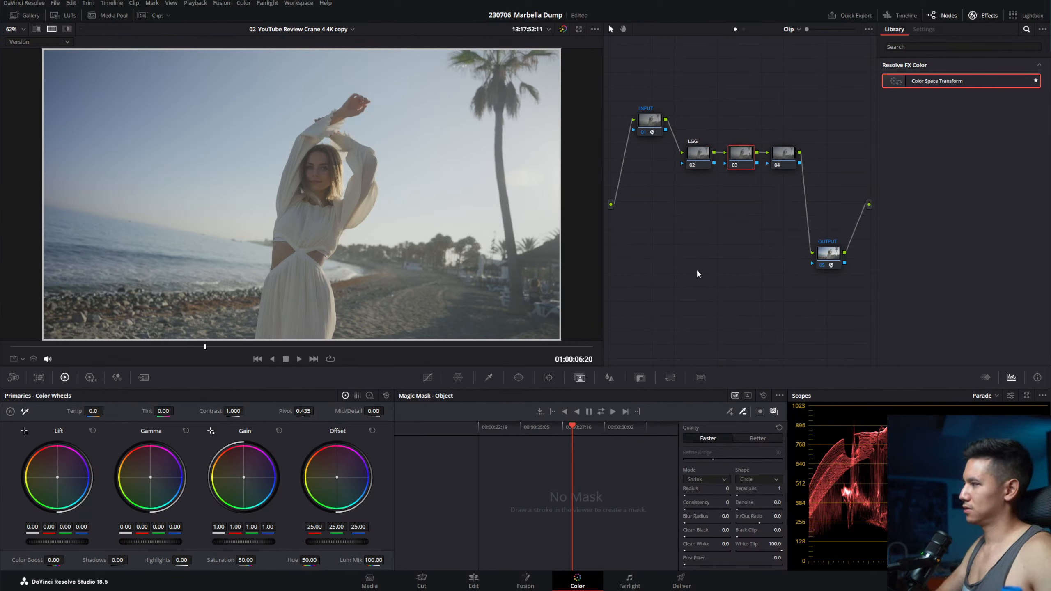
pyautogui.write('WB')
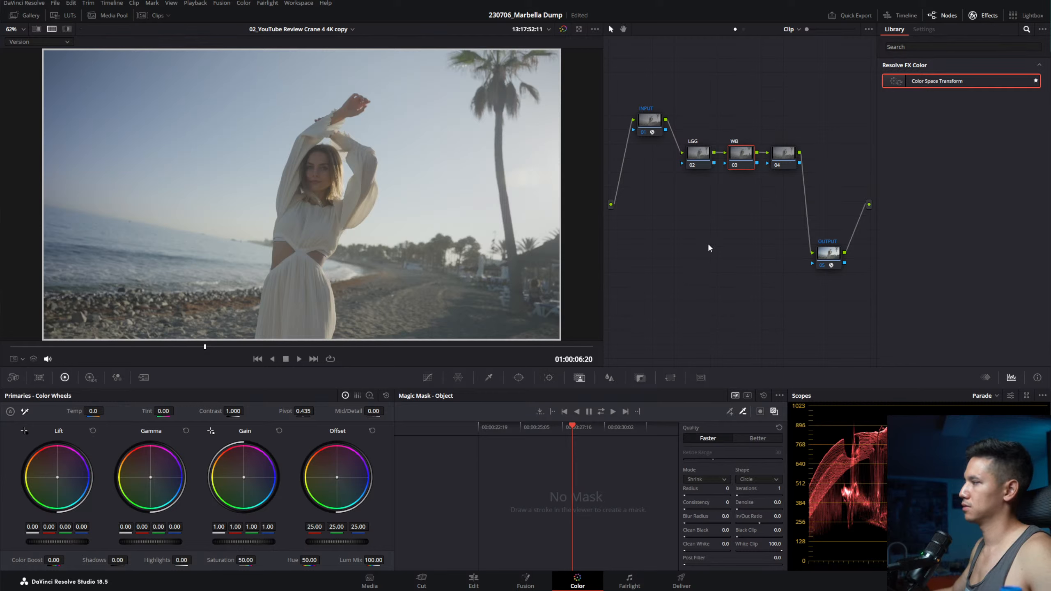
pyautogui.click(791, 165)
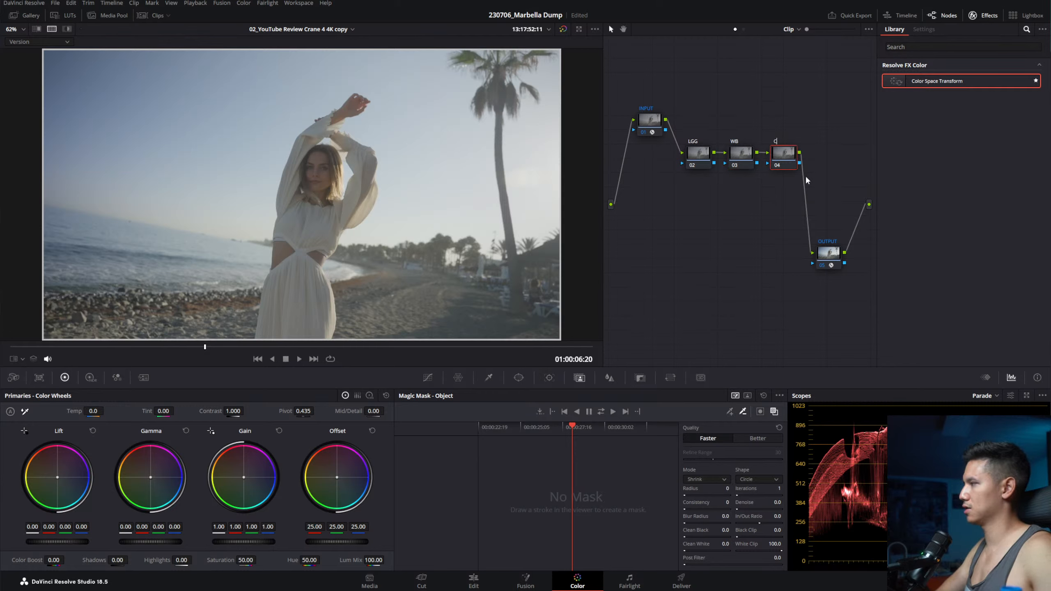
pyautogui.write('CONTRAST')
pyautogui.press('Return')
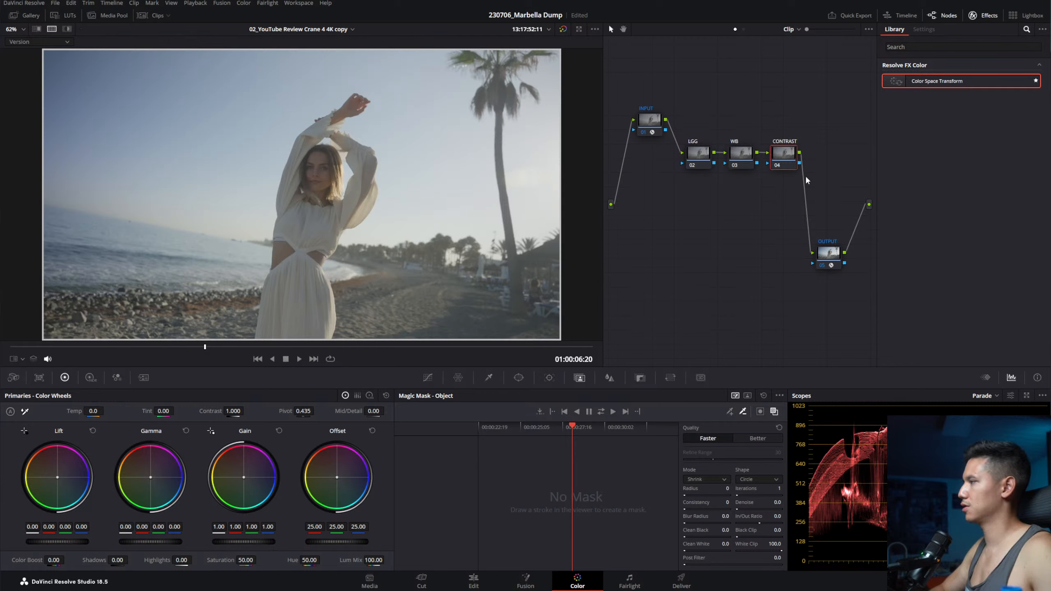
pyautogui.click(698, 155)
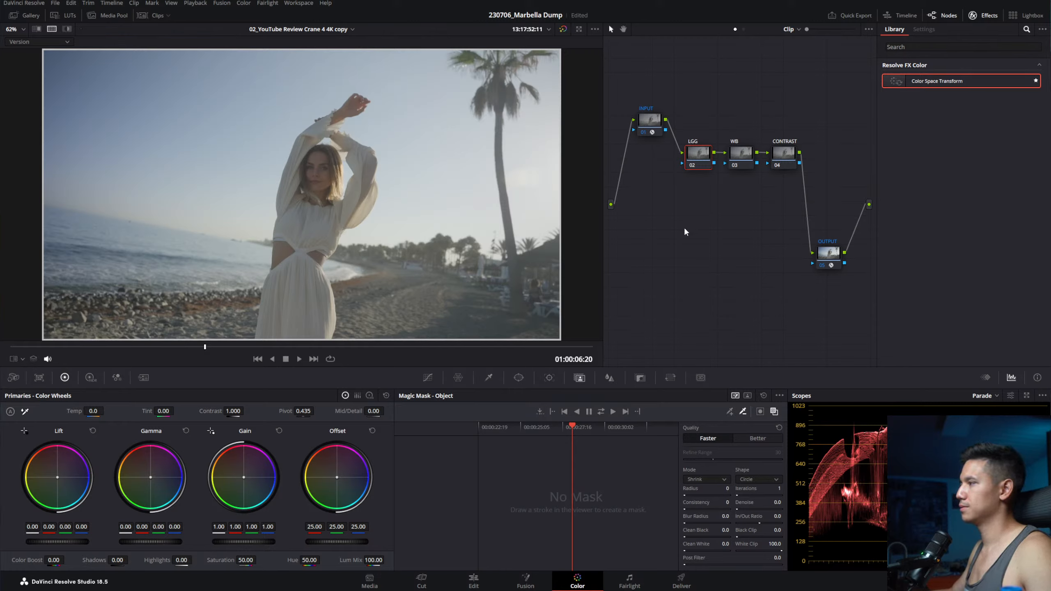
pyautogui.click(776, 162)
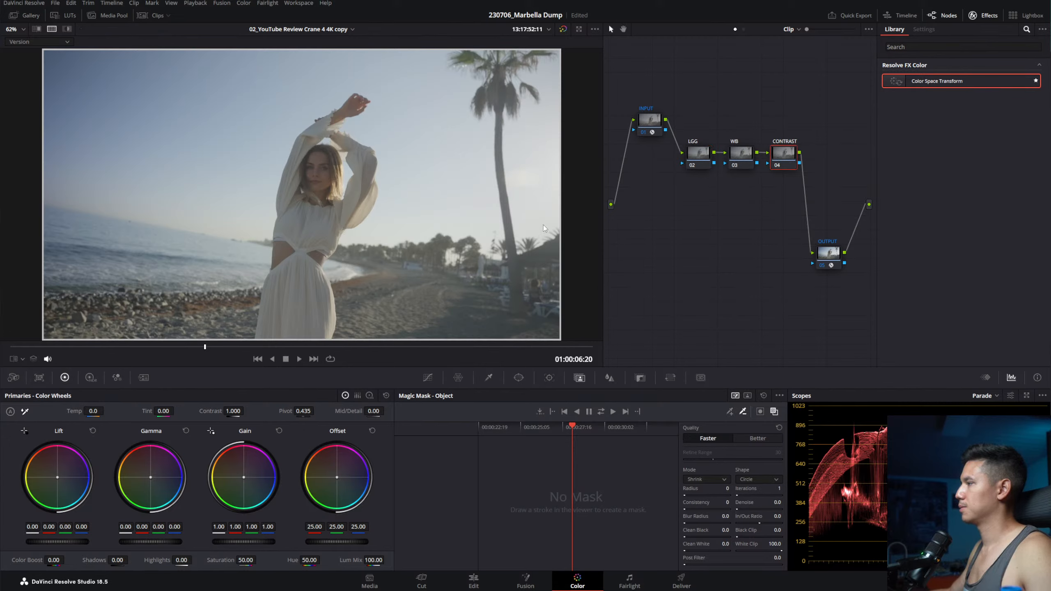
pyautogui.click(691, 159)
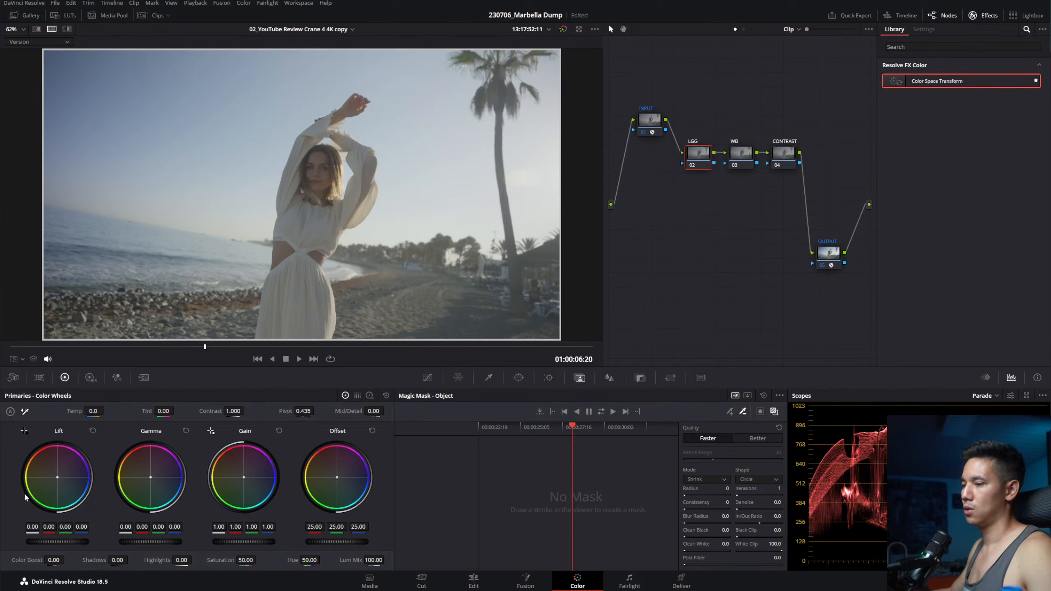
pyautogui.click(369, 396)
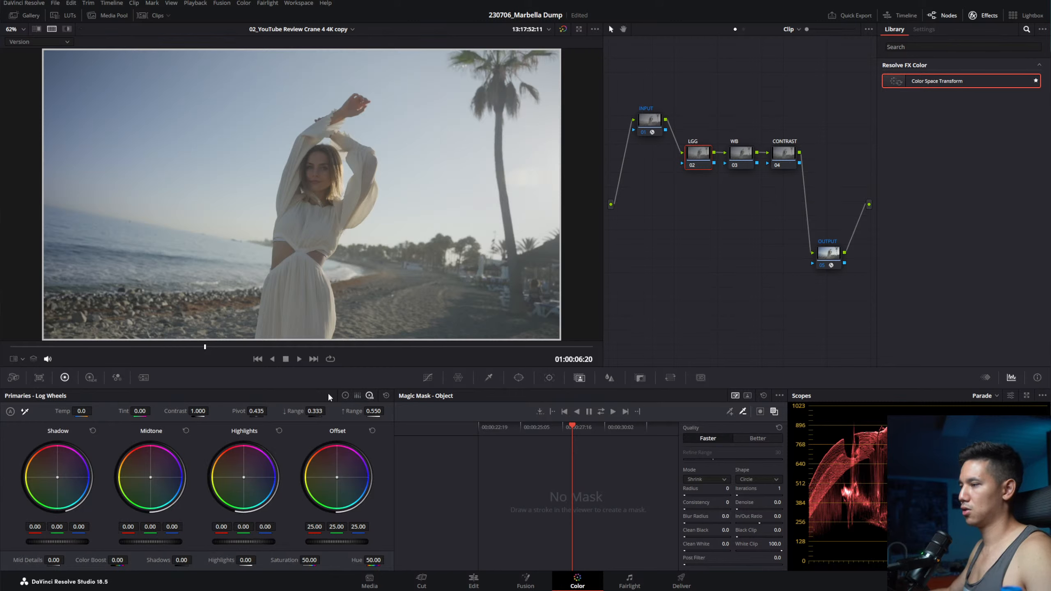
pyautogui.click(345, 395)
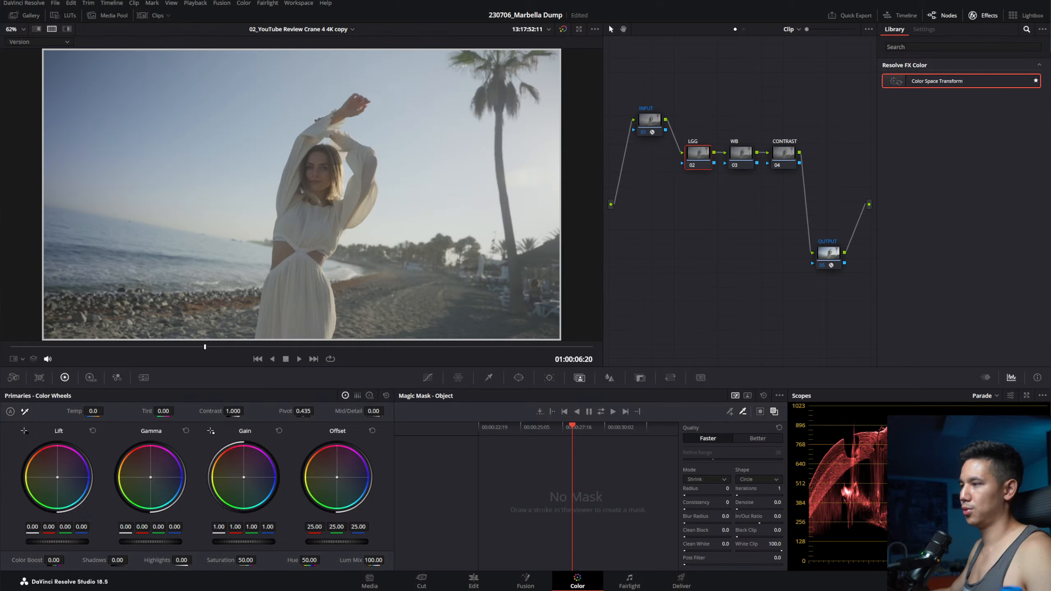
# Step: Lower the LGG node's Lift master wheel to -0.05
pyautogui.moveTo(74, 540); pyautogui.dragTo(62, 541)
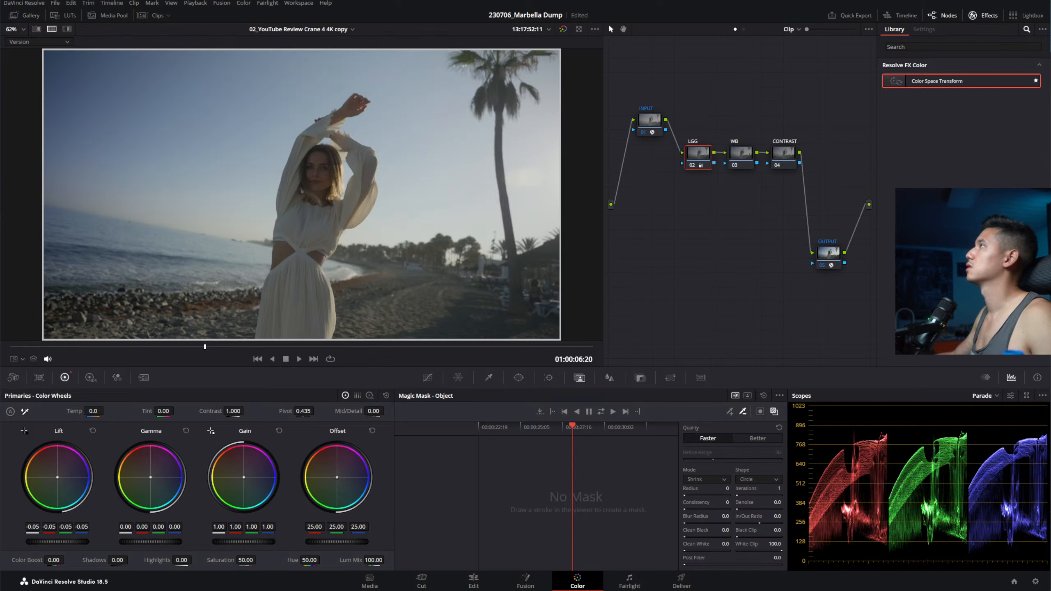
pyautogui.hotkey('ctrl', 's')
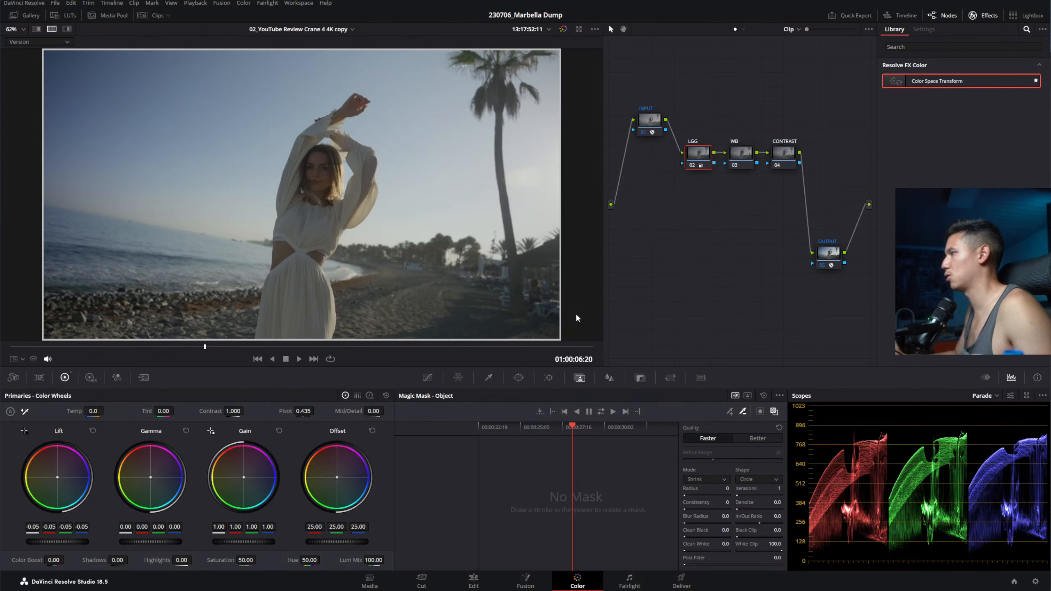
# Step: Set LGG wheels to Gain 1.21, Gamma 0.15, Lift -0.12, and lower Offset to 8.35
pyautogui.click(700, 156)
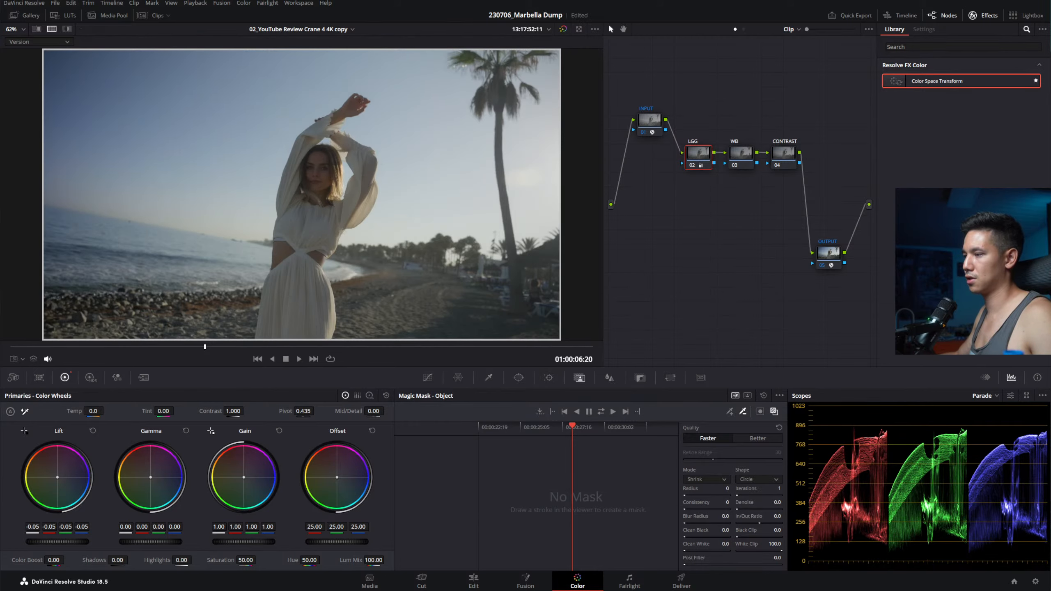
pyautogui.moveTo(245, 541); pyautogui.dragTo(265, 541)
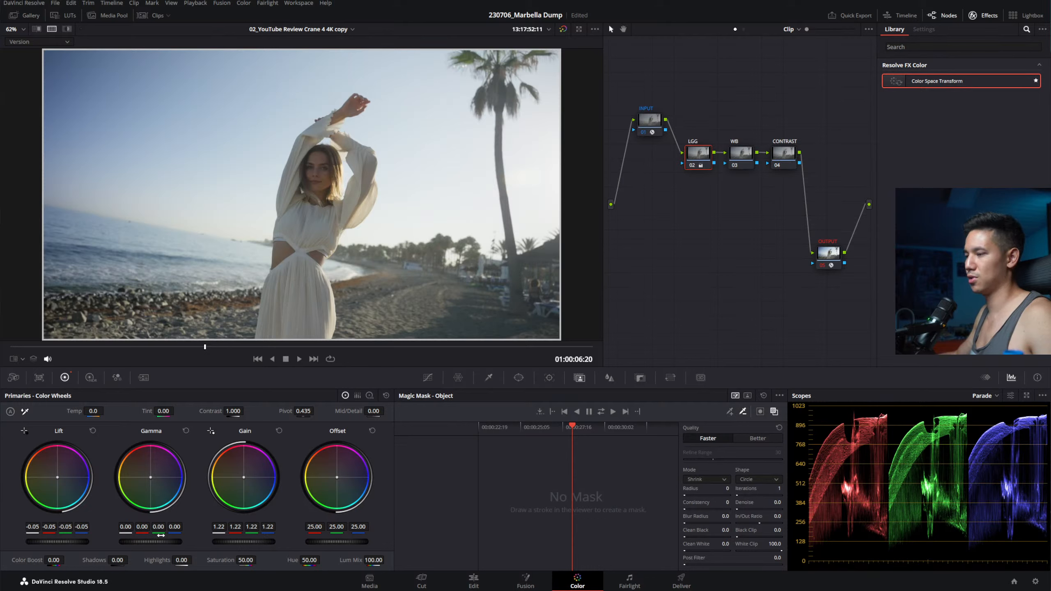
pyautogui.moveTo(152, 541); pyautogui.dragTo(162, 542)
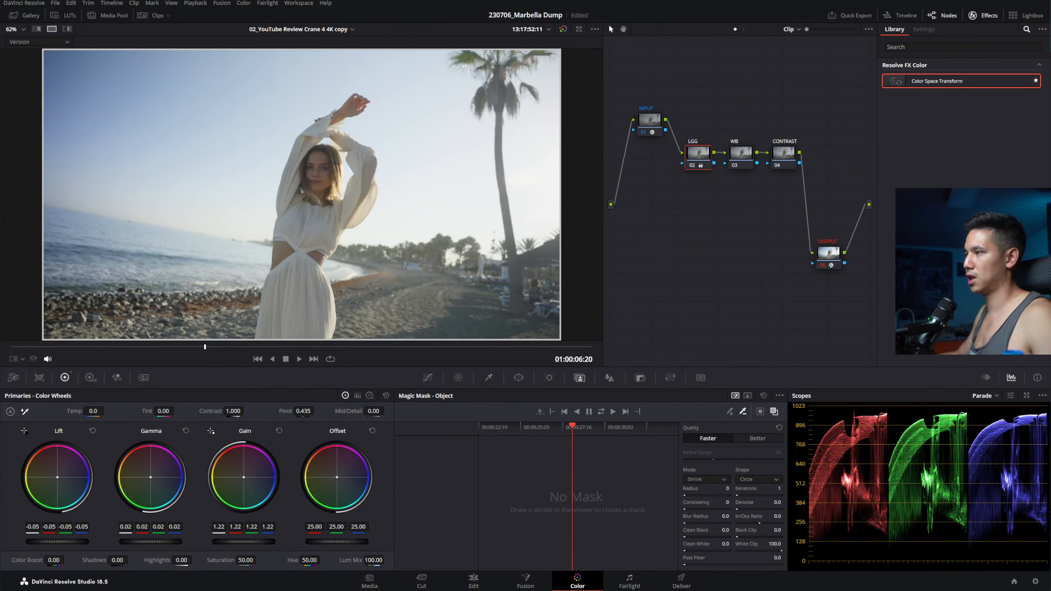
pyautogui.moveTo(69, 542); pyautogui.dragTo(150, 540)
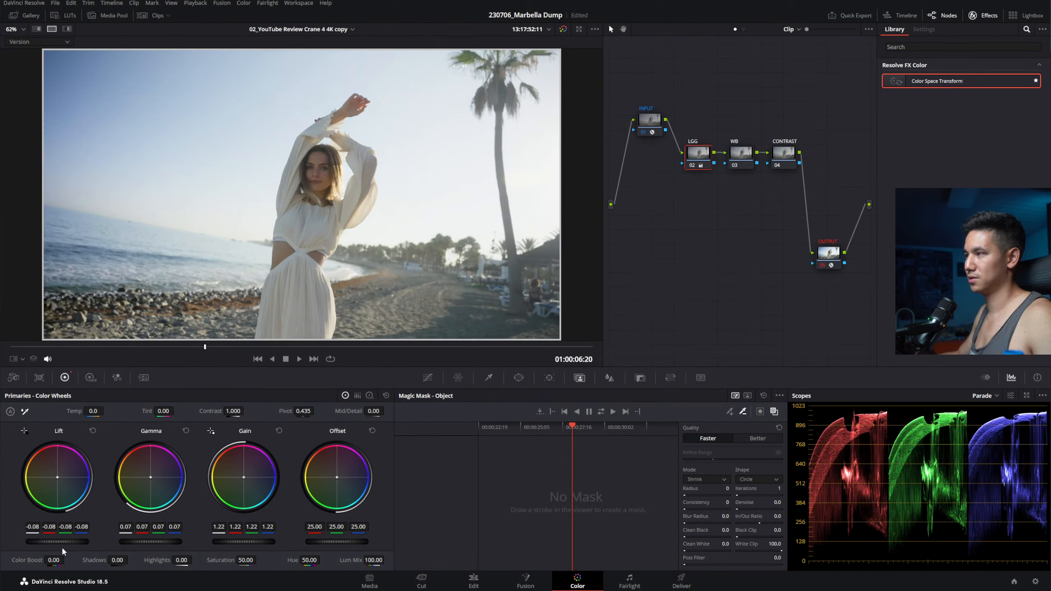
pyautogui.moveTo(62, 542); pyautogui.dragTo(58, 541)
pyautogui.moveTo(146, 542); pyautogui.dragTo(156, 542)
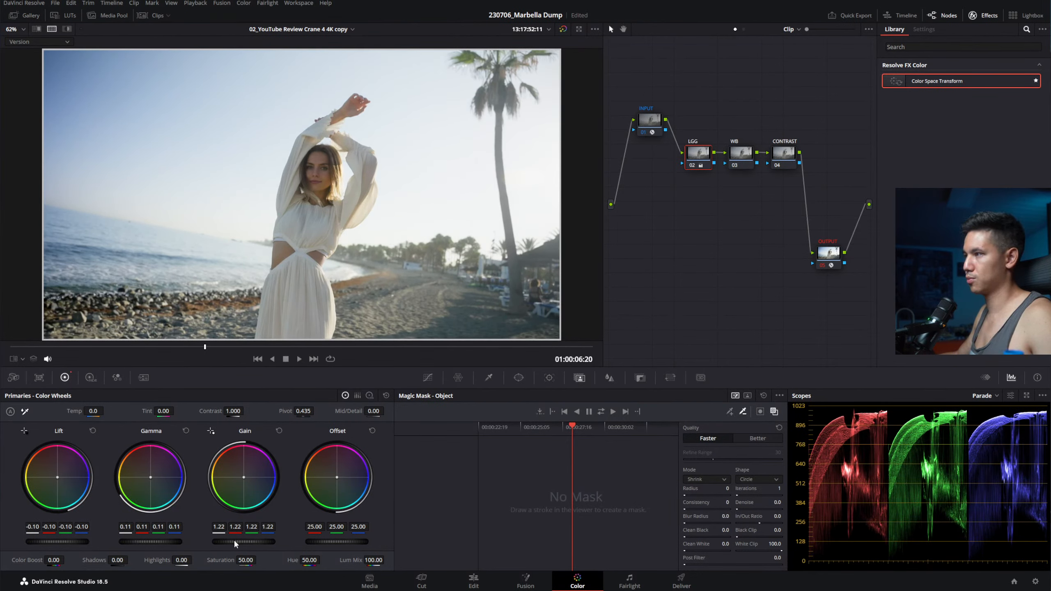
pyautogui.moveTo(235, 542); pyautogui.dragTo(215, 543)
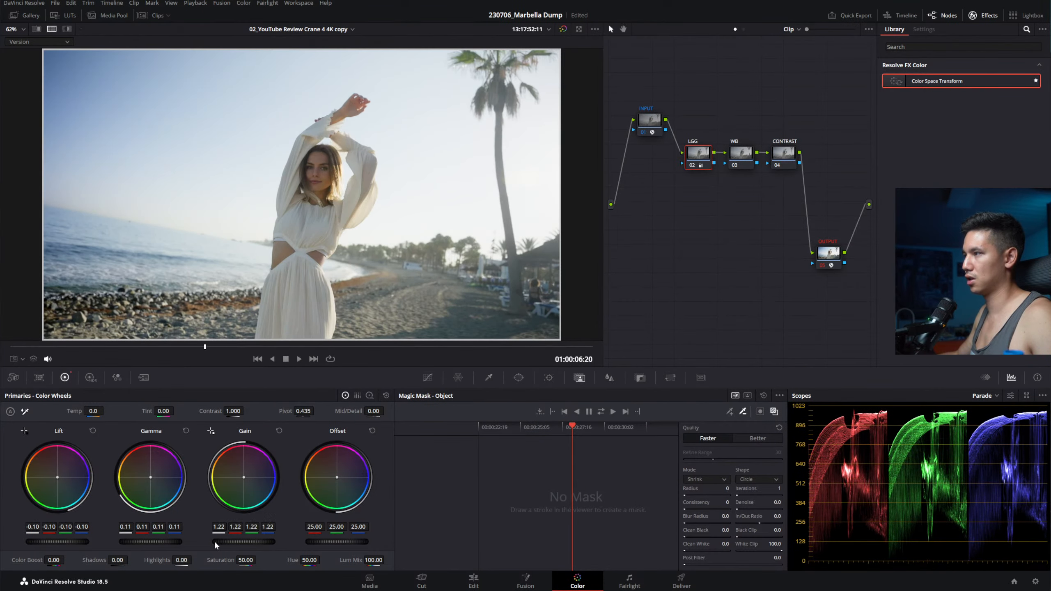
pyautogui.moveTo(68, 542); pyautogui.dragTo(63, 542)
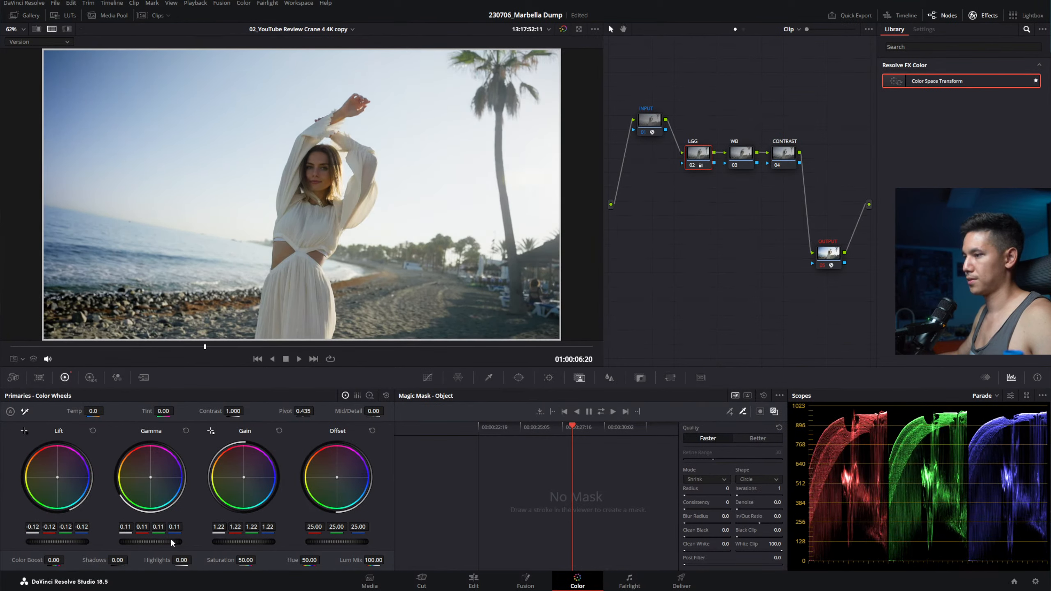
pyautogui.moveTo(171, 538); pyautogui.dragTo(179, 539)
pyautogui.moveTo(257, 541); pyautogui.dragTo(255, 541)
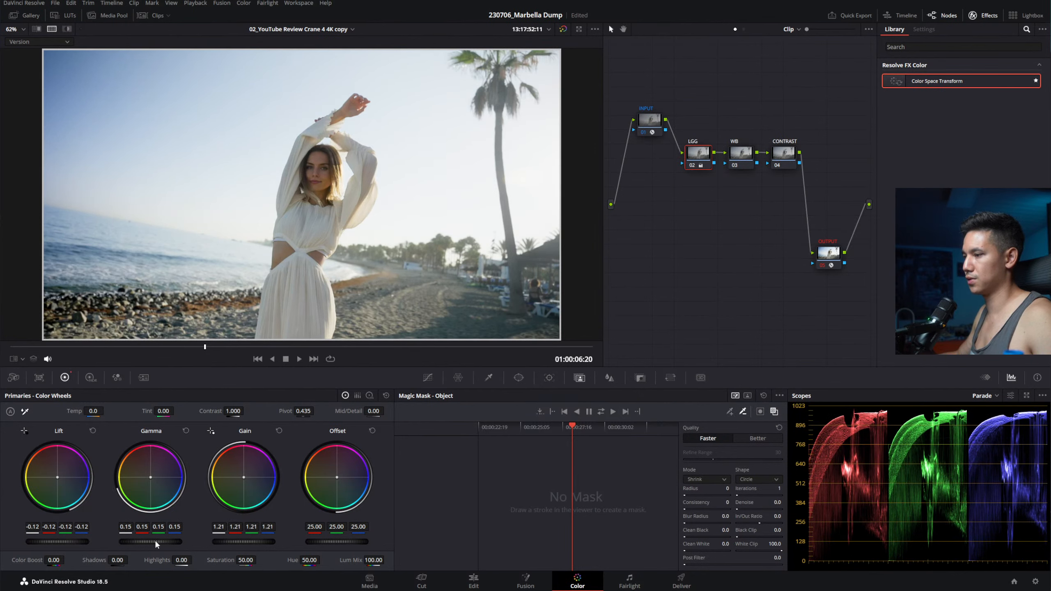
pyautogui.moveTo(151, 541); pyautogui.dragTo(152, 542)
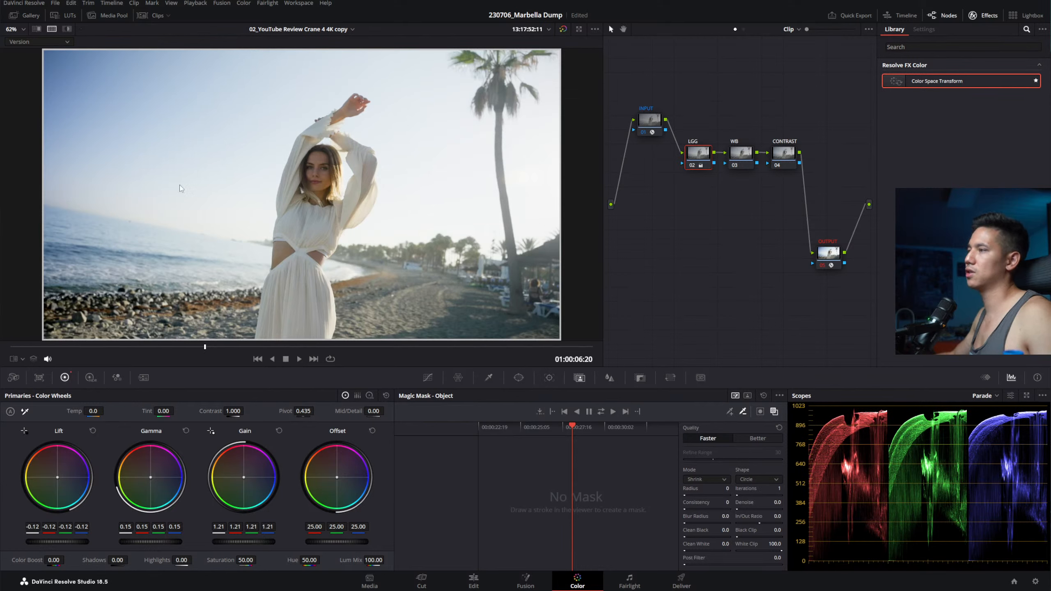
pyautogui.moveTo(344, 541); pyautogui.dragTo(333, 540)
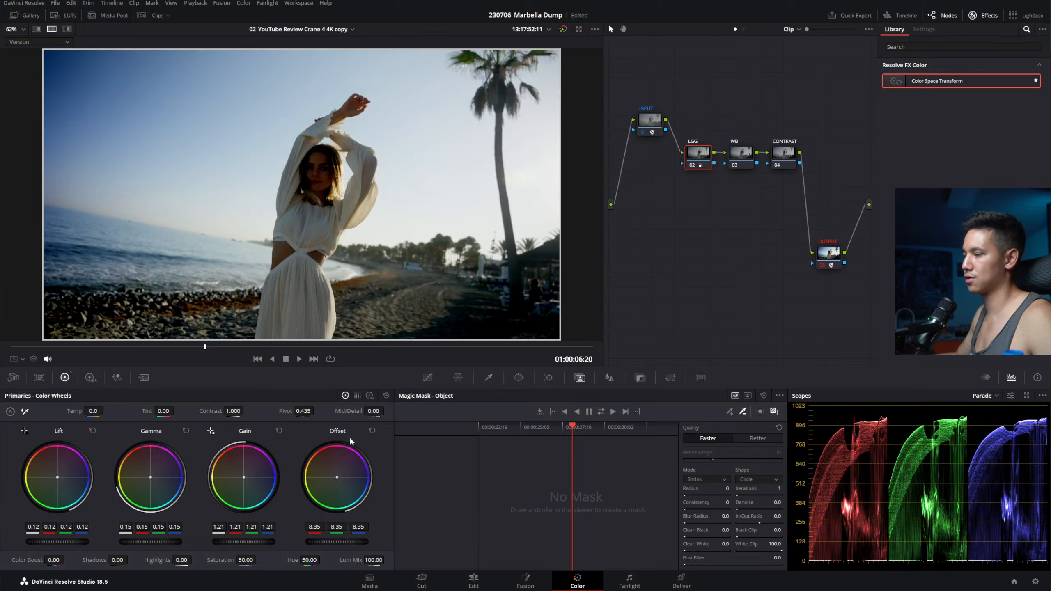
# Step: Reset Offset to 25.00 and switch the Primaries panel to Log wheels
pyautogui.click(374, 431)
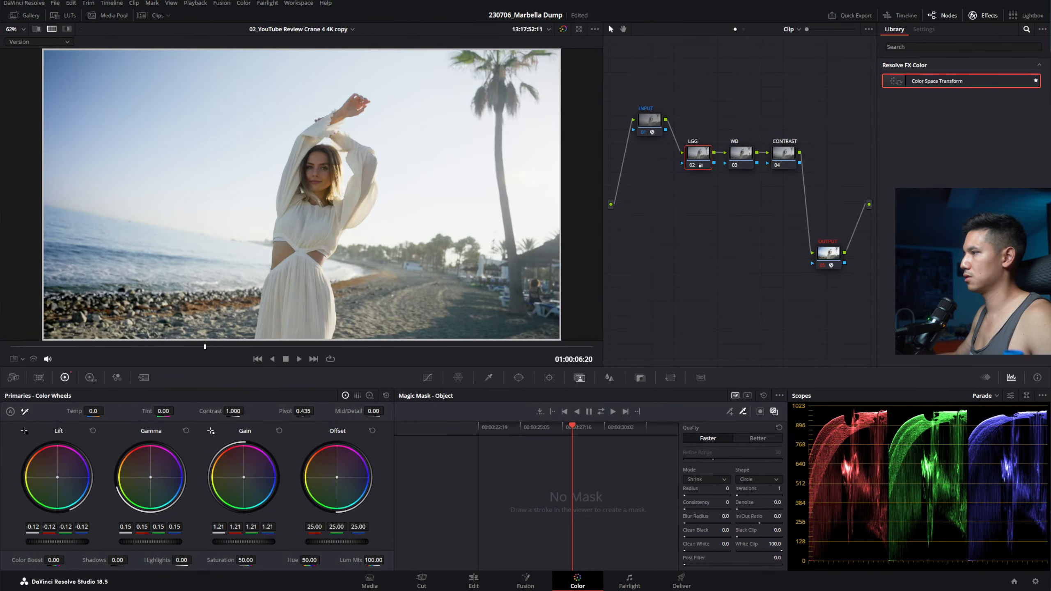
pyautogui.click(370, 395)
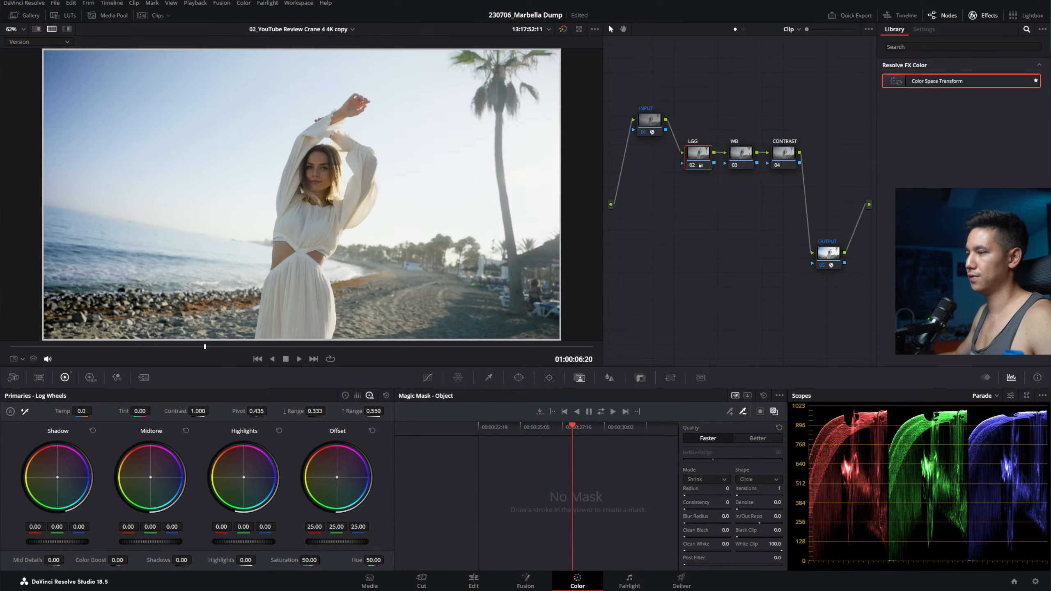
# Step: Lower log Shadow to -0.13, reset Midtone to 0.00, then return to Lift/Gamma/Gain wheels
pyautogui.moveTo(151, 542); pyautogui.dragTo(161, 542)
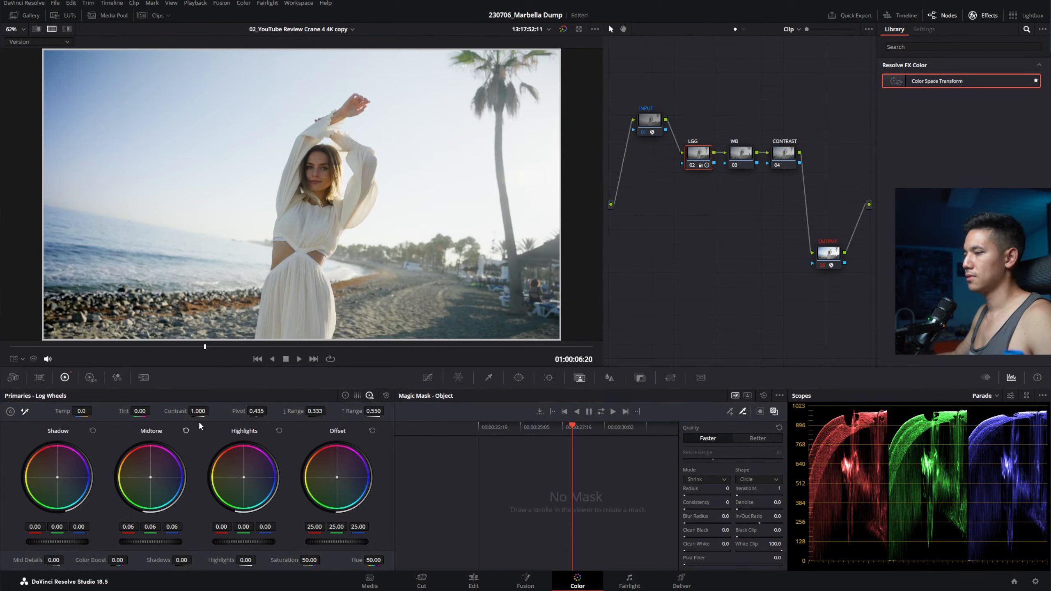
pyautogui.moveTo(71, 542); pyautogui.dragTo(46, 542)
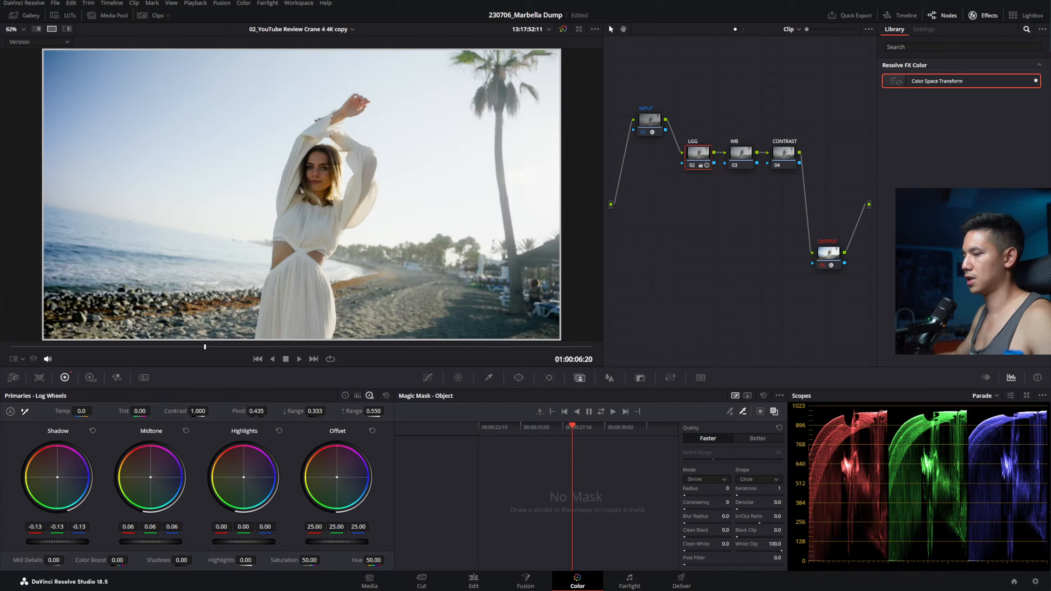
pyautogui.hotkey('ctrl', 'd')
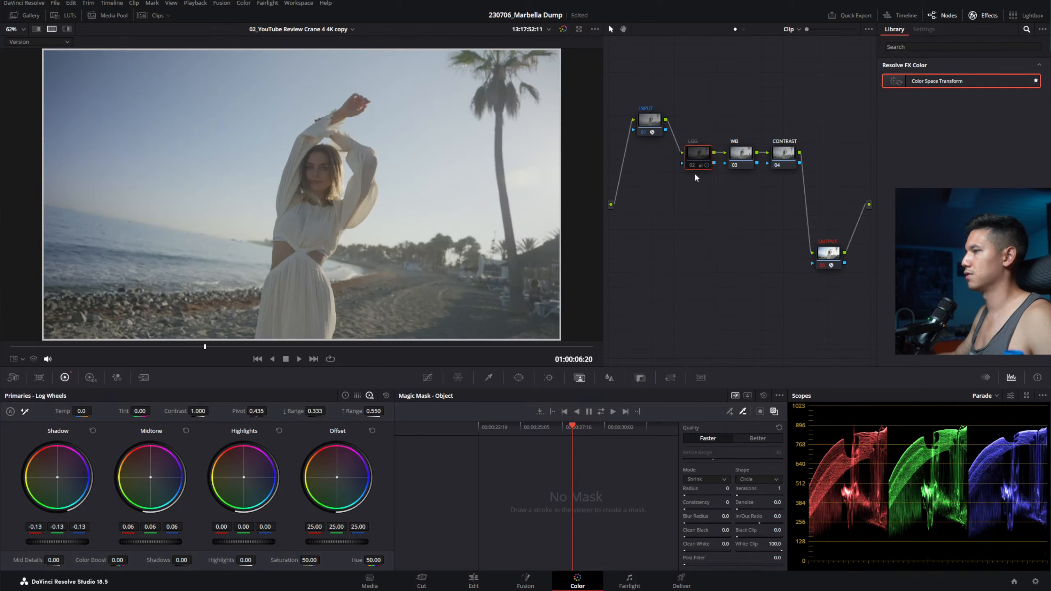
pyautogui.hotkey('ctrl', 'd')
pyautogui.hotkey('ctrl', 'd')
pyautogui.hotkey('ctrl', 'd')
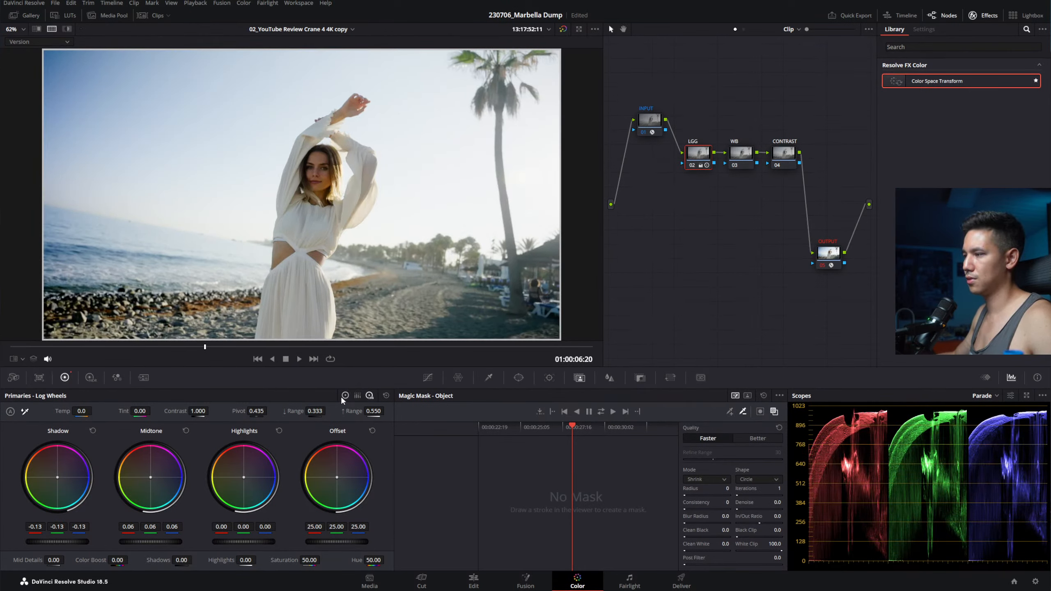
pyautogui.click(186, 431)
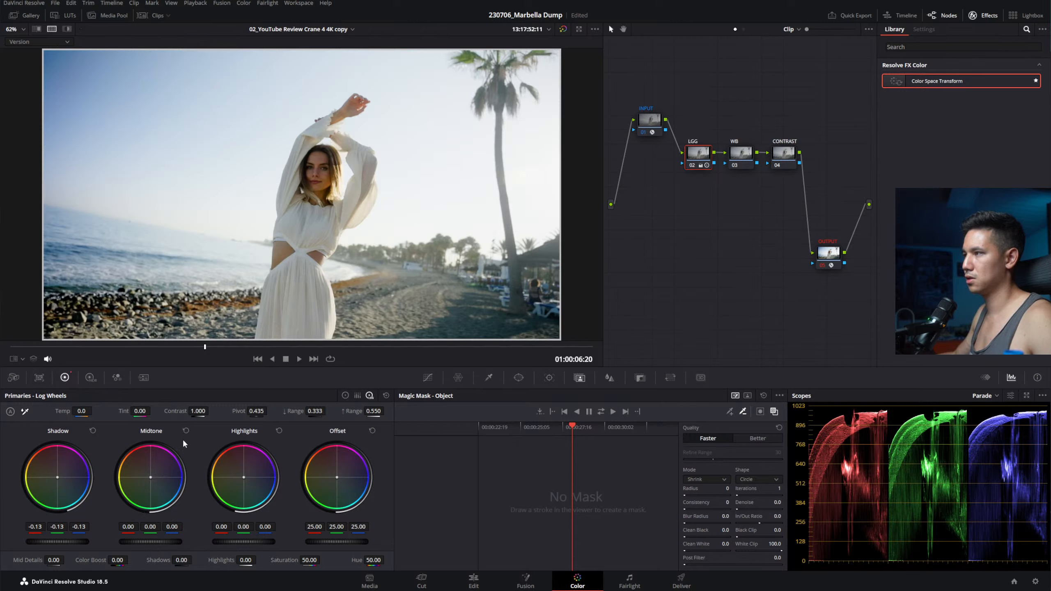
pyautogui.click(346, 395)
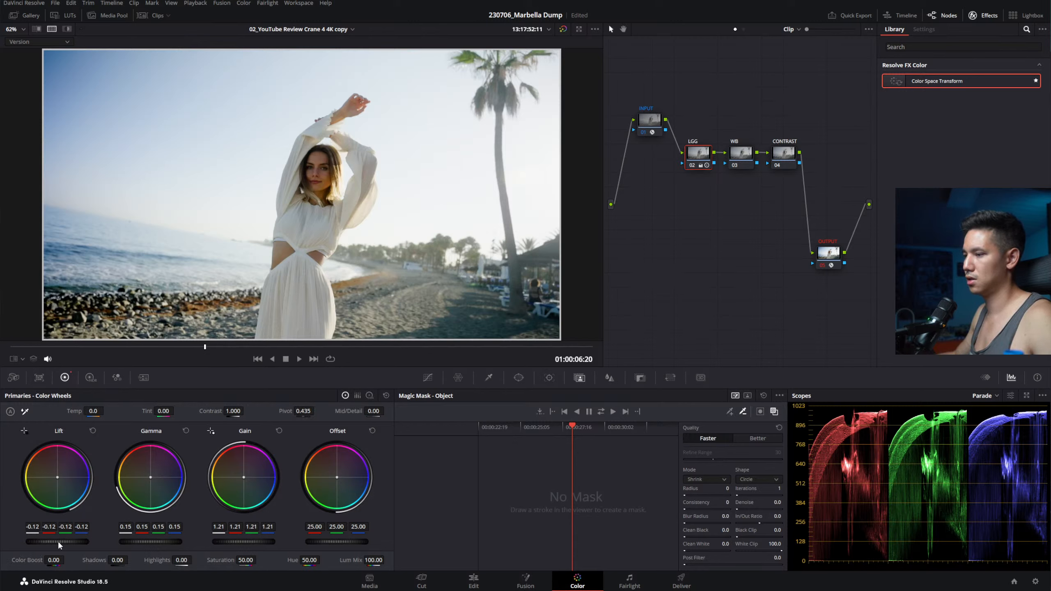
# Step: Set LGG Lift to -0.10 and Gamma 0.13, compare against bypass, then select WB
pyautogui.moveTo(58, 542)
pyautogui.mouseDown()
pyautogui.moveTo(81, 542)
pyautogui.moveTo(60, 542)
pyautogui.mouseUp()
pyautogui.moveTo(150, 542); pyautogui.dragTo(81, 542)
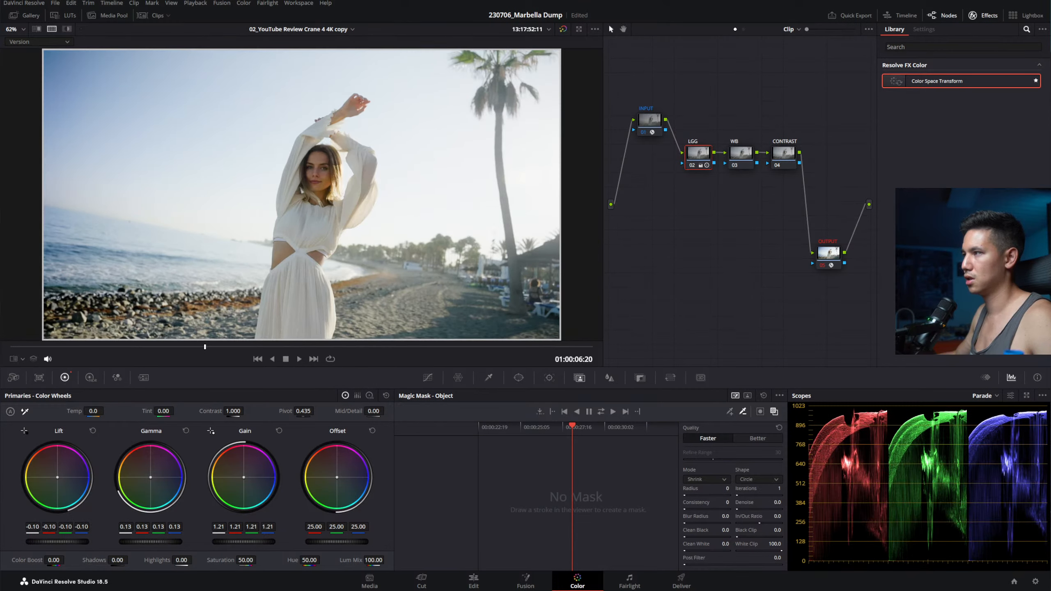
pyautogui.hotkey('shift', 'd')
pyautogui.hotkey('shift', 'd')
pyautogui.hotkey('shift', 'd')
pyautogui.hotkey('shift', 'd')
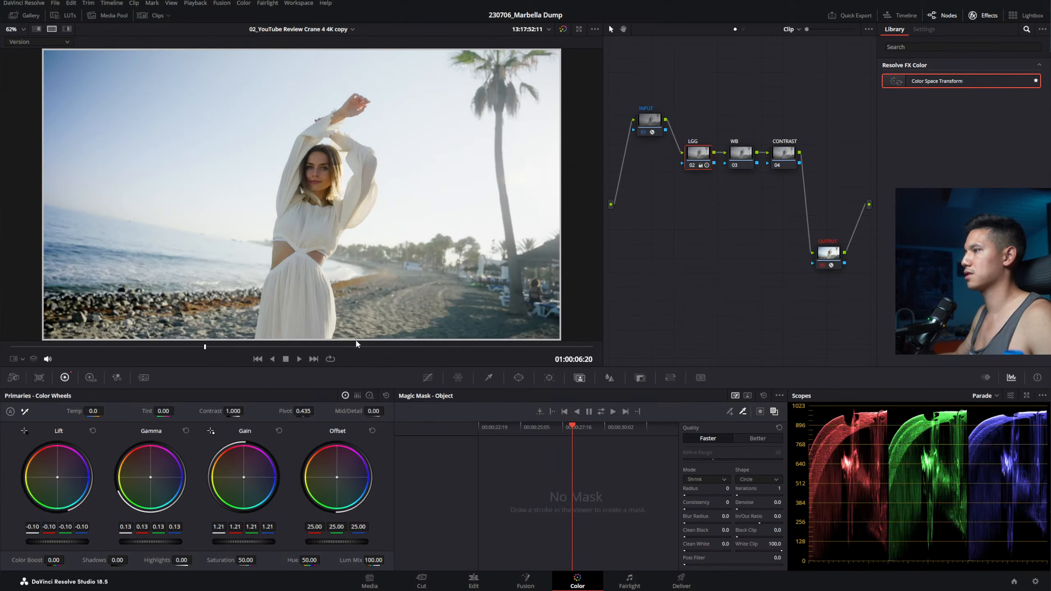
pyautogui.hotkey('shift', 'd')
pyautogui.hotkey('shift', 'd')
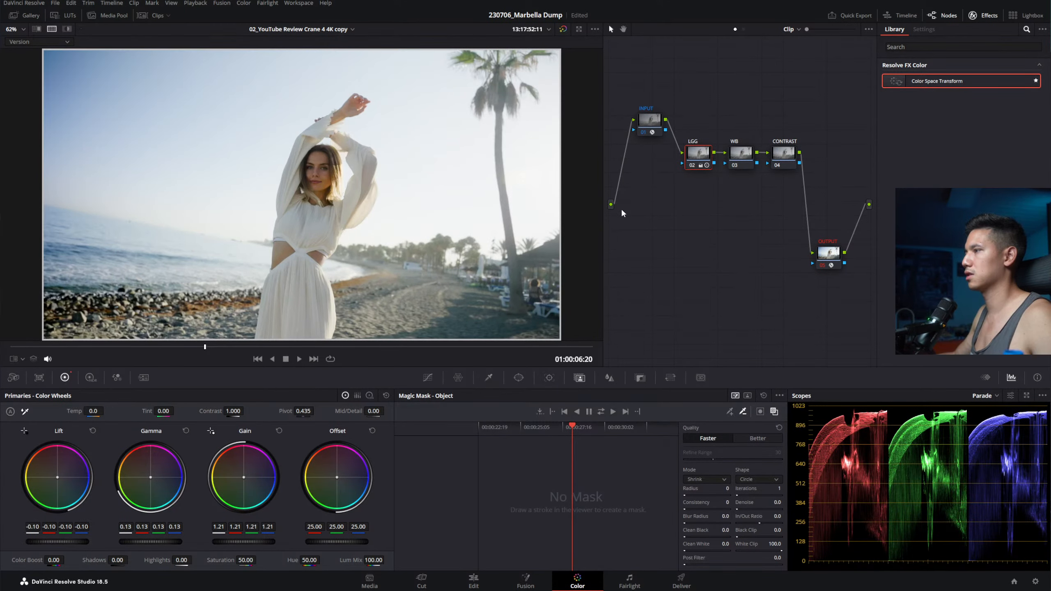
pyautogui.click(739, 154)
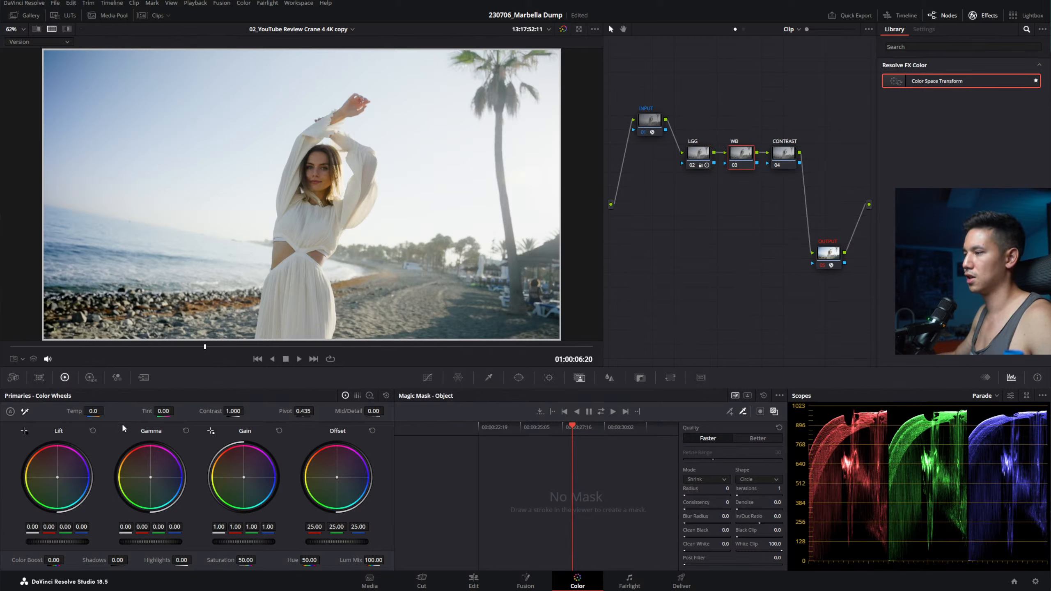
# Step: Drag the WB node's Temp value up to 100 in the Primaries wheels to warm the clip
pyautogui.moveTo(93, 411); pyautogui.dragTo(162, 402)
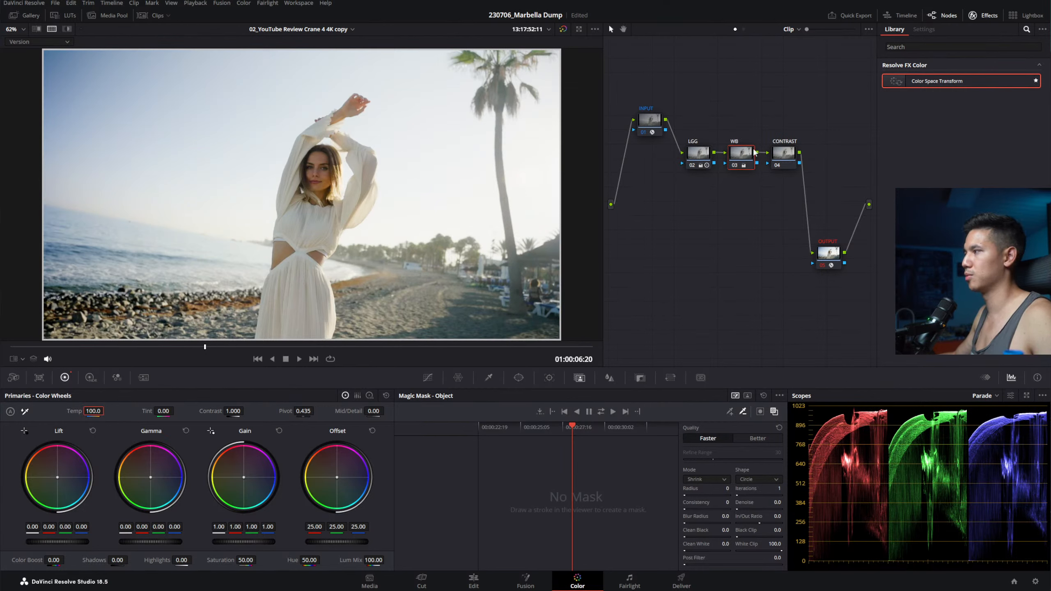
pyautogui.click(784, 153)
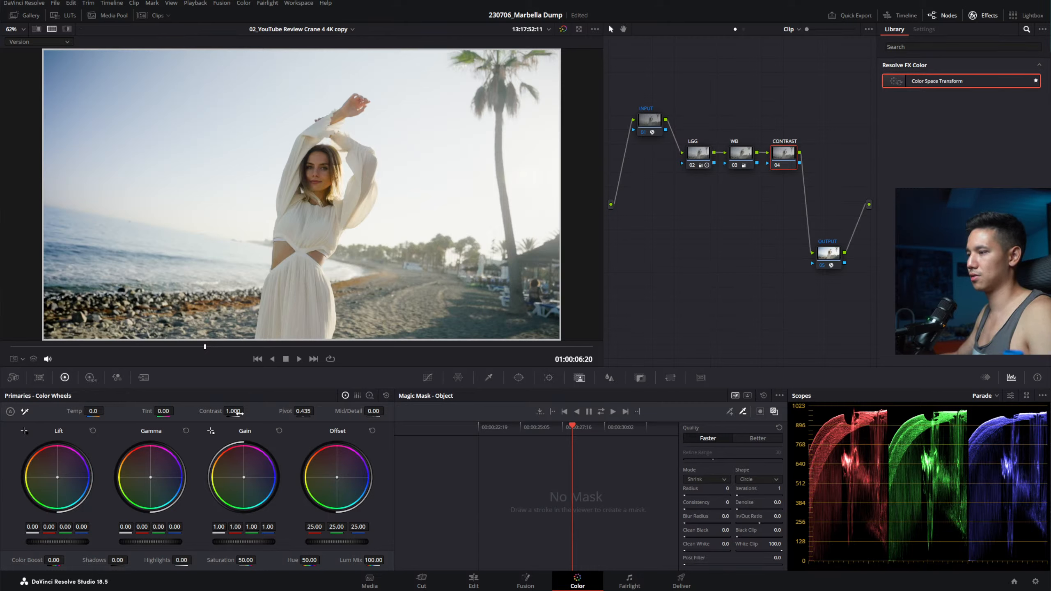
# Step: Try stronger contrast in the HDR wheels and the Primaries, ending near 1.3
pyautogui.click(90, 381)
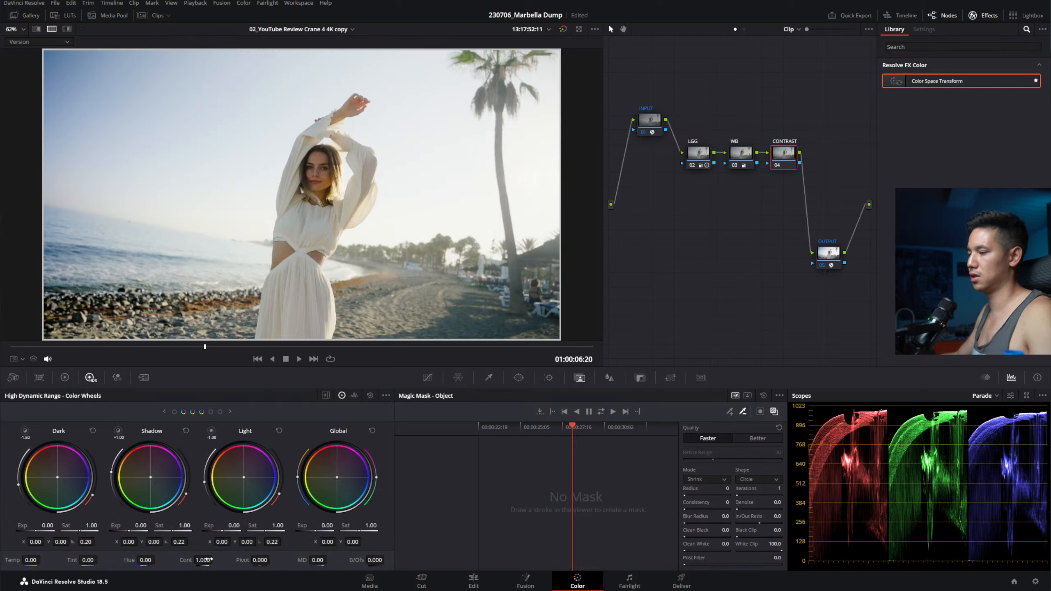
pyautogui.moveTo(208, 559); pyautogui.dragTo(215, 560)
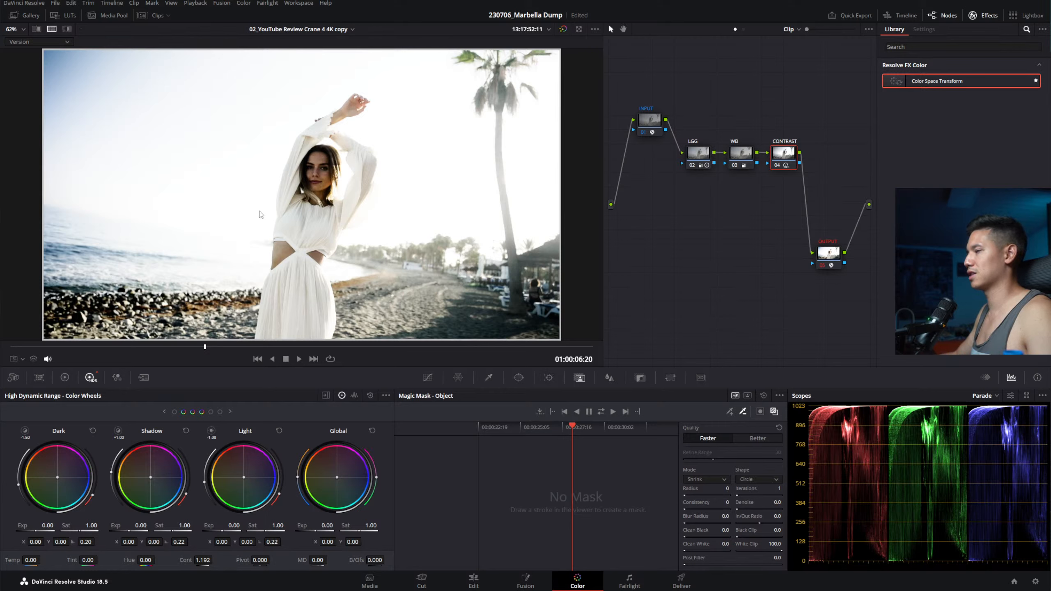
pyautogui.doubleClick(203, 560)
pyautogui.click(65, 378)
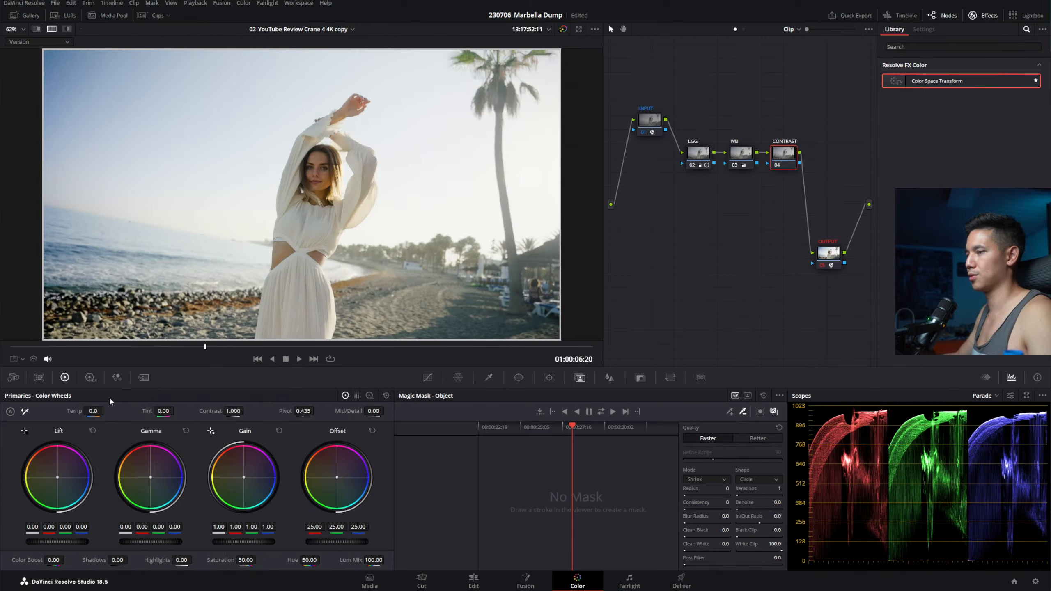
pyautogui.moveTo(242, 412); pyautogui.dragTo(246, 411)
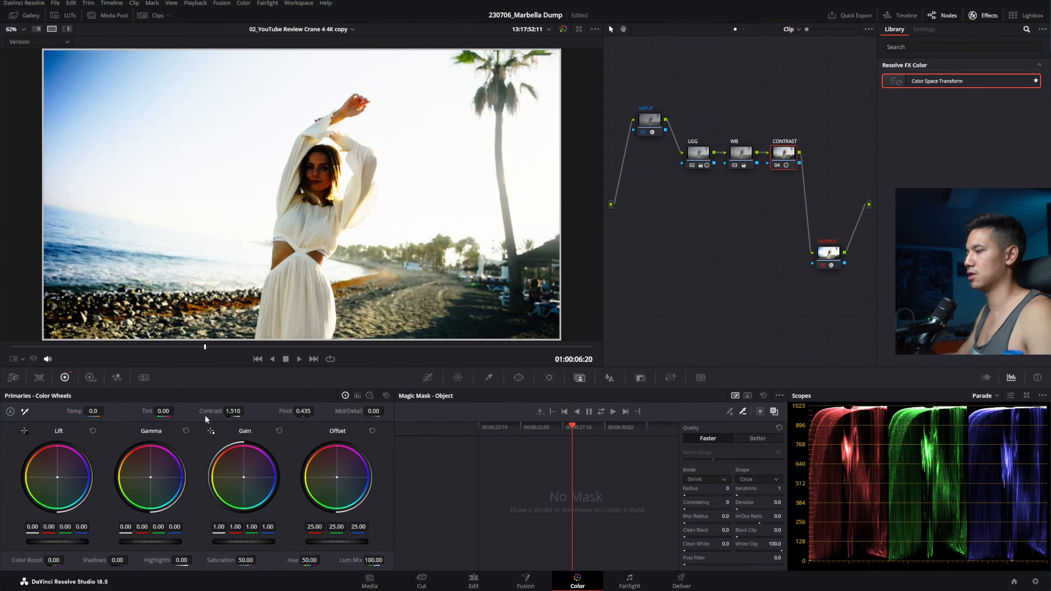
pyautogui.doubleClick(236, 412)
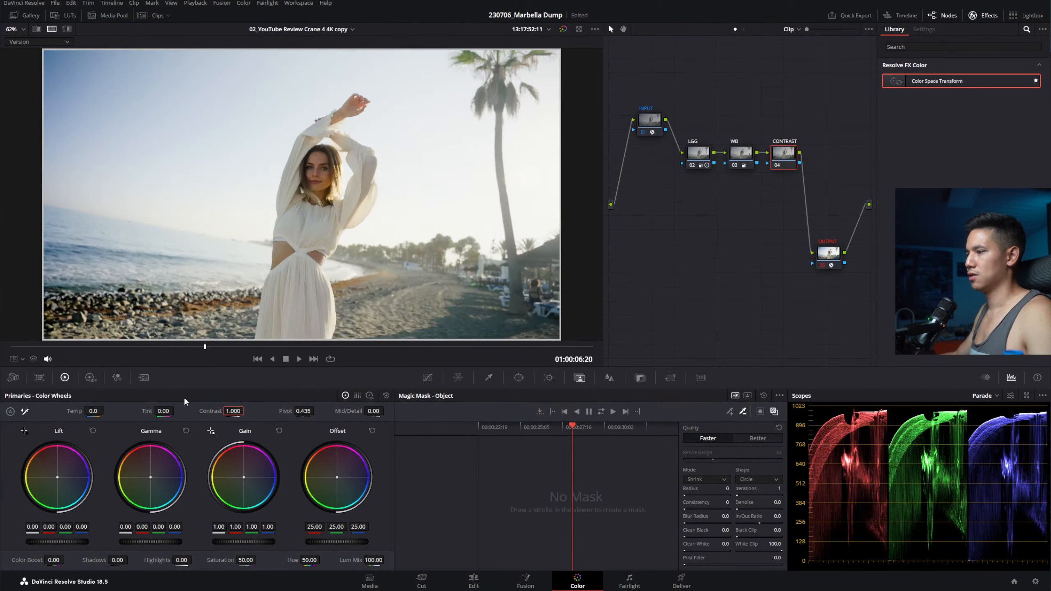
pyautogui.moveTo(238, 409); pyautogui.dragTo(246, 410)
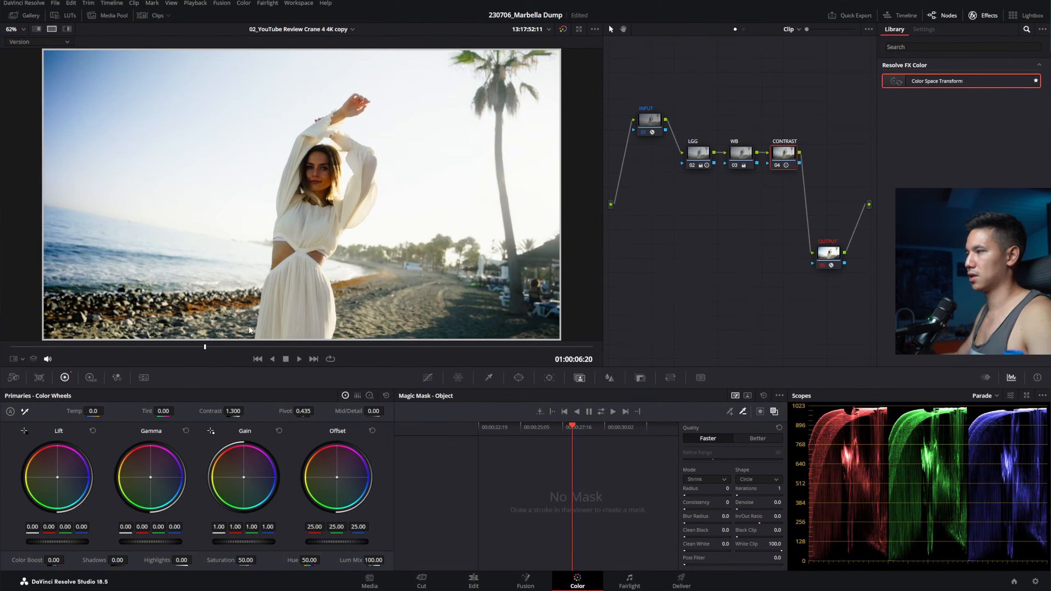
# Step: Set the CONTRAST node to Lighten, reset its grade, then raise Contrast to about 1.1
pyautogui.rightClick(782, 154)
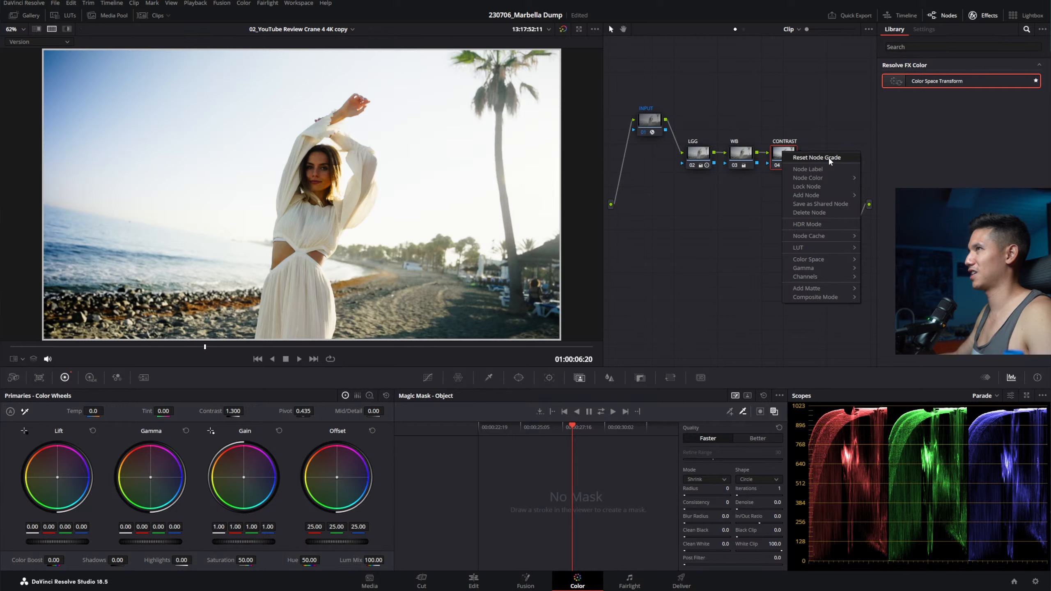
pyautogui.click(829, 158)
pyautogui.rightClick(785, 153)
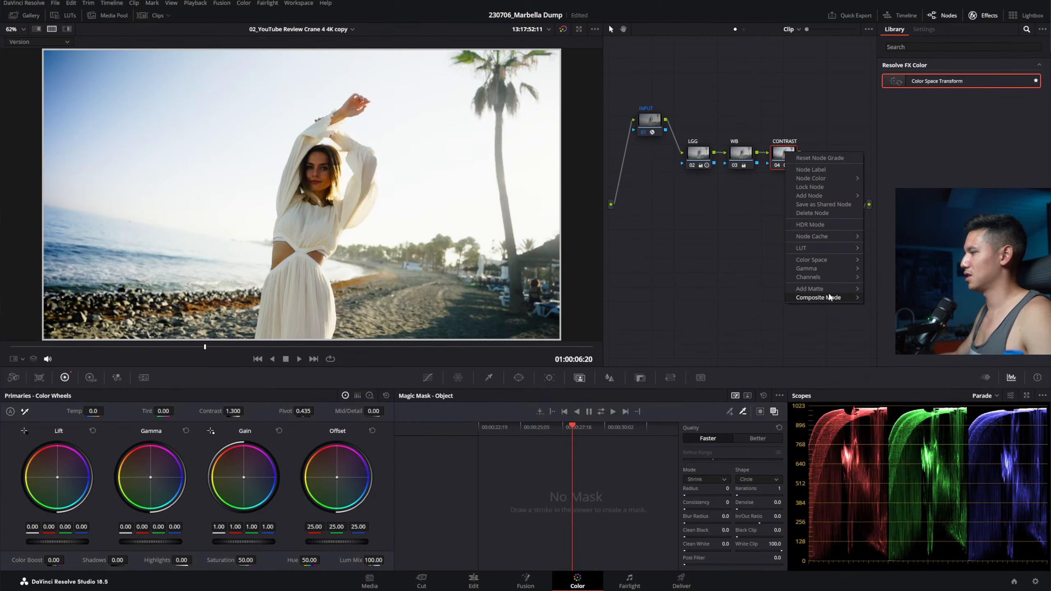
pyautogui.moveTo(829, 297)
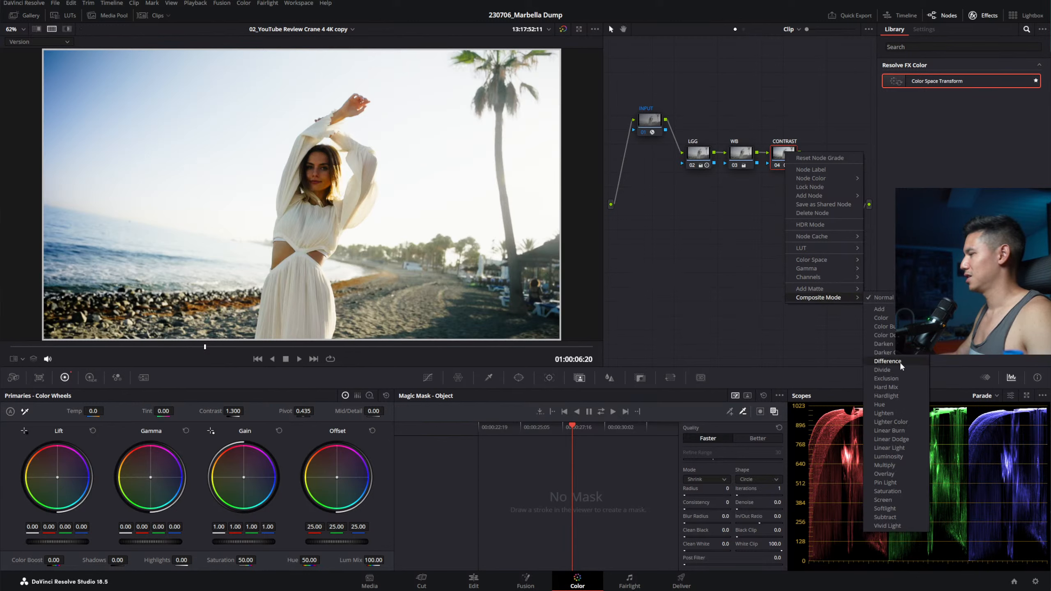
pyautogui.click(892, 414)
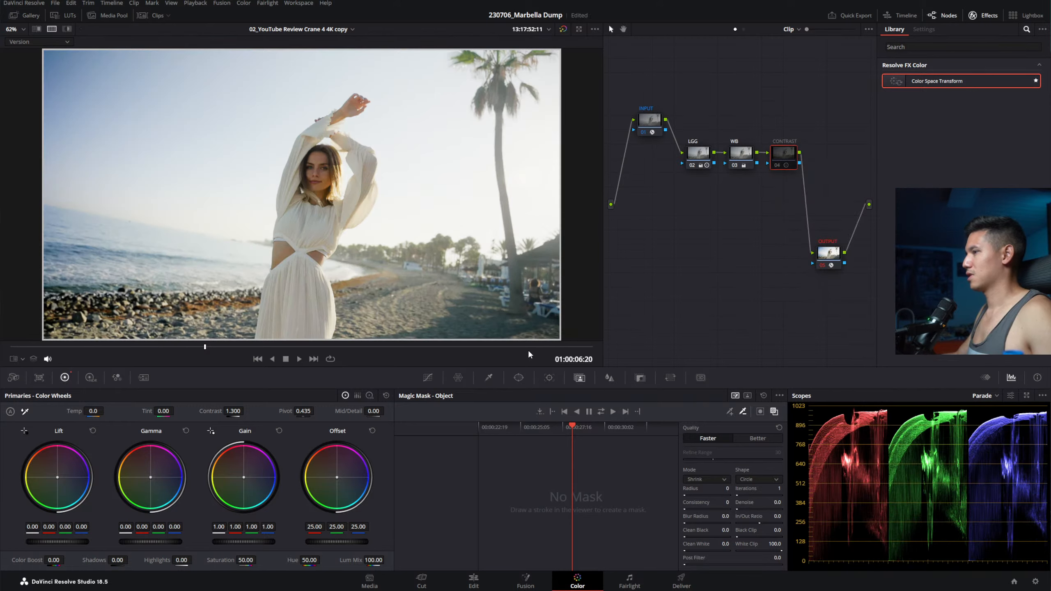
pyautogui.rightClick(796, 155)
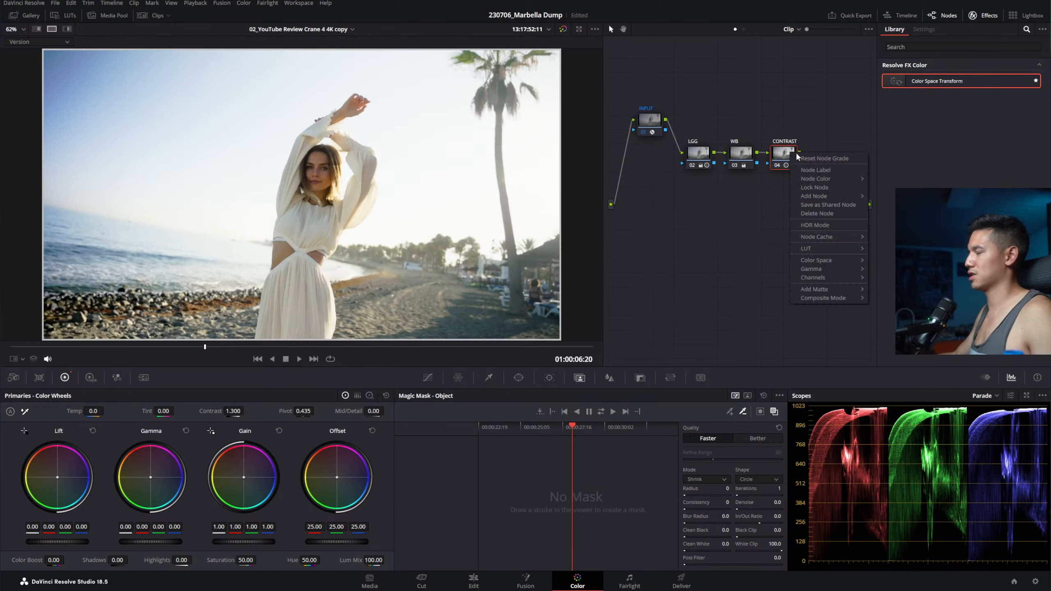
pyautogui.click(801, 158)
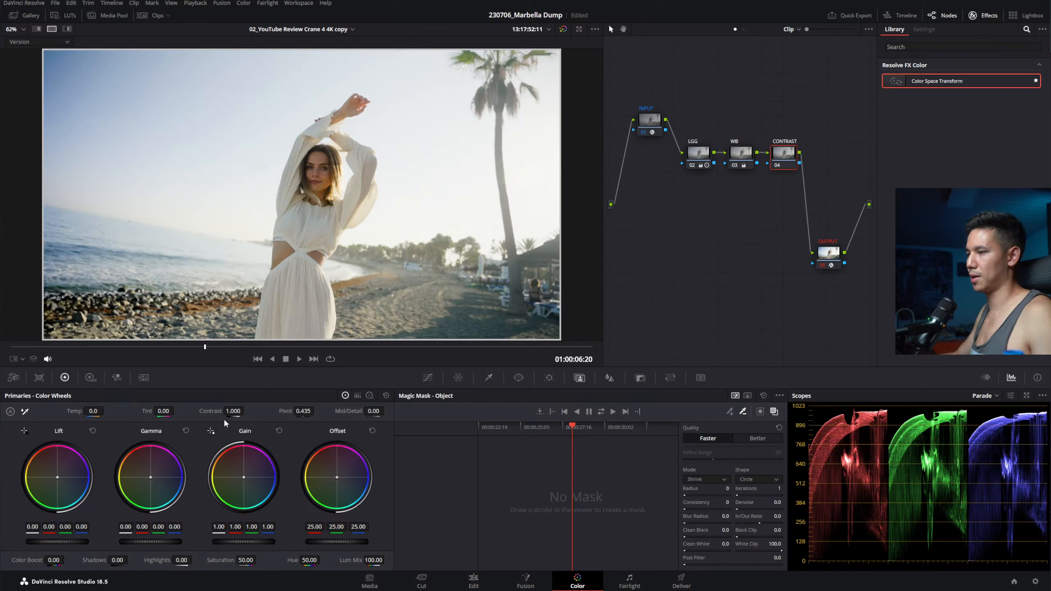
pyautogui.moveTo(235, 410); pyautogui.dragTo(245, 411)
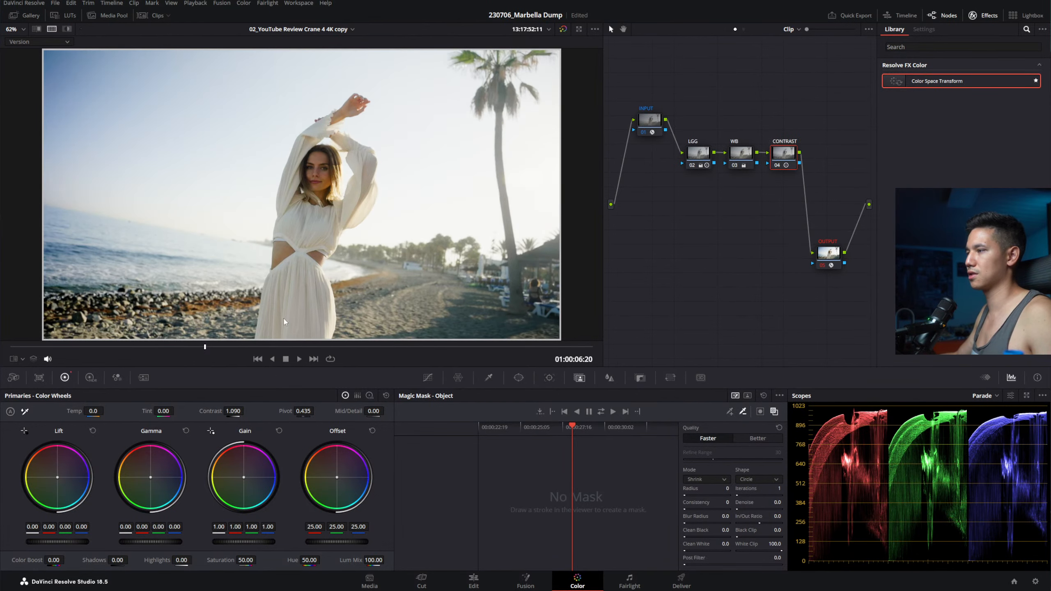
# Step: Toggle the CONTRAST node off and back on to compare, keeping Contrast at 1.090
pyautogui.hotkey('ctrl', 'd')
pyautogui.hotkey('ctrl', 'd')
pyautogui.hotkey('ctrl', 's')
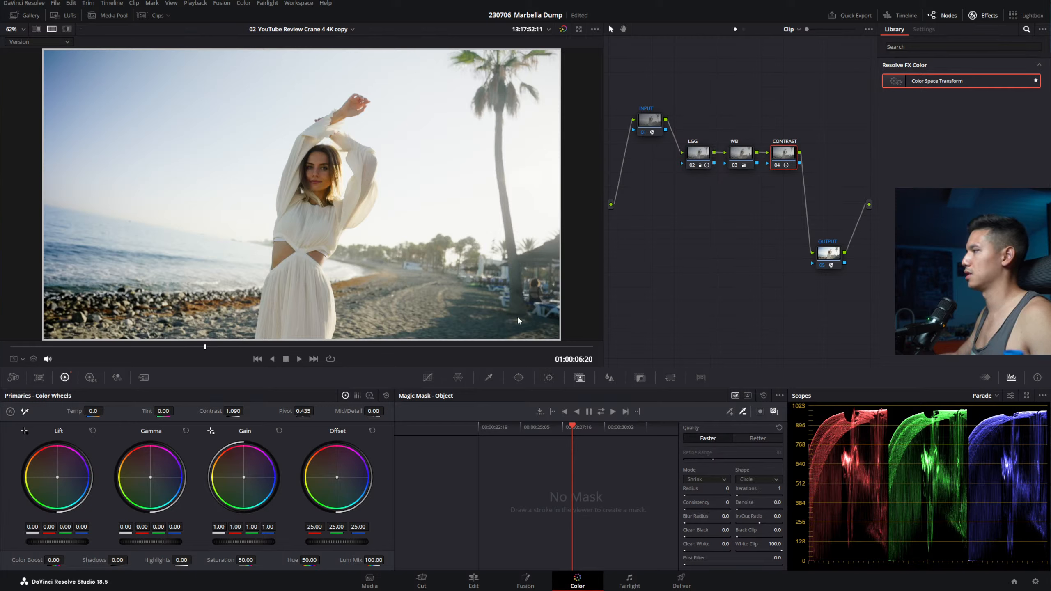
pyautogui.click(698, 153)
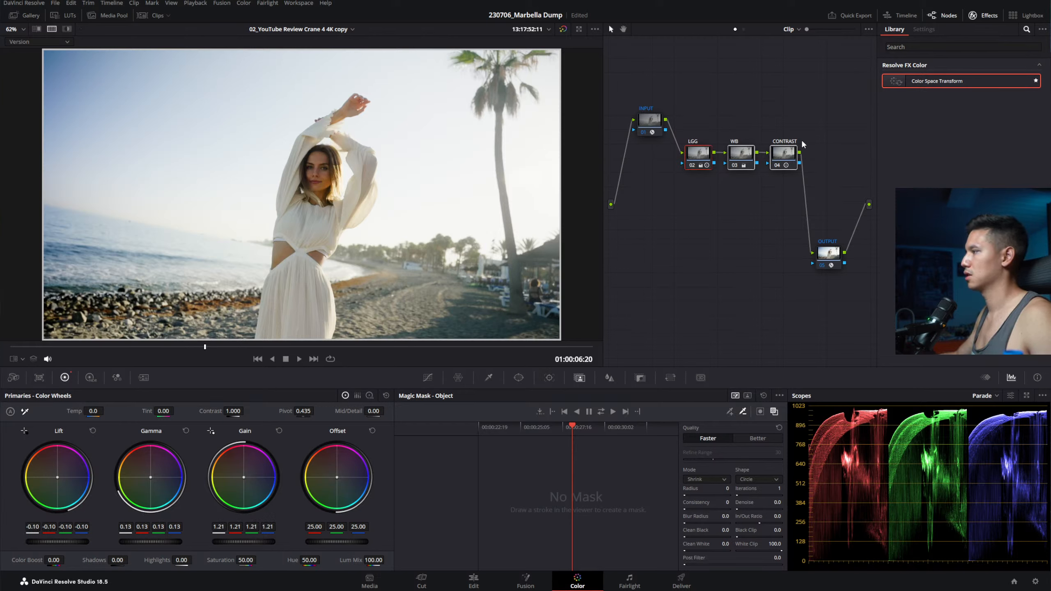
pyautogui.hotkey('ctrl', 'd')
pyautogui.hotkey('ctrl', 'd')
pyautogui.hotkey('ctrl', 'd')
pyautogui.hotkey('ctrl', 'd')
pyautogui.hotkey('ctrl', 'd')
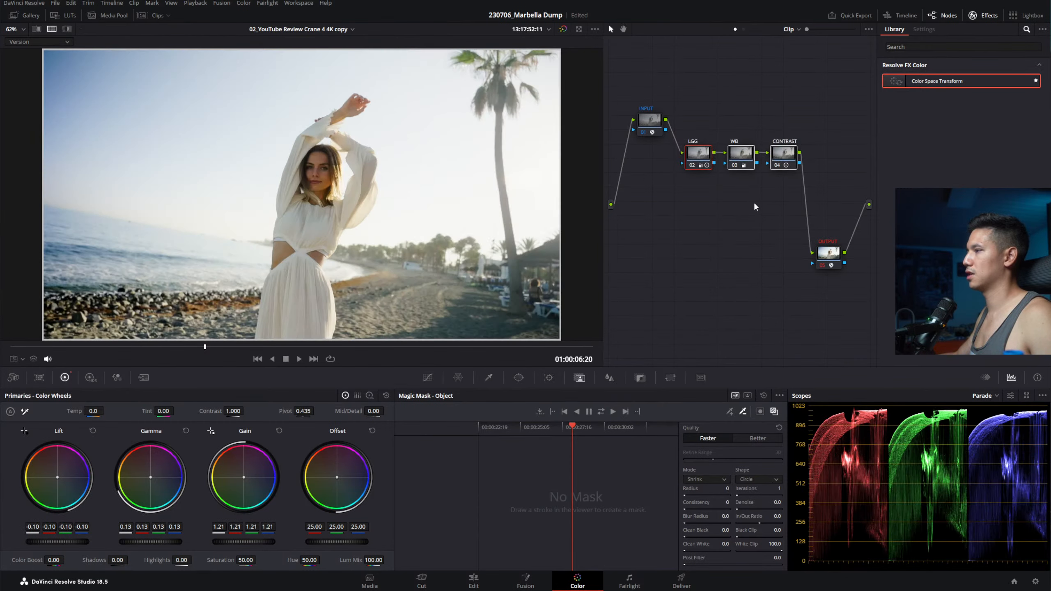
pyautogui.hotkey('ctrl', 'd')
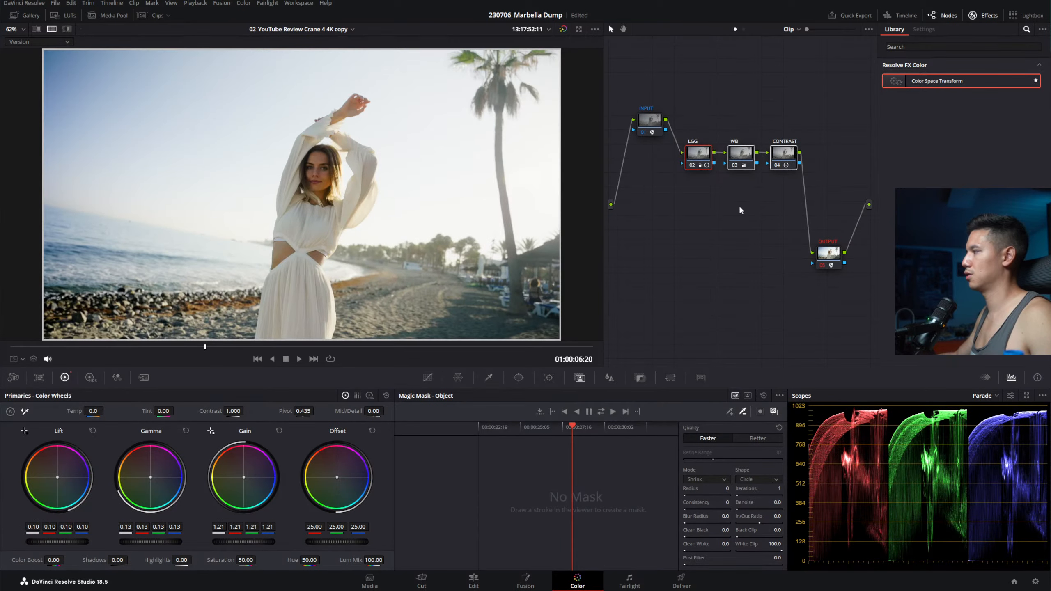
pyautogui.hotkey('ctrl', 'd')
pyautogui.click(725, 203)
pyautogui.hotkey('ctrl', 'd')
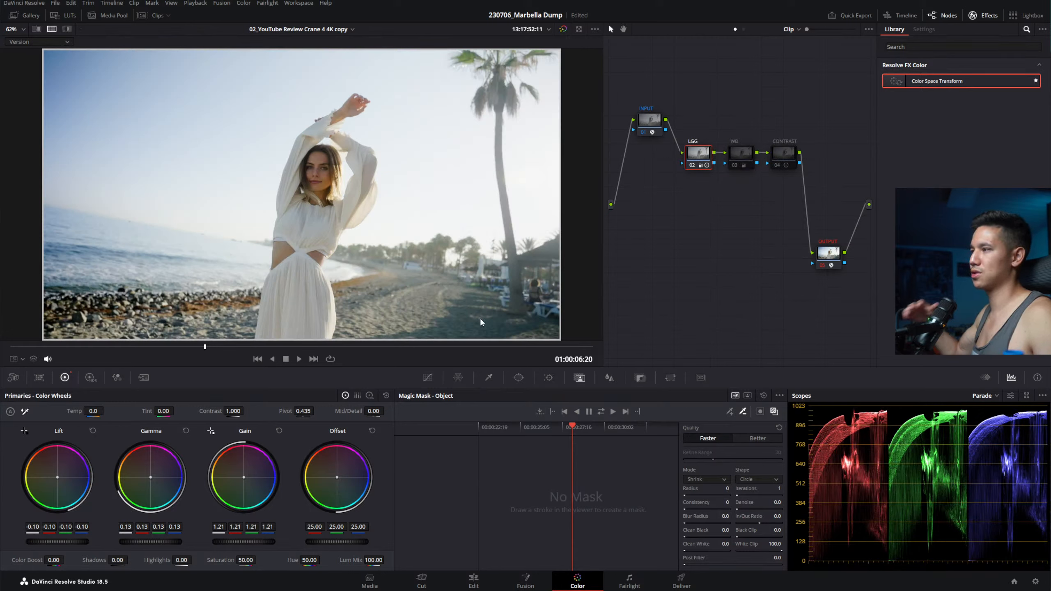
pyautogui.hotkey('ctrl', 'd')
pyautogui.hotkey('ctrl', 'd')
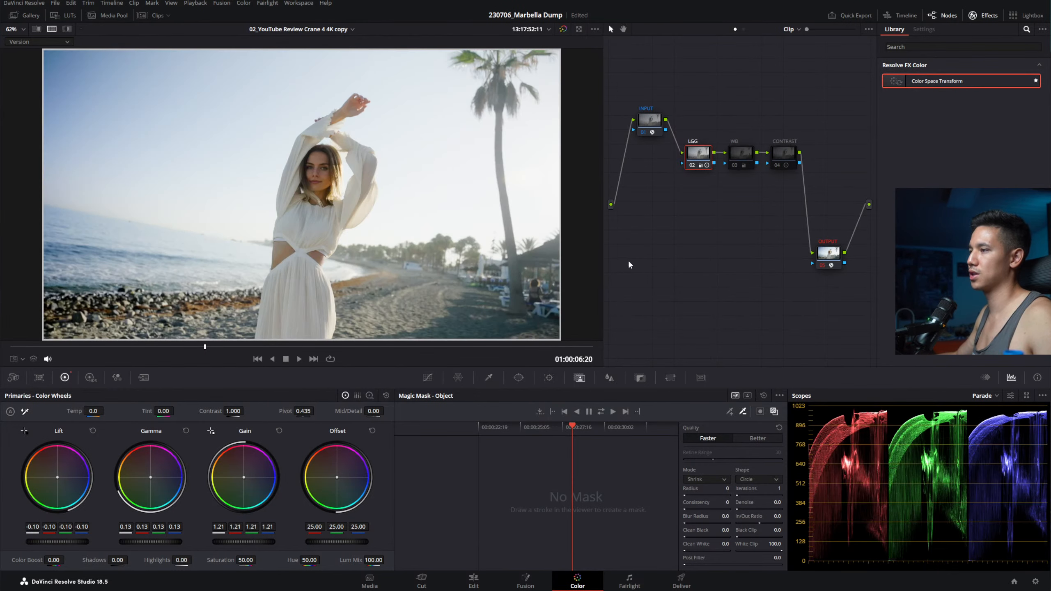
pyautogui.click(744, 157)
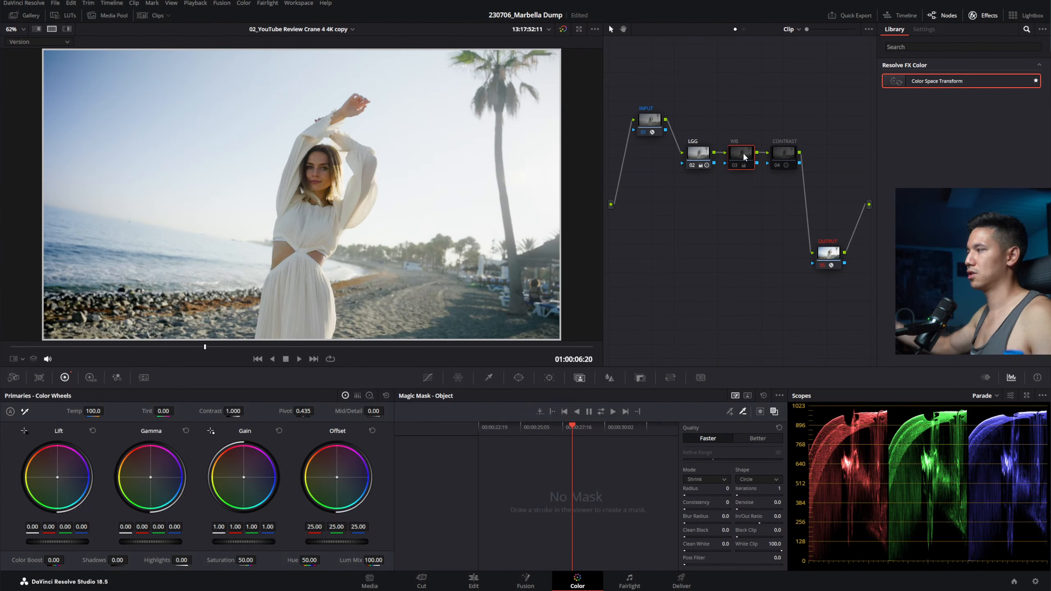
pyautogui.hotkey('ctrl', 'd')
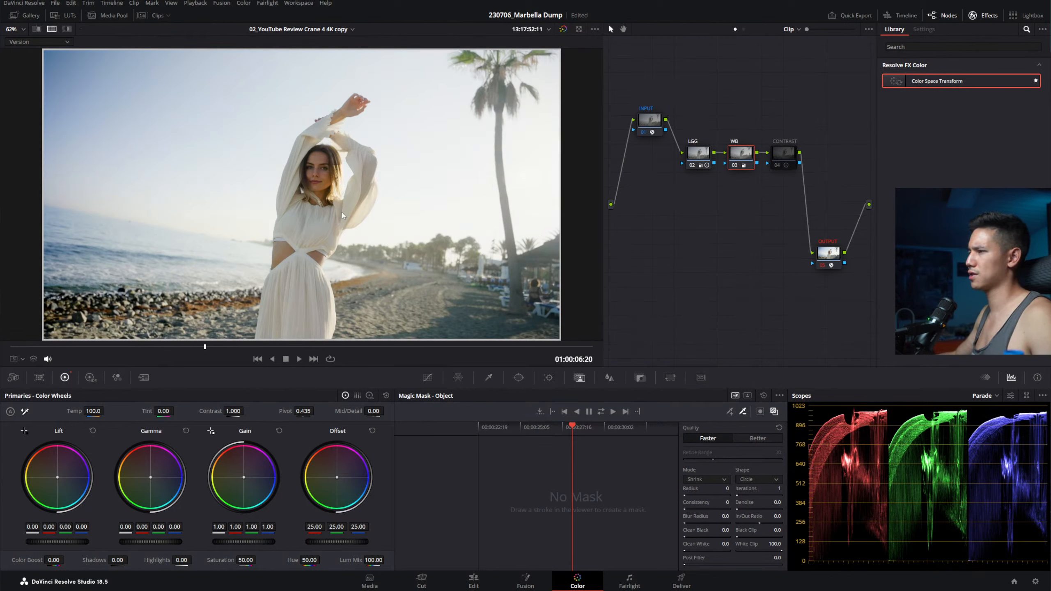
pyautogui.click(790, 157)
pyautogui.hotkey('ctrl', 'd')
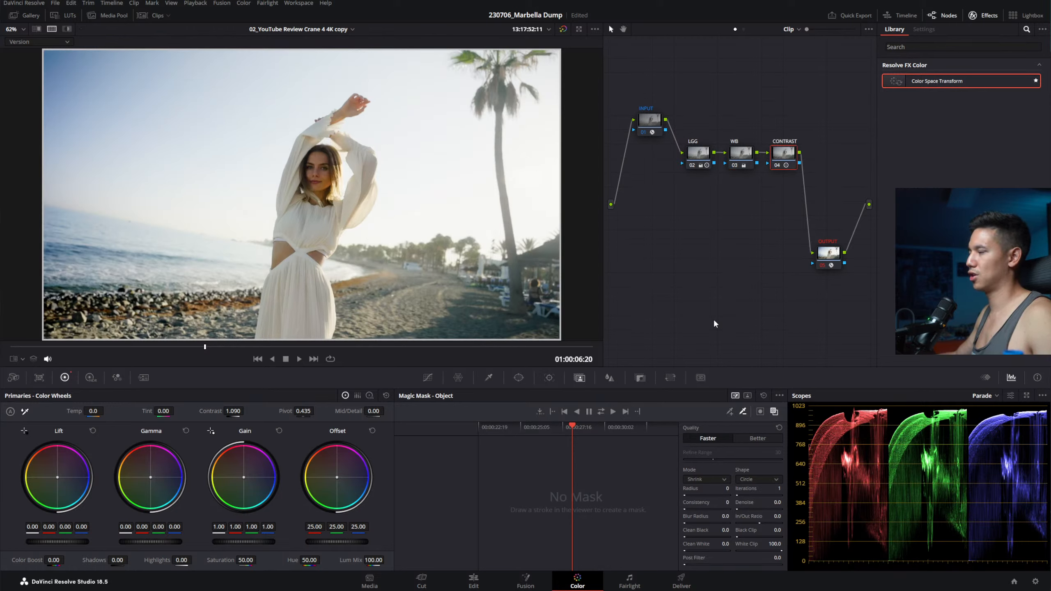
pyautogui.hotkey('ctrl', 'f')
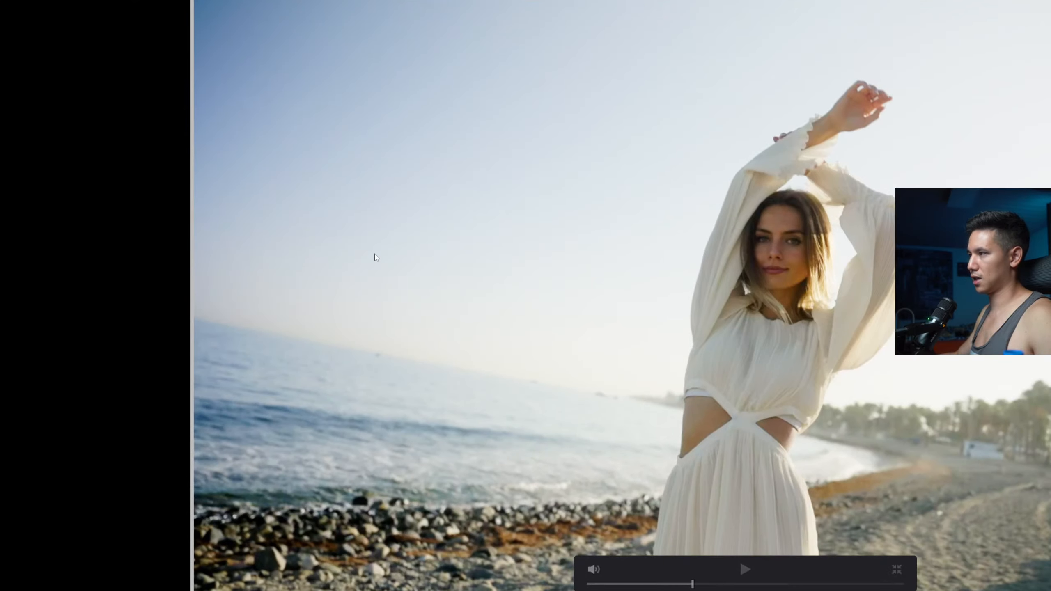
pyautogui.press('Escape')
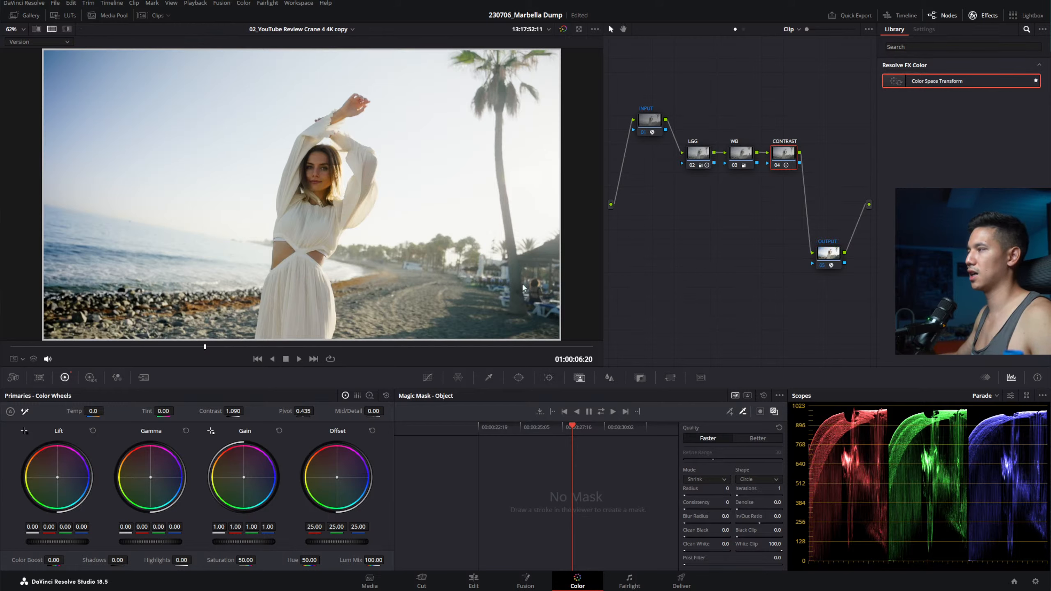
# Step: Add serial nodes 06 and 07 after node 05 with Alt+S, then select node 05
pyautogui.click(809, 243)
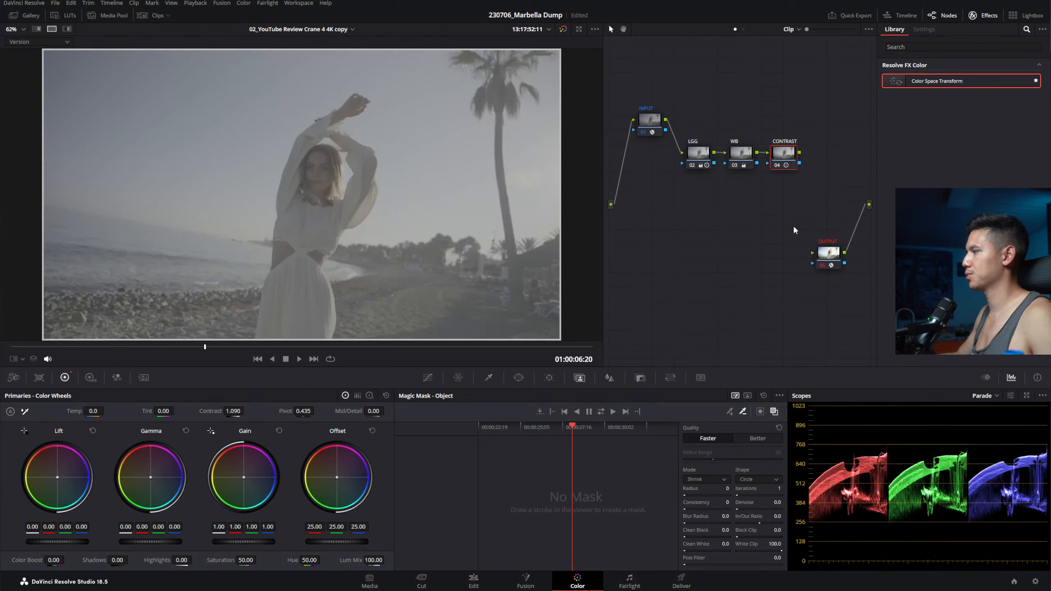
pyautogui.hotkey('ctrl', 'z')
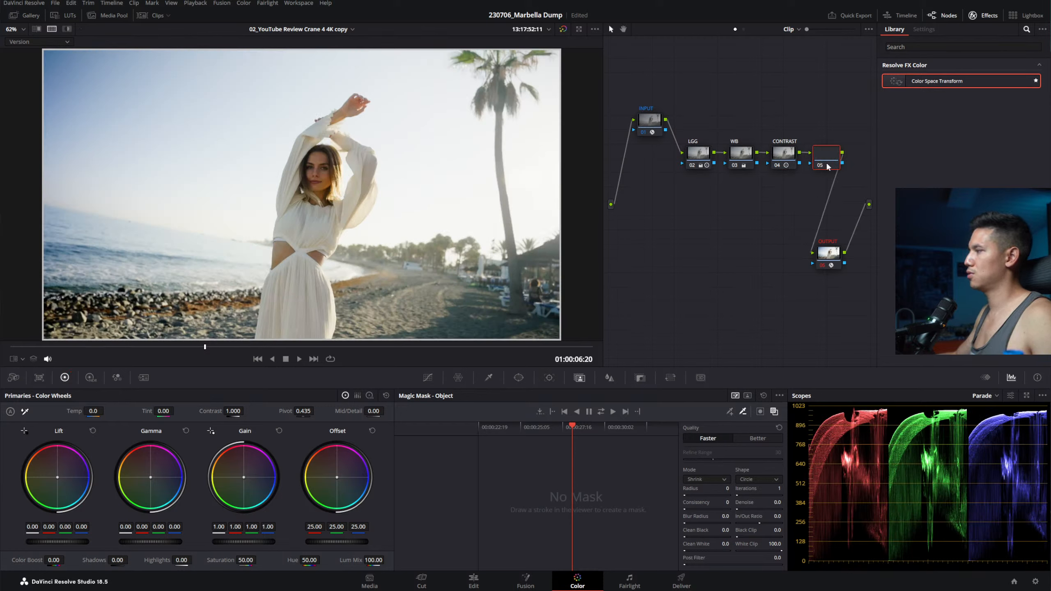
pyautogui.hotkey('alt', 's')
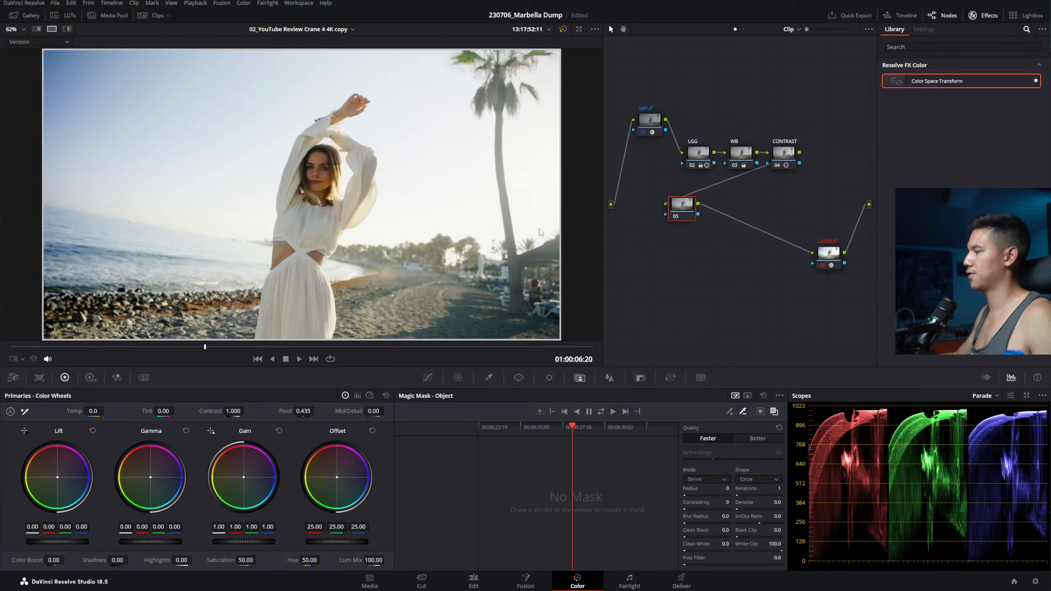
pyautogui.hotkey('alt', 's')
pyautogui.hotkey('alt', 's')
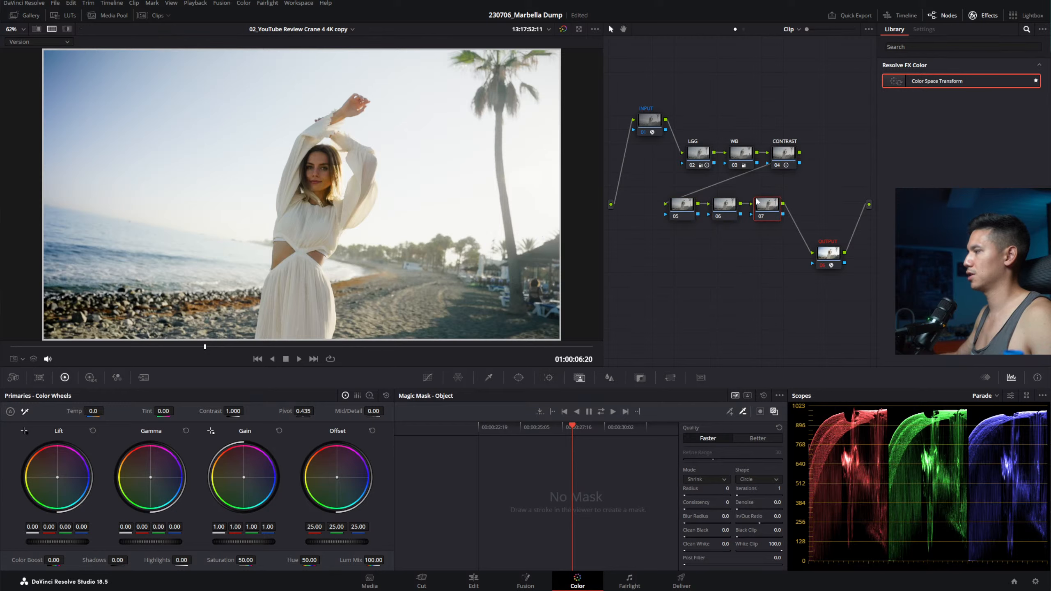
pyautogui.click(671, 215)
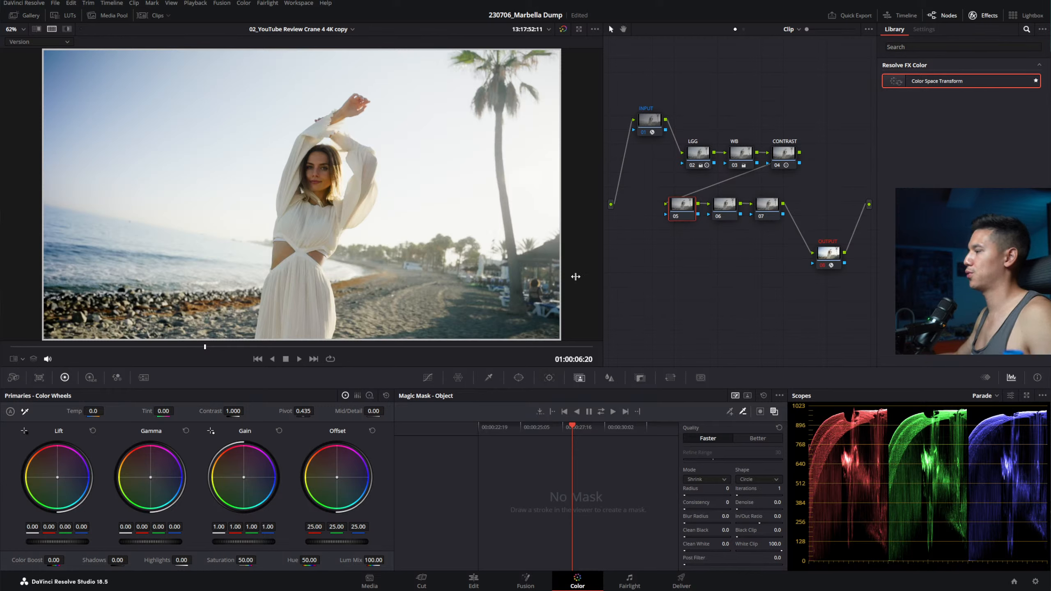
# Step: Add points to node 05's Y curve to lift deep shadows, shadows and midtones, and lower the white endpoint
pyautogui.click(428, 378)
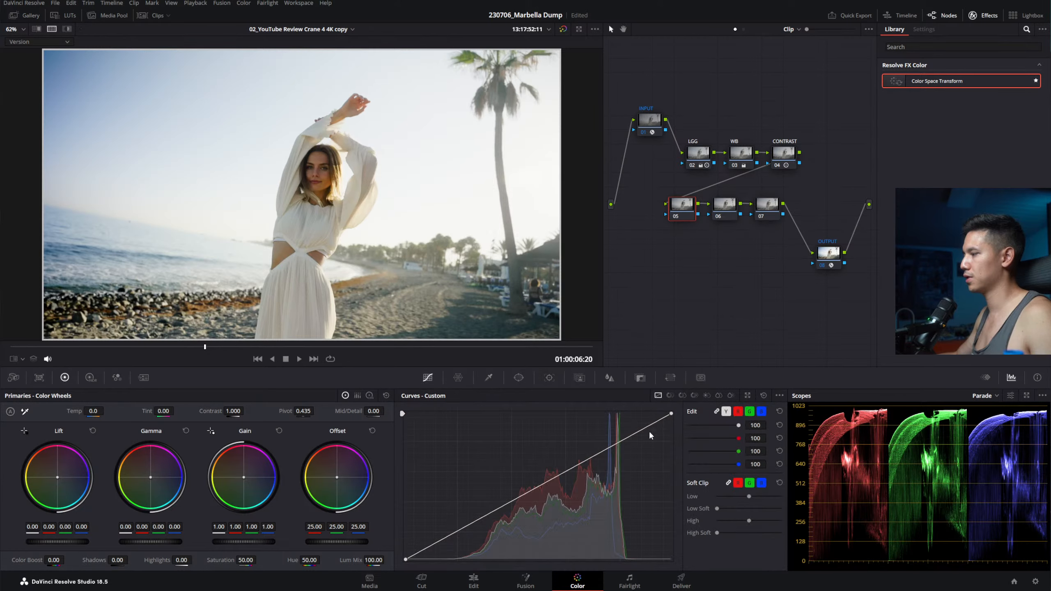
pyautogui.click(614, 441)
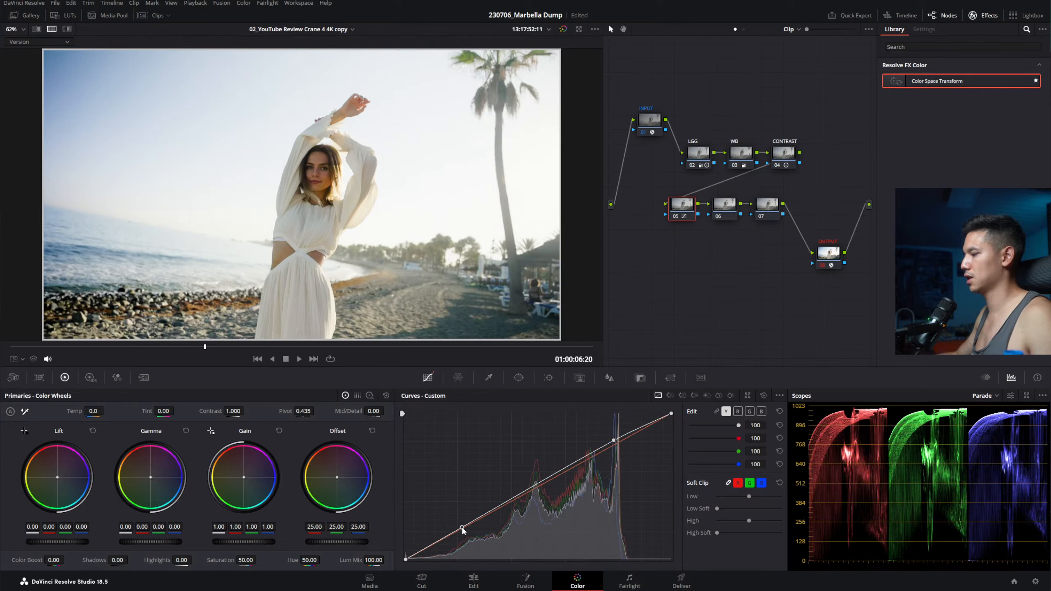
pyautogui.click(448, 535)
pyautogui.moveTo(449, 534); pyautogui.dragTo(454, 534)
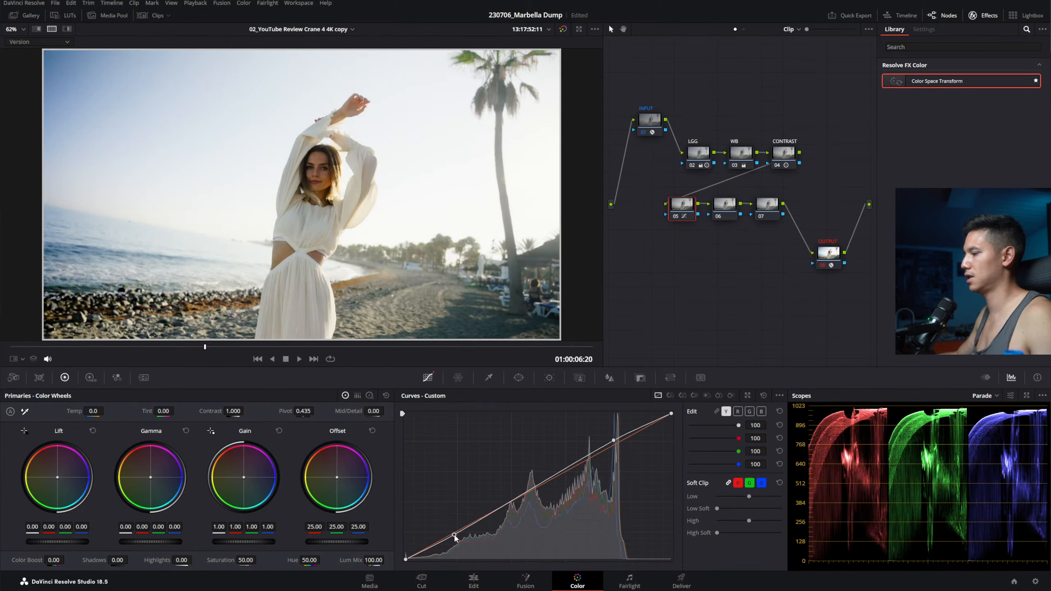
pyautogui.moveTo(532, 489); pyautogui.dragTo(536, 487)
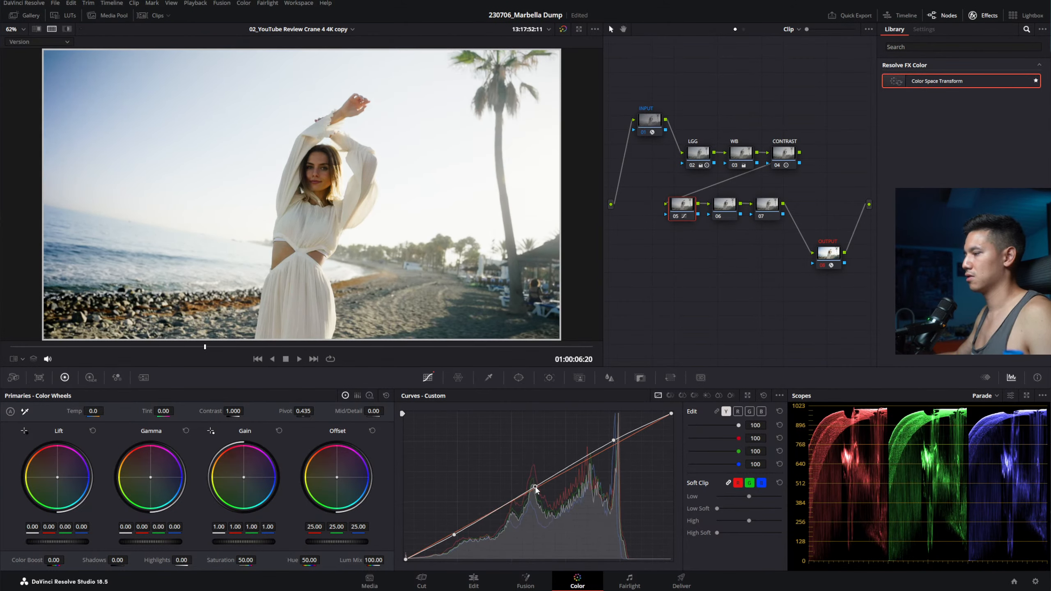
pyautogui.moveTo(455, 533); pyautogui.dragTo(461, 528)
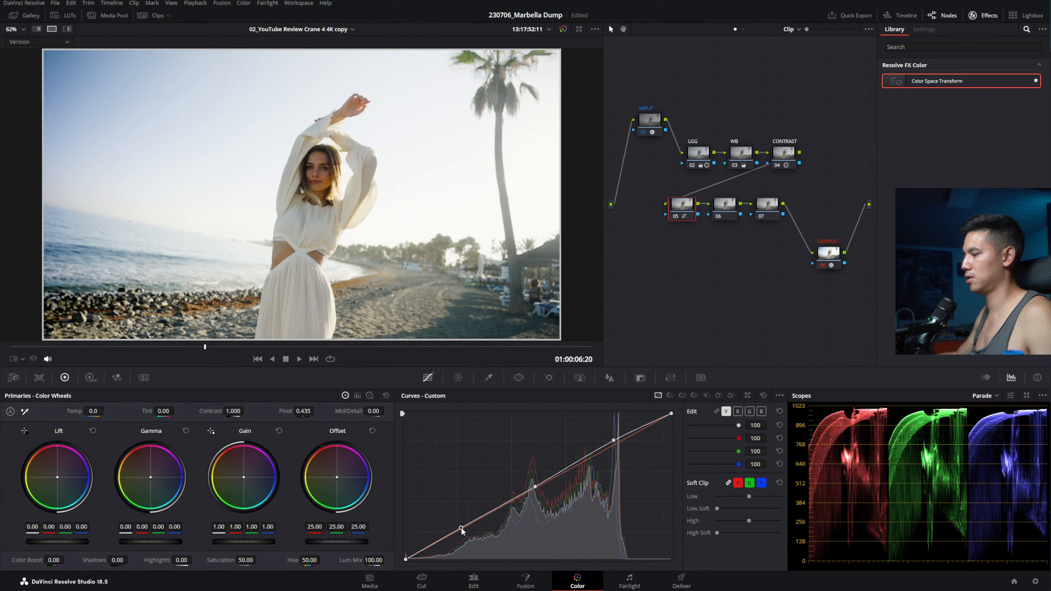
pyautogui.moveTo(534, 487); pyautogui.dragTo(534, 487)
pyautogui.click(429, 547)
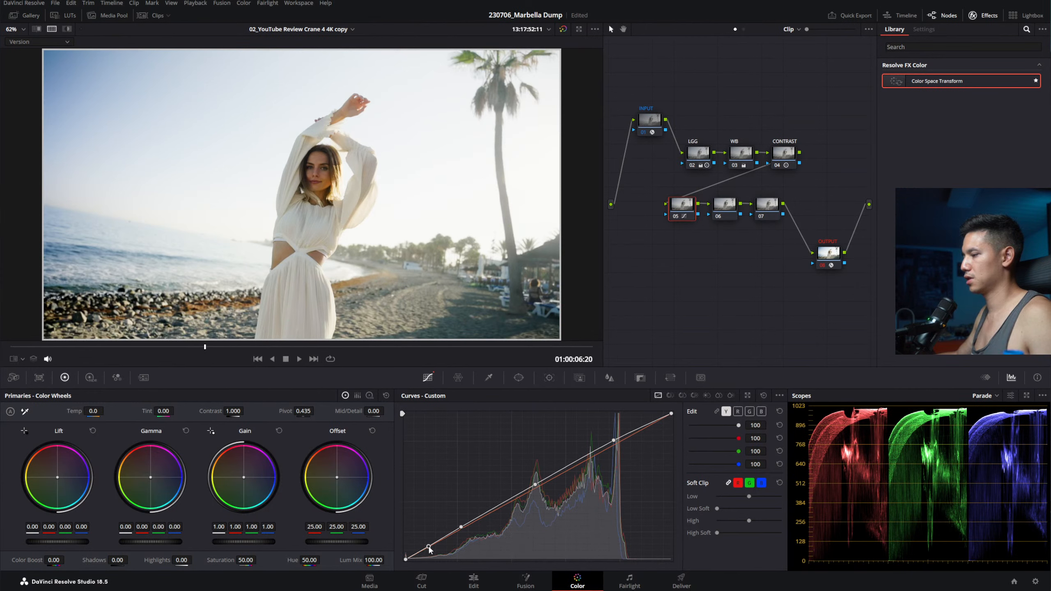
pyautogui.moveTo(433, 549); pyautogui.dragTo(433, 545)
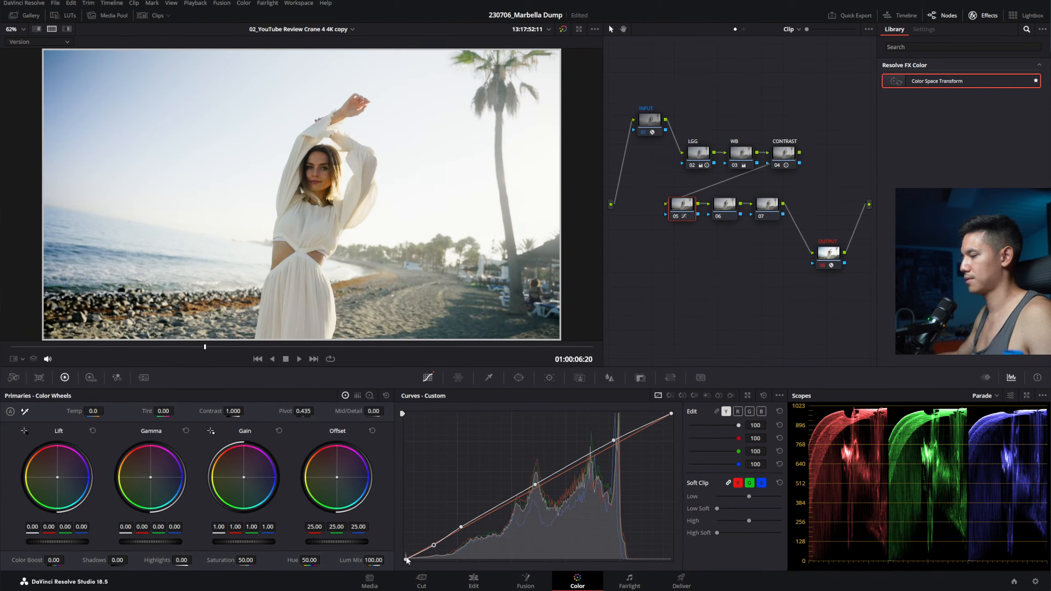
pyautogui.moveTo(671, 414); pyautogui.dragTo(674, 417)
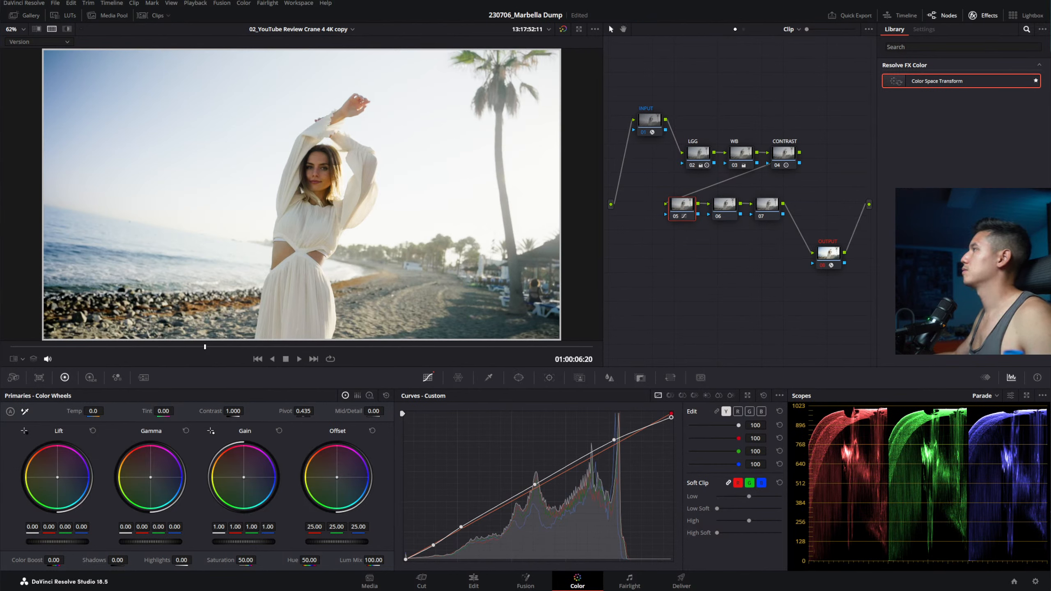
# Step: Save the project and drag the Opera window down over the Resolve workspace
pyautogui.hotkey('ctrl', 's')
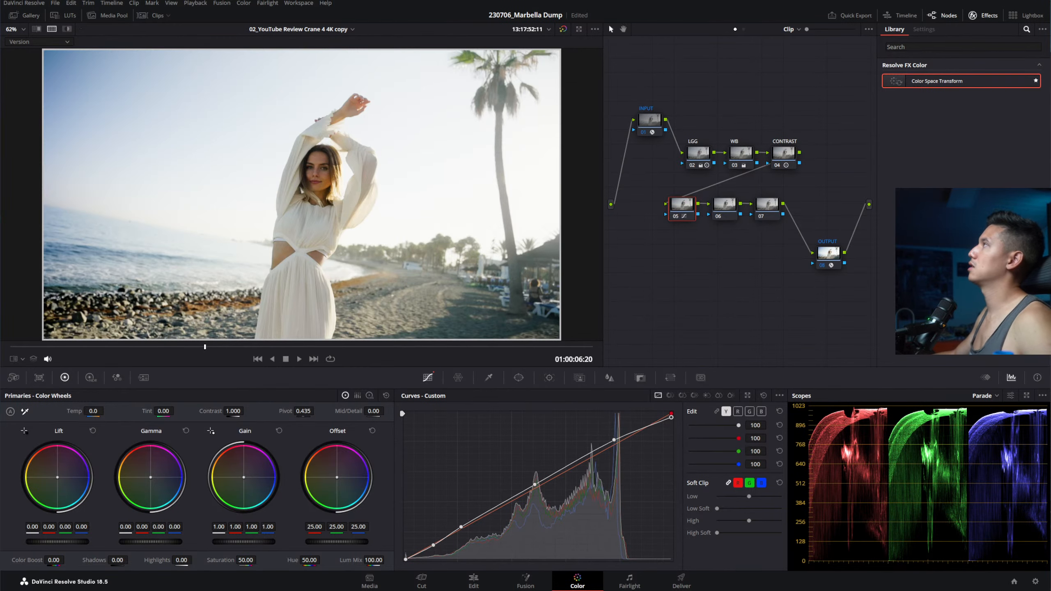
pyautogui.moveTo(860, 0); pyautogui.dragTo(575, 77)
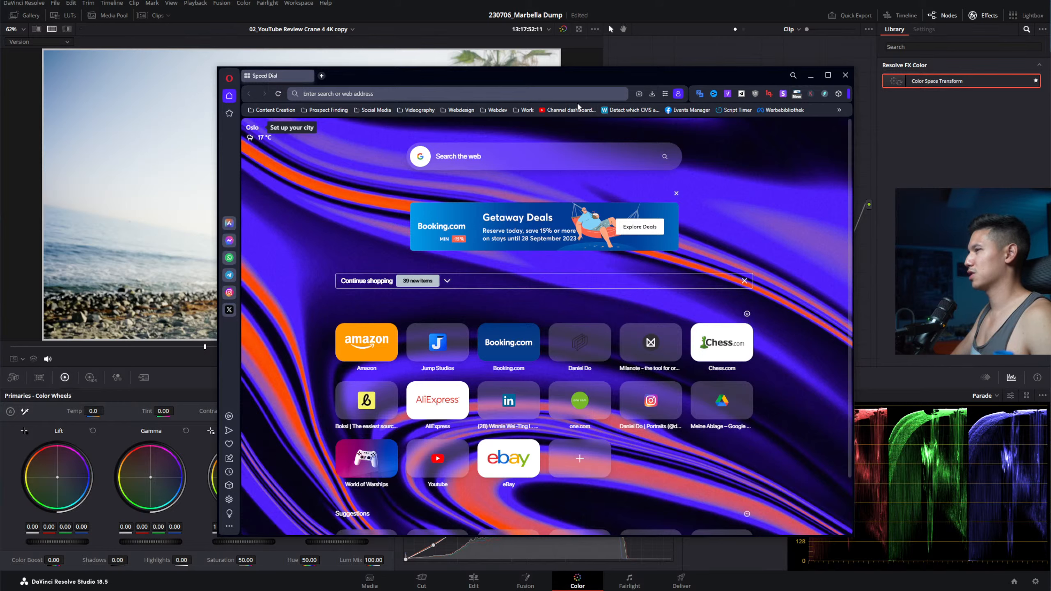
# Step: Load digitec.ch and search the shop for 'sony zv-e1'
pyautogui.write('digitec.ch')
pyautogui.press('Return')
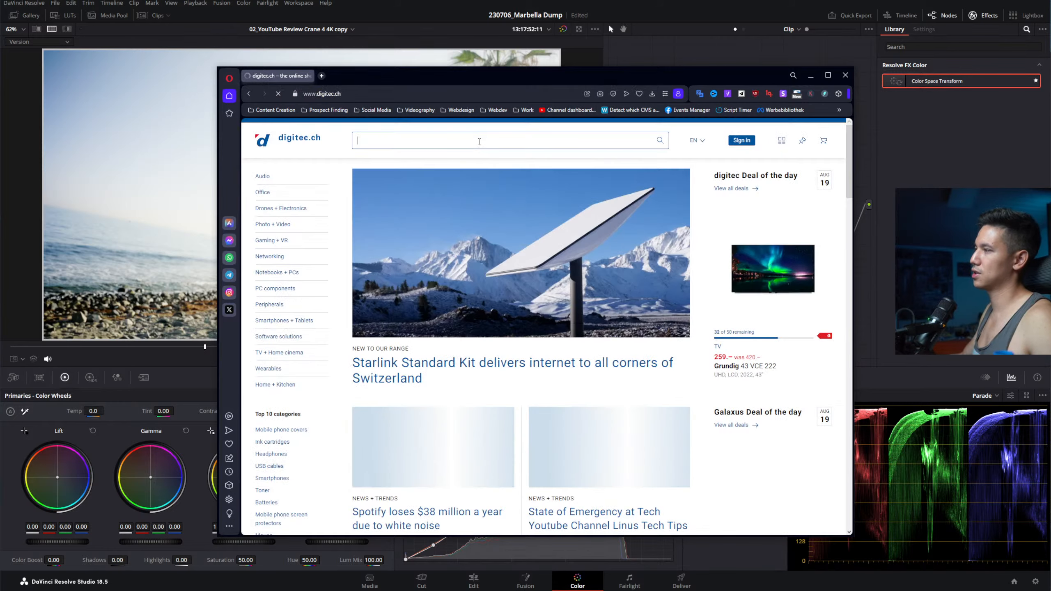
pyautogui.click(479, 142)
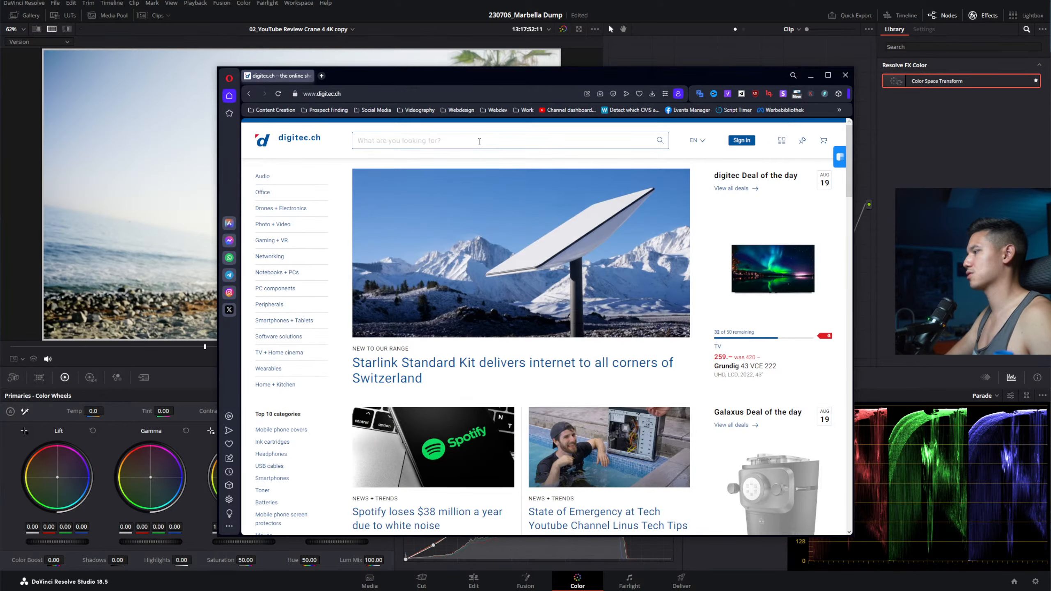
pyautogui.write('sony zv')
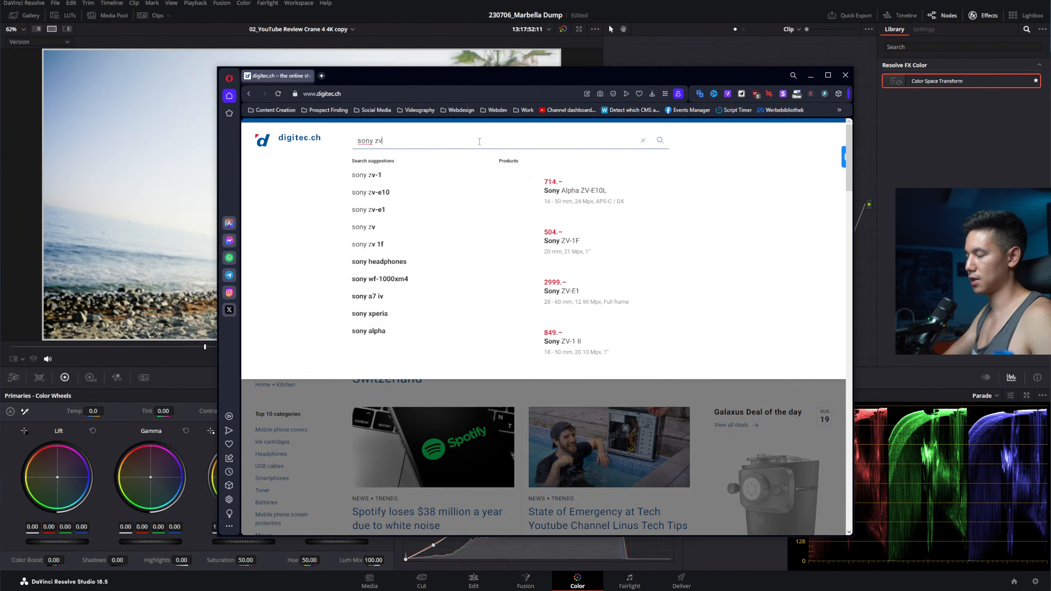
pyautogui.write('-2')
pyautogui.press('BackSpace')
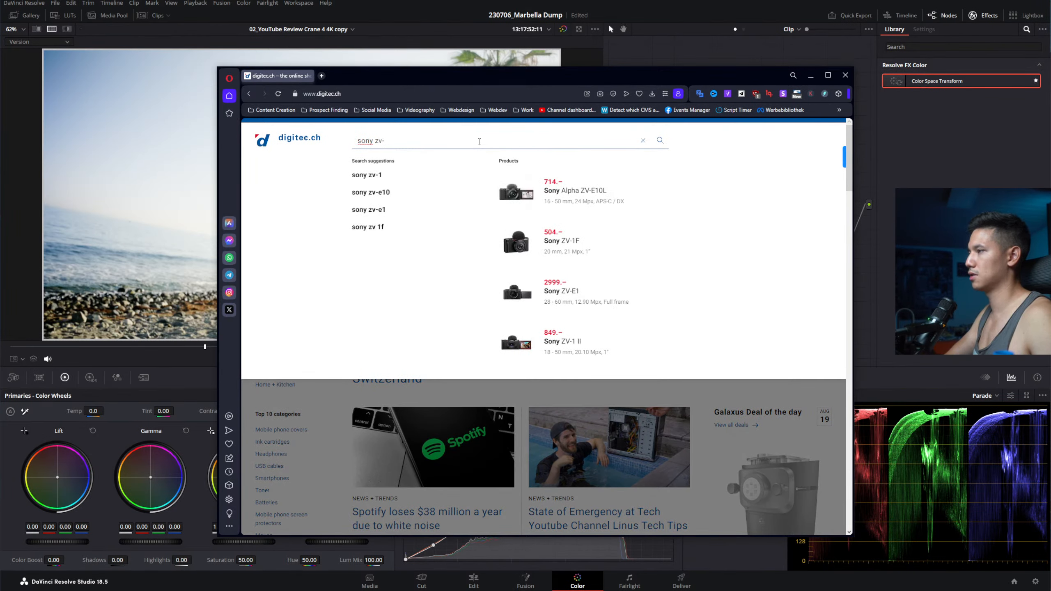
pyautogui.write('e1')
pyautogui.press('Return')
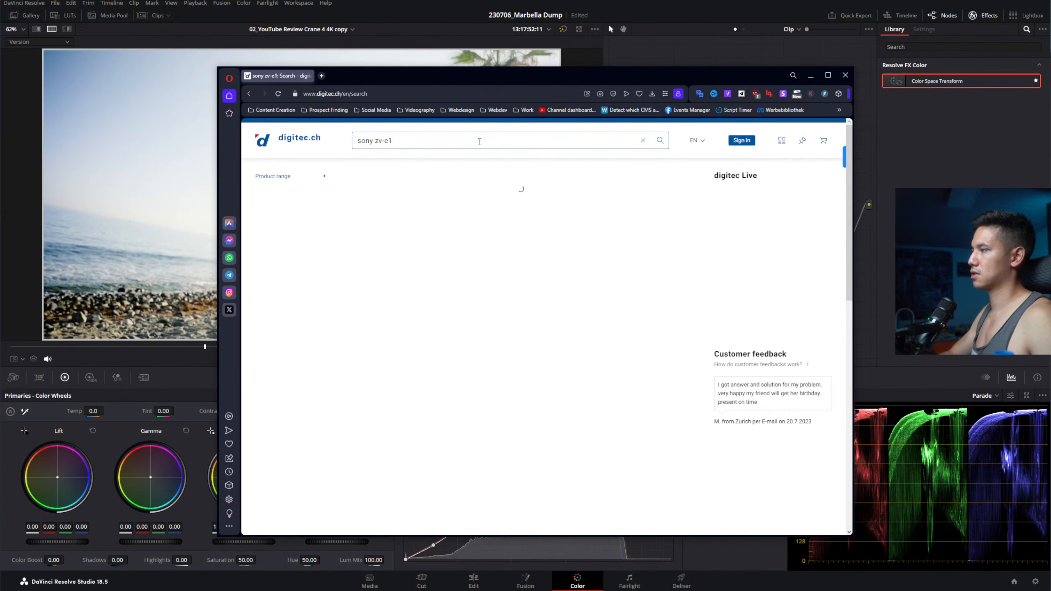
# Step: Go to the Cameras category page from the search results
pyautogui.scroll(-2, 460, 351)
pyautogui.scroll(-5, 460, 351)
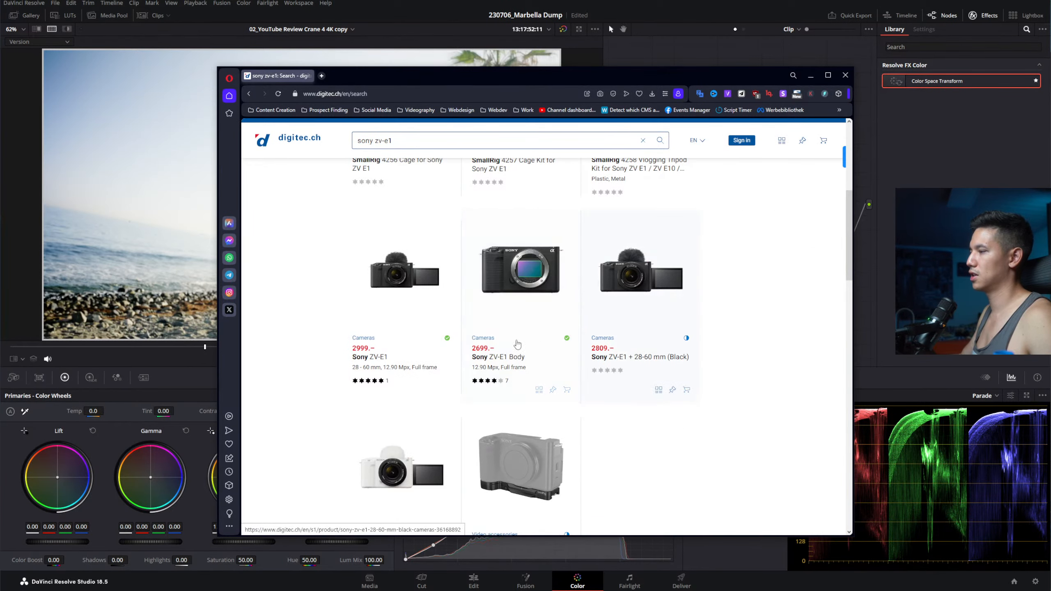
pyautogui.scroll(7, 428, 175)
pyautogui.scroll(-5, 504, 350)
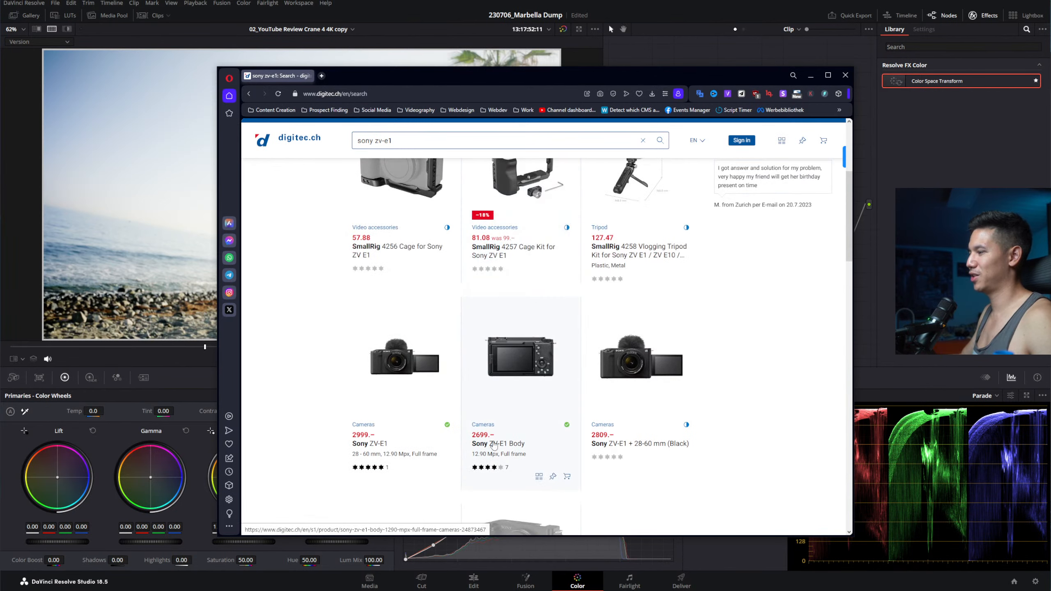
pyautogui.click(483, 427)
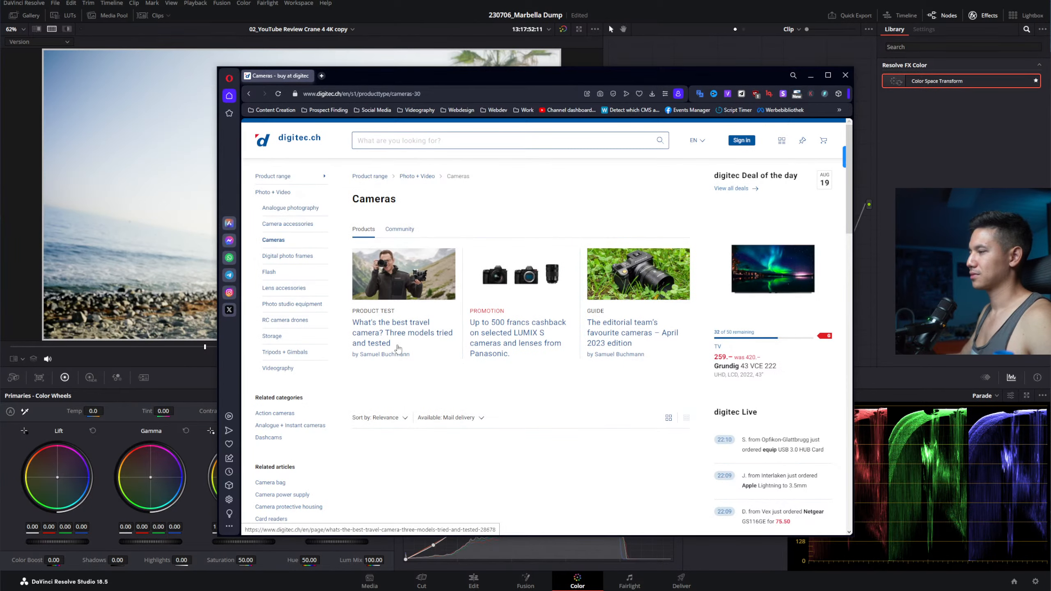
# Step: Filter the camera listing to the Sony brand
pyautogui.scroll(-3, 393, 330)
pyautogui.click(403, 329)
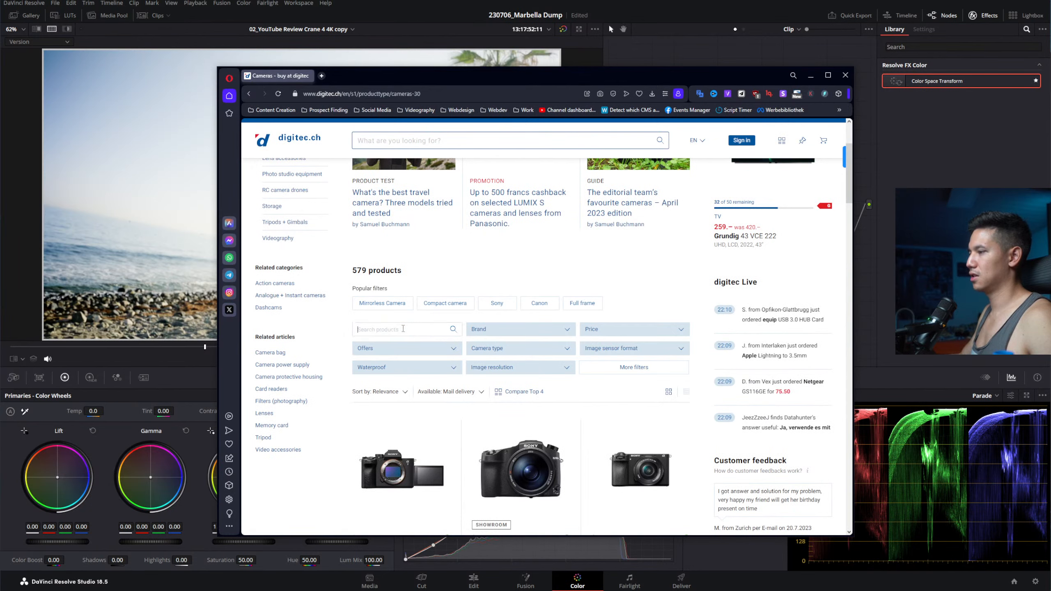
pyautogui.click(505, 334)
pyautogui.scroll(-2, 542, 379)
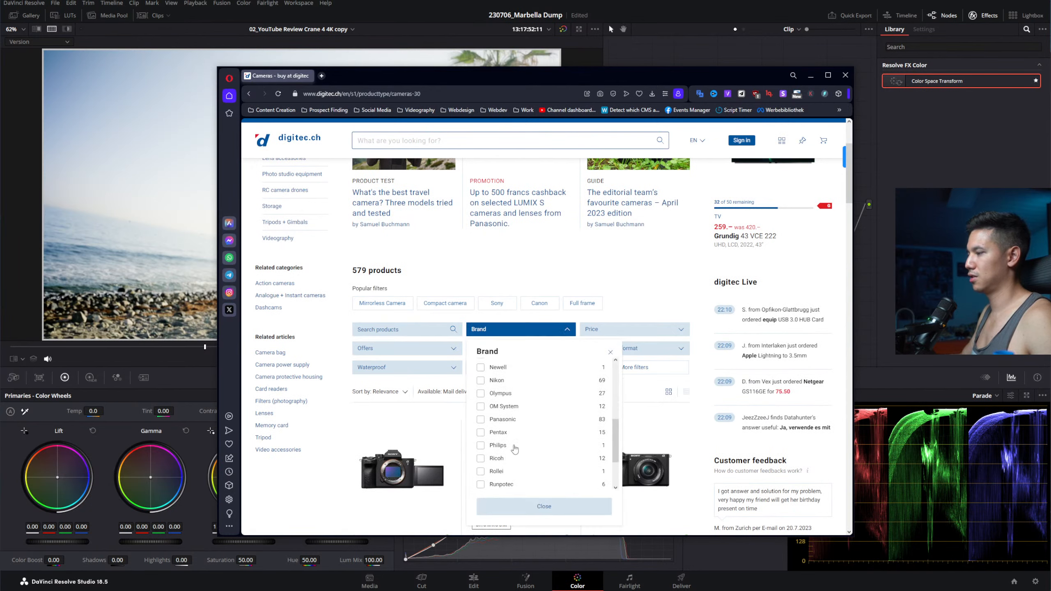
pyautogui.scroll(6, 541, 379)
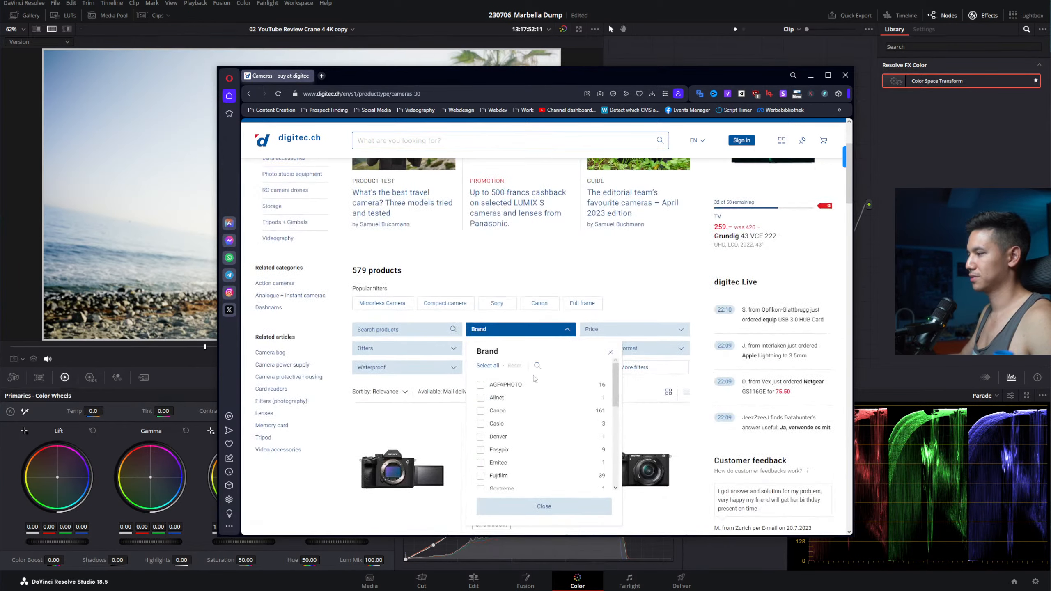
pyautogui.click(537, 366)
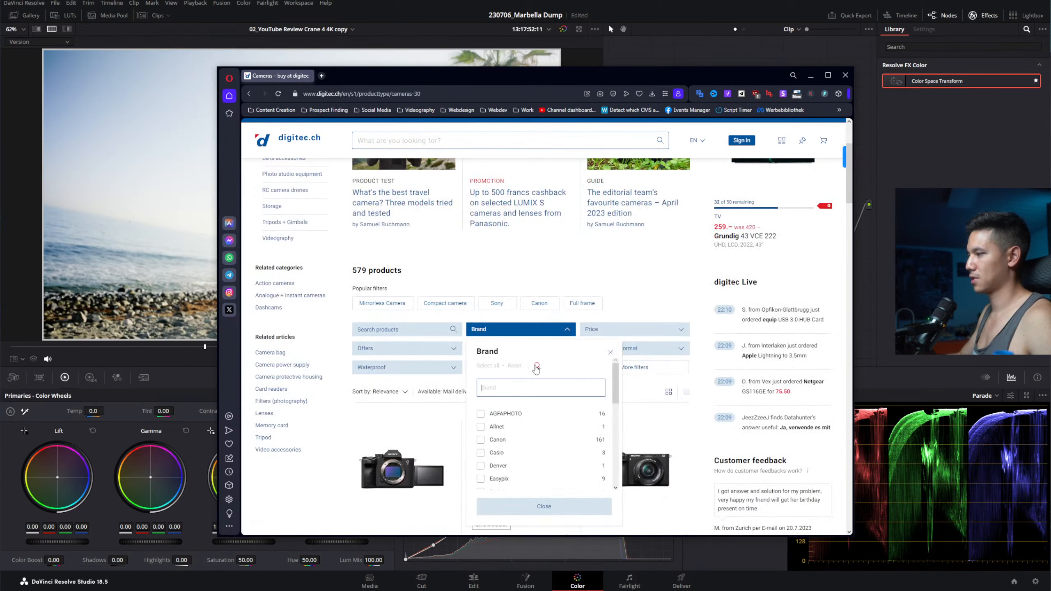
pyautogui.write('sony')
pyautogui.click(520, 418)
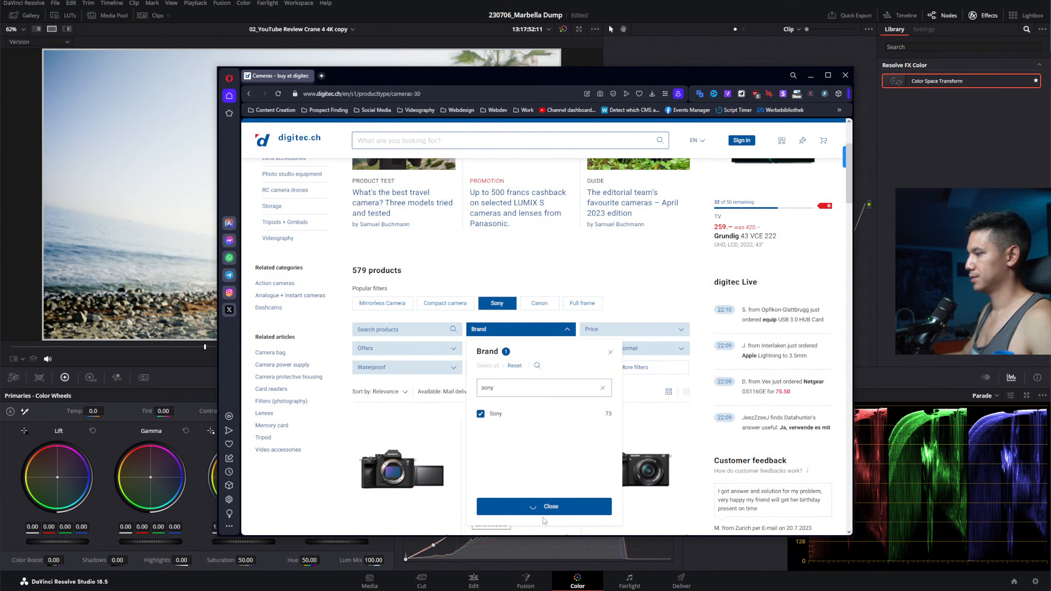
pyautogui.click(543, 507)
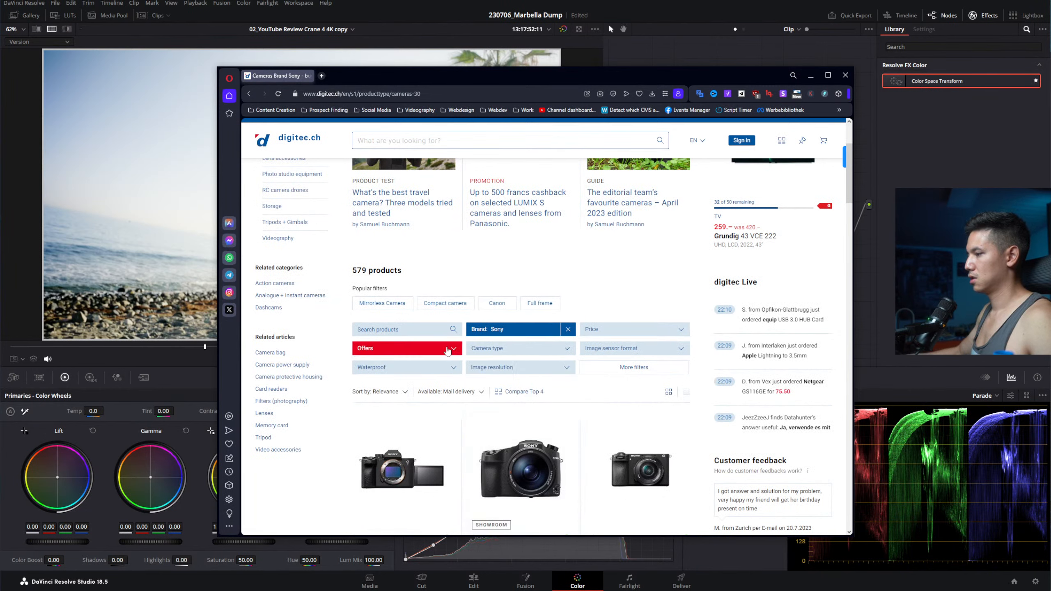
# Step: Add a Full frame image sensor filter to the listing
pyautogui.click(612, 349)
pyautogui.click(594, 442)
pyautogui.click(658, 525)
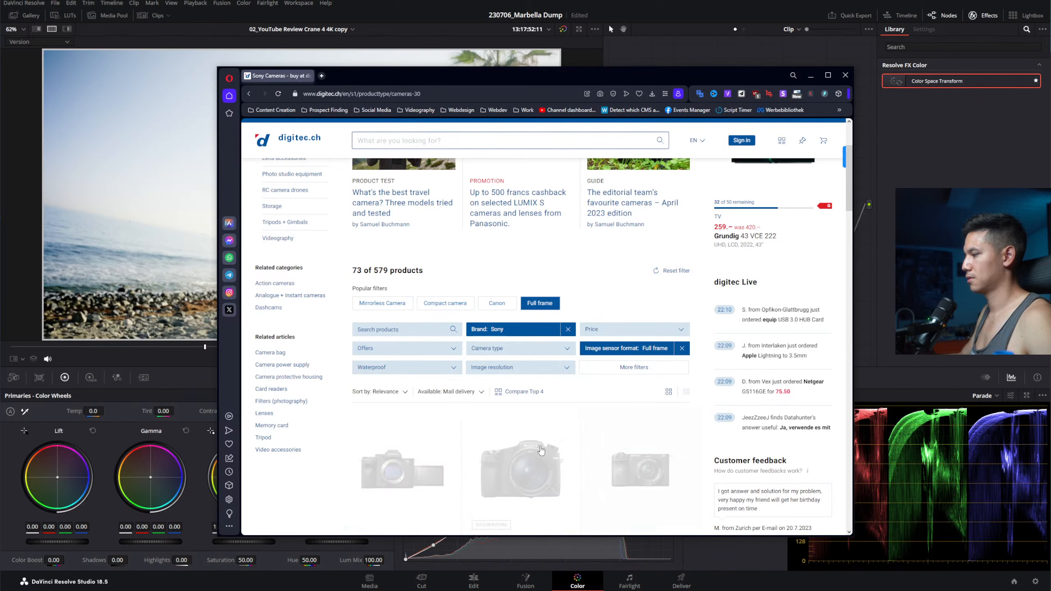
pyautogui.scroll(-5, 528, 343)
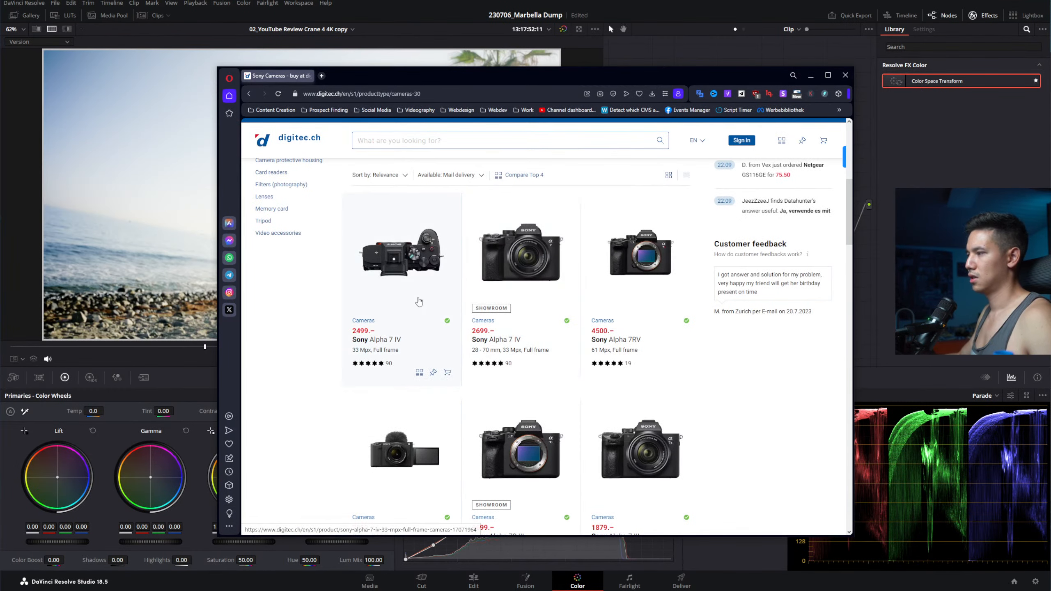
pyautogui.scroll(3, 570, 290)
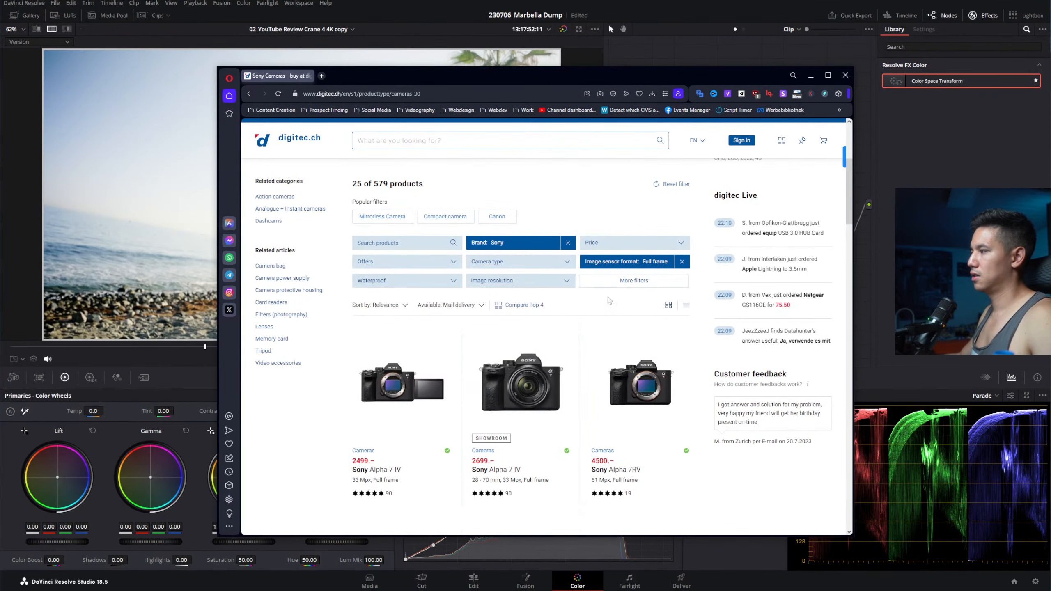
# Step: Sort the Sony full-frame cameras by highest price and scroll through them
pyautogui.click(389, 305)
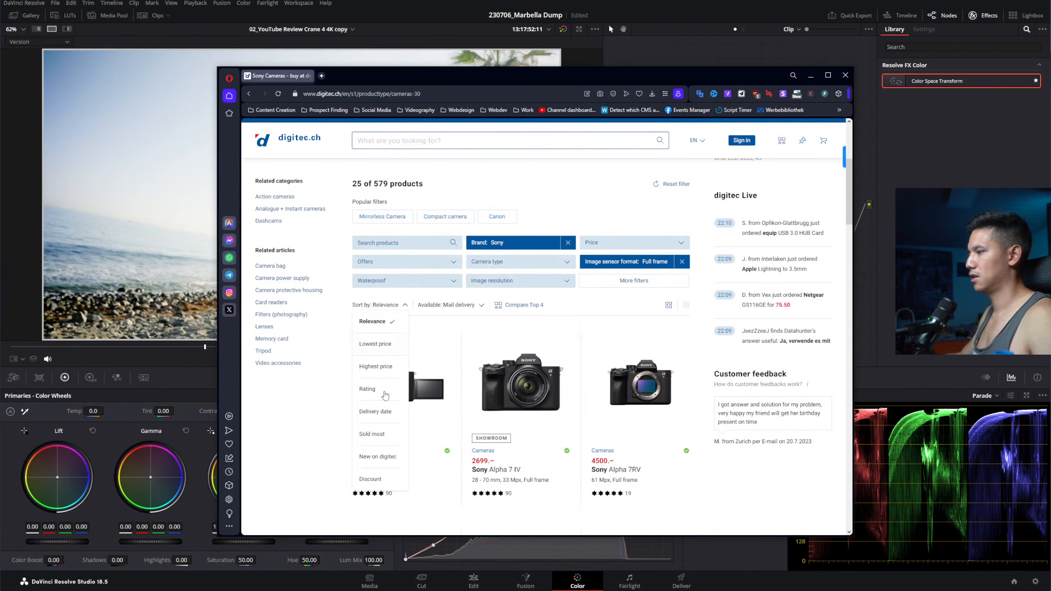
pyautogui.click(377, 367)
pyautogui.scroll(-5, 501, 410)
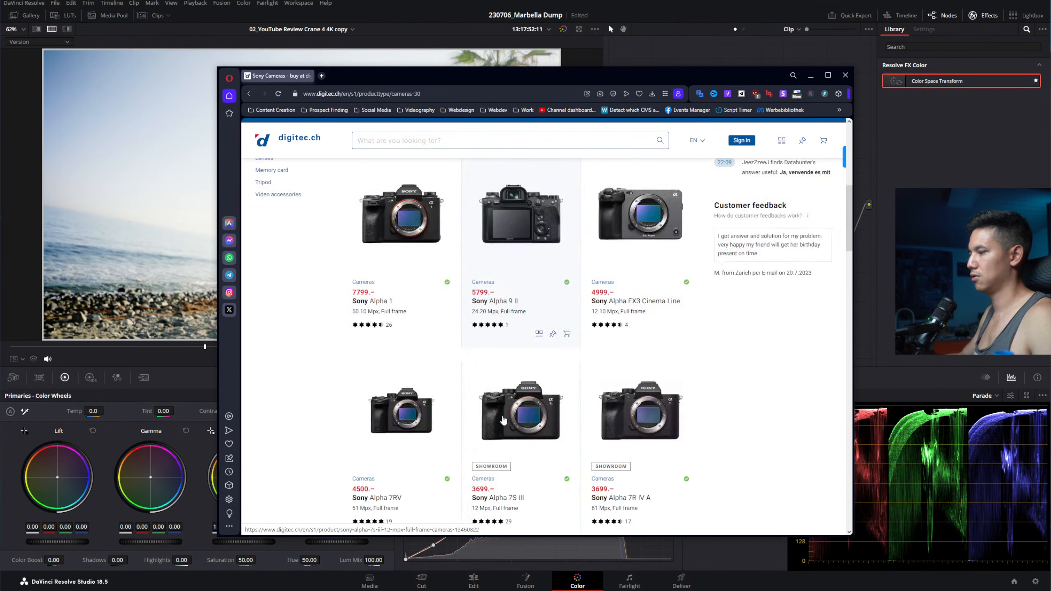
pyautogui.scroll(-10, 501, 411)
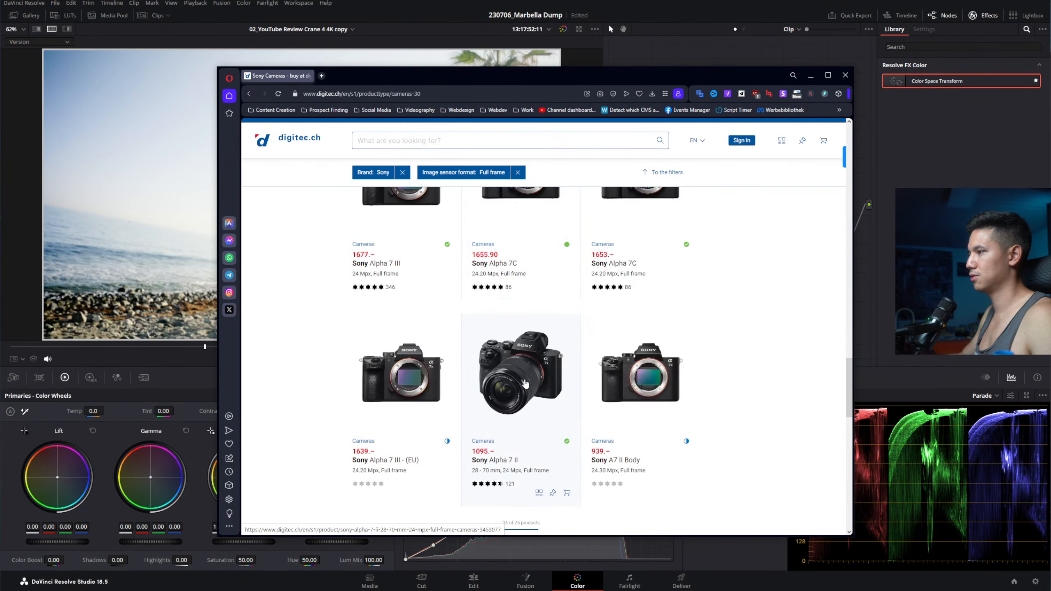
pyautogui.scroll(-2, 427, 309)
pyautogui.scroll(2, 459, 290)
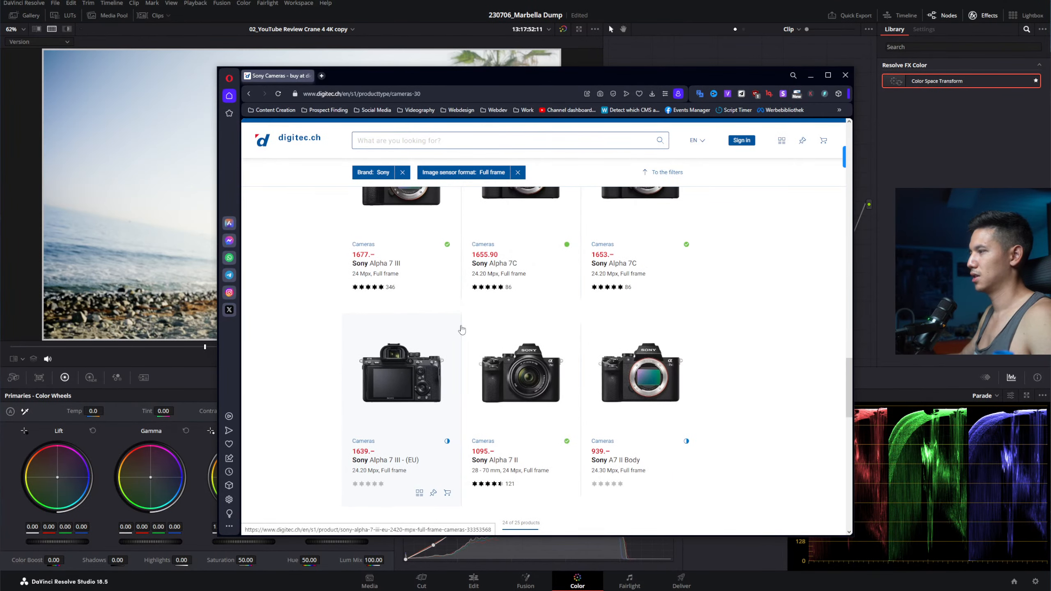
pyautogui.scroll(-1, 462, 332)
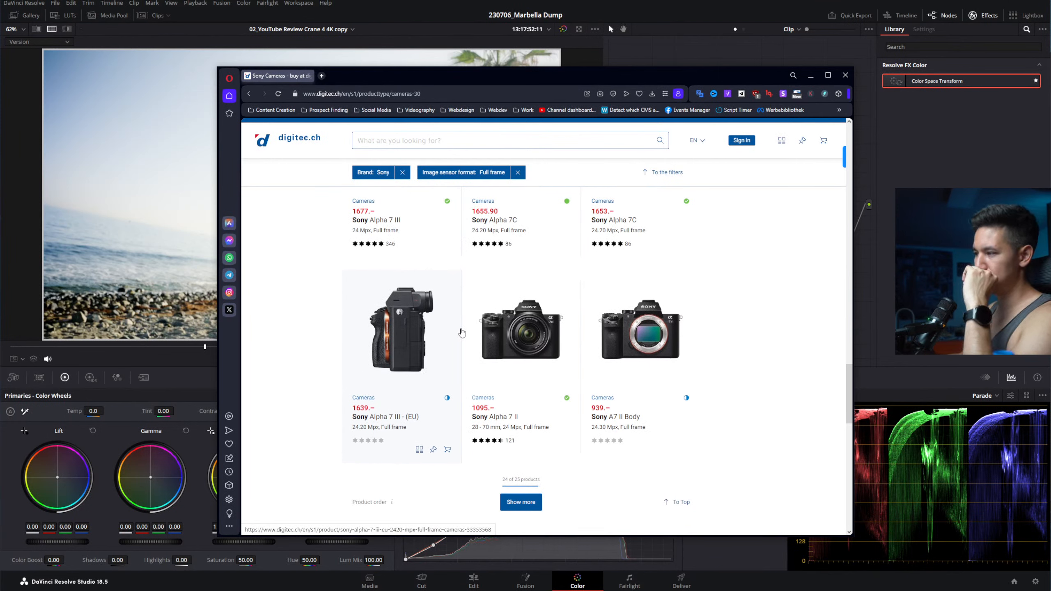
# Step: Show the last remaining camera so all 25 appear, then return to the top of the page
pyautogui.click(520, 502)
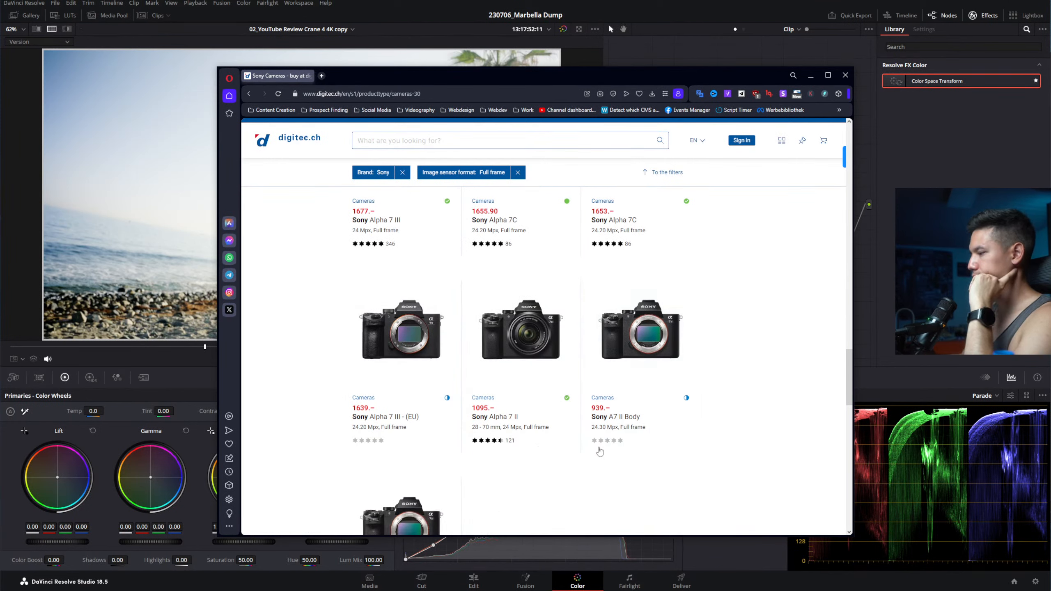
pyautogui.scroll(-3, 709, 408)
pyautogui.scroll(6, 706, 407)
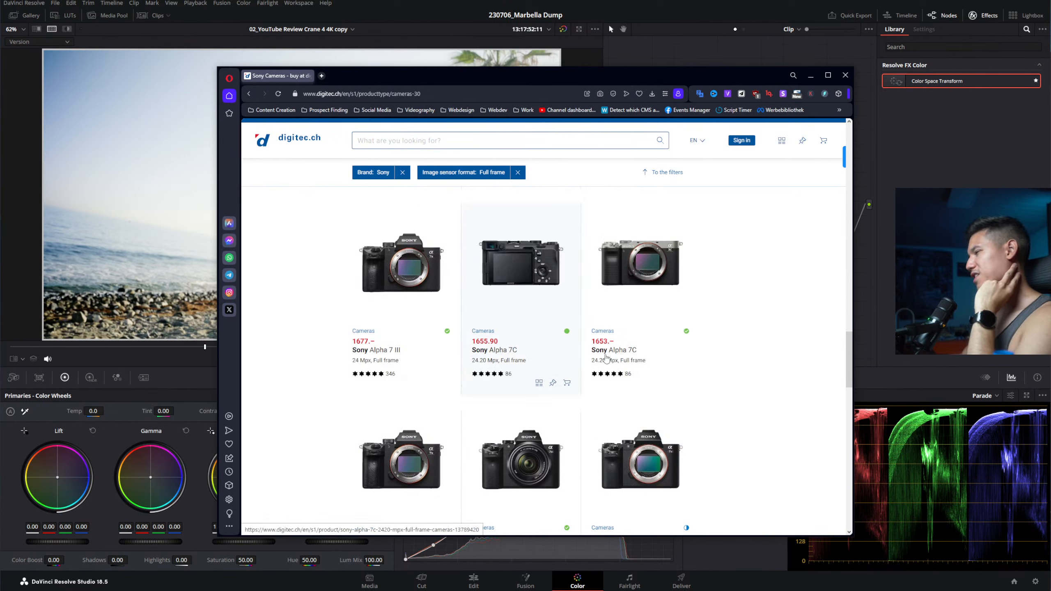
pyautogui.scroll(3, 754, 376)
pyautogui.scroll(2, 754, 377)
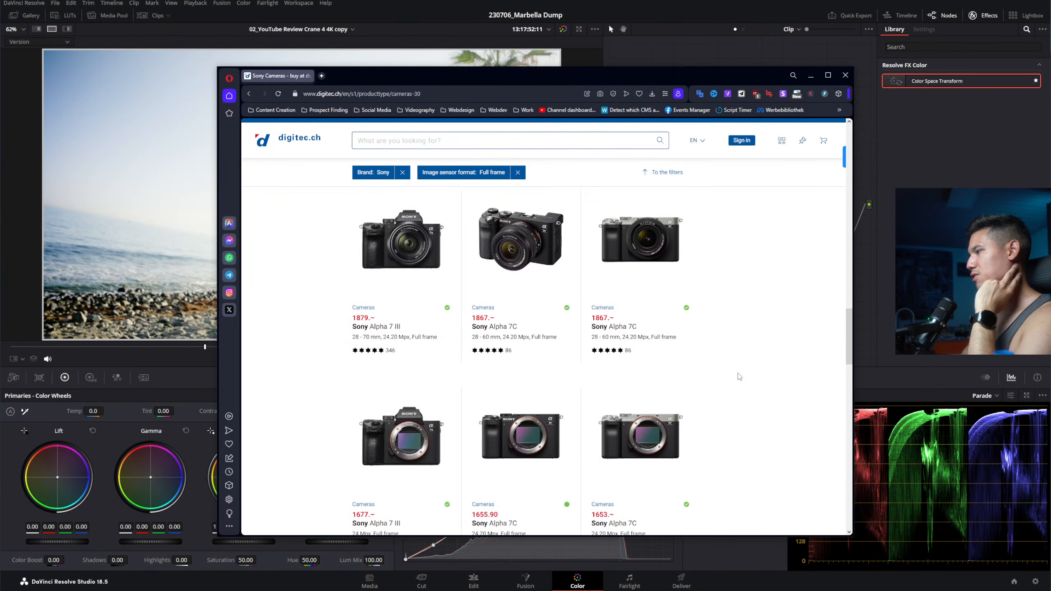
pyautogui.scroll(4, 699, 374)
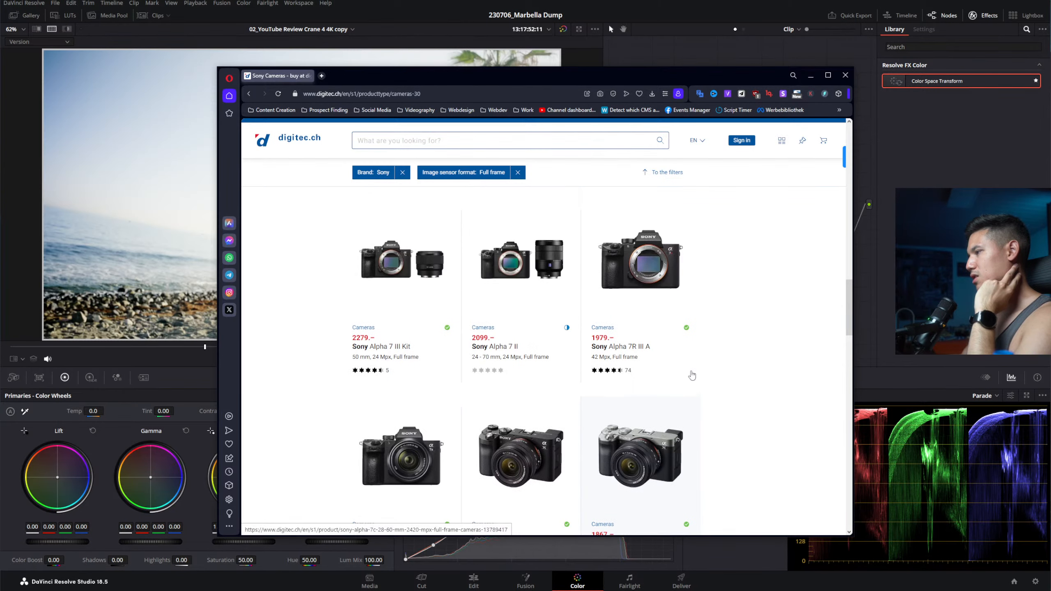
pyautogui.scroll(1, 691, 375)
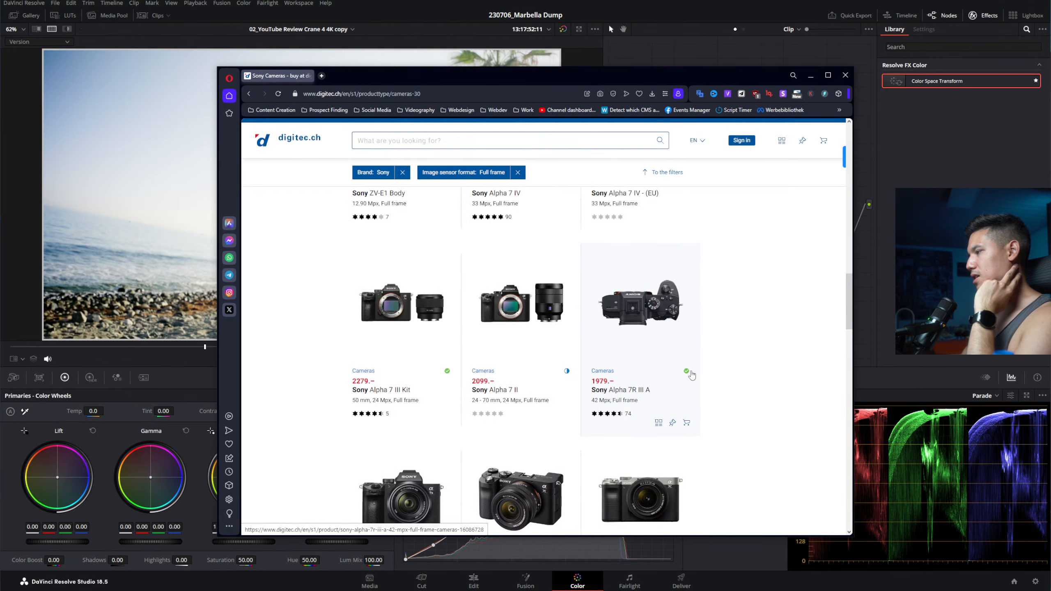
pyautogui.click(463, 93)
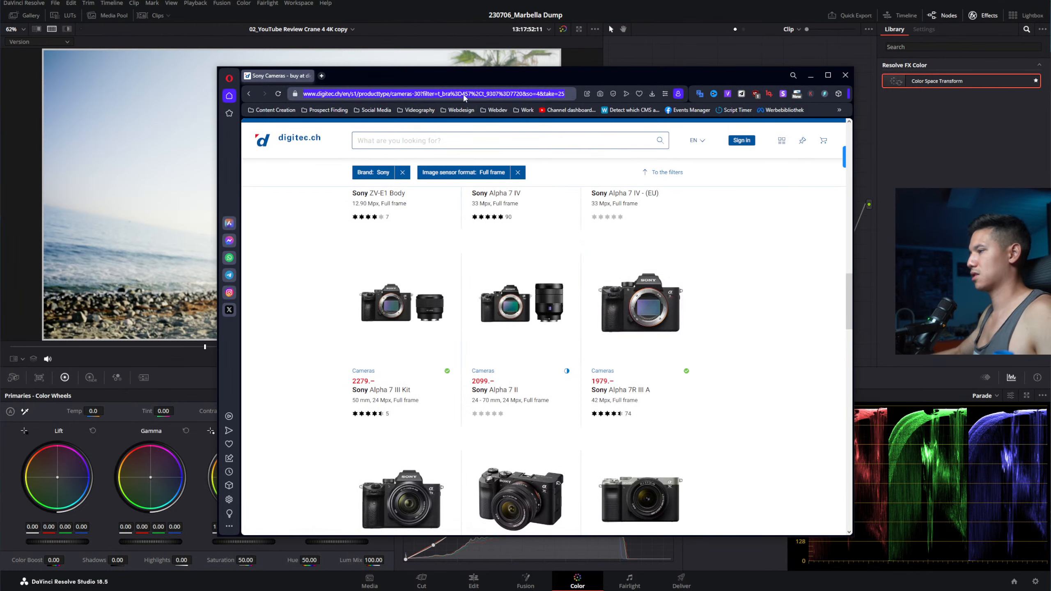
# Step: In a new tab, search for 'b&h' and go to the B&H Photo Video website
pyautogui.hotkey('ctrl', 't')
pyautogui.write('b/')
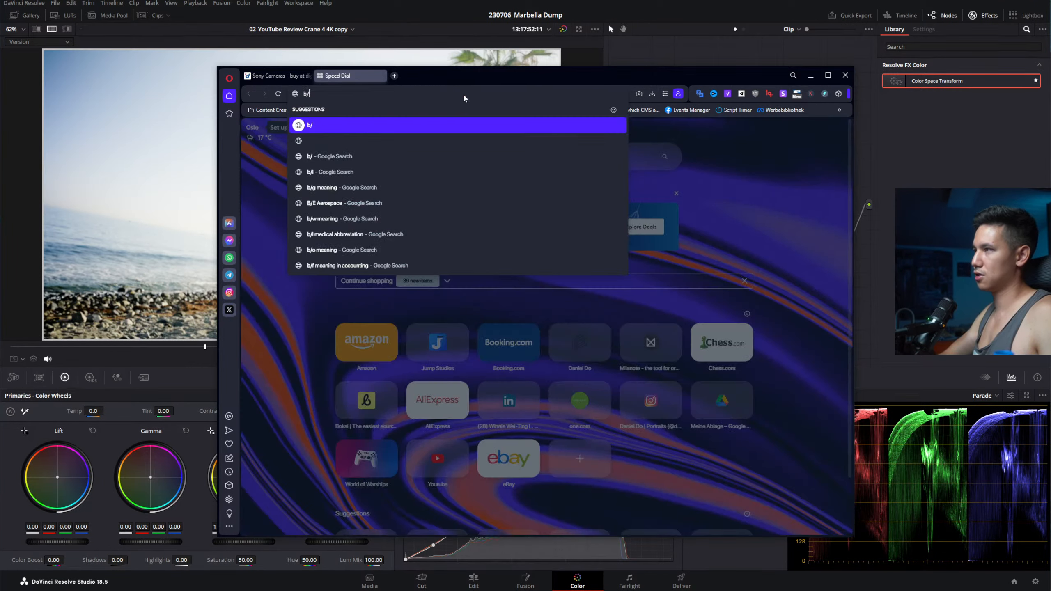
pyautogui.press('BackSpace')
pyautogui.write('/')
pyautogui.press('BackSpace')
pyautogui.write('&/')
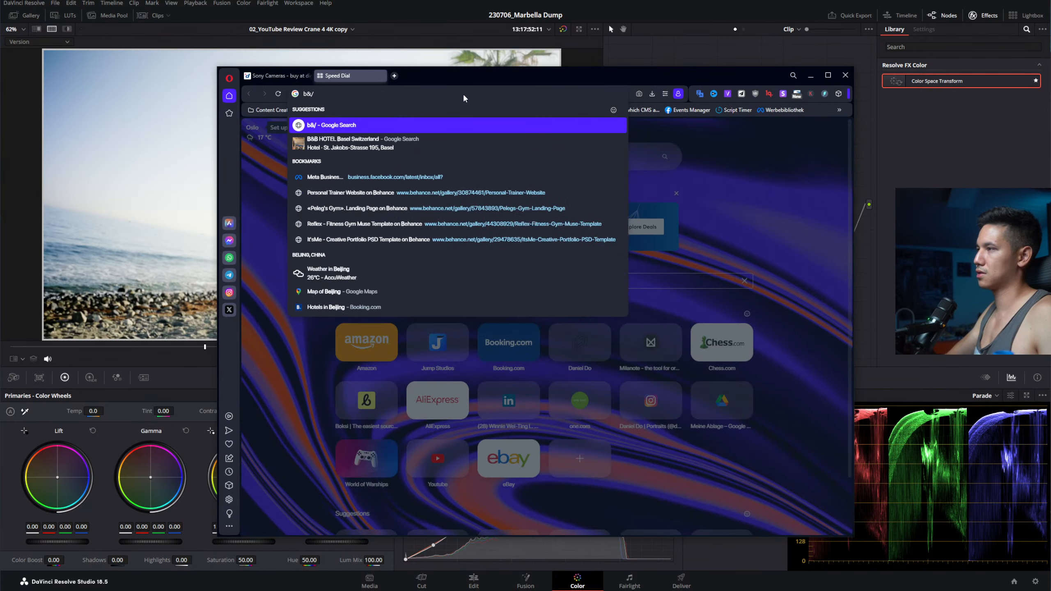
pyautogui.press('BackSpace')
pyautogui.write('h')
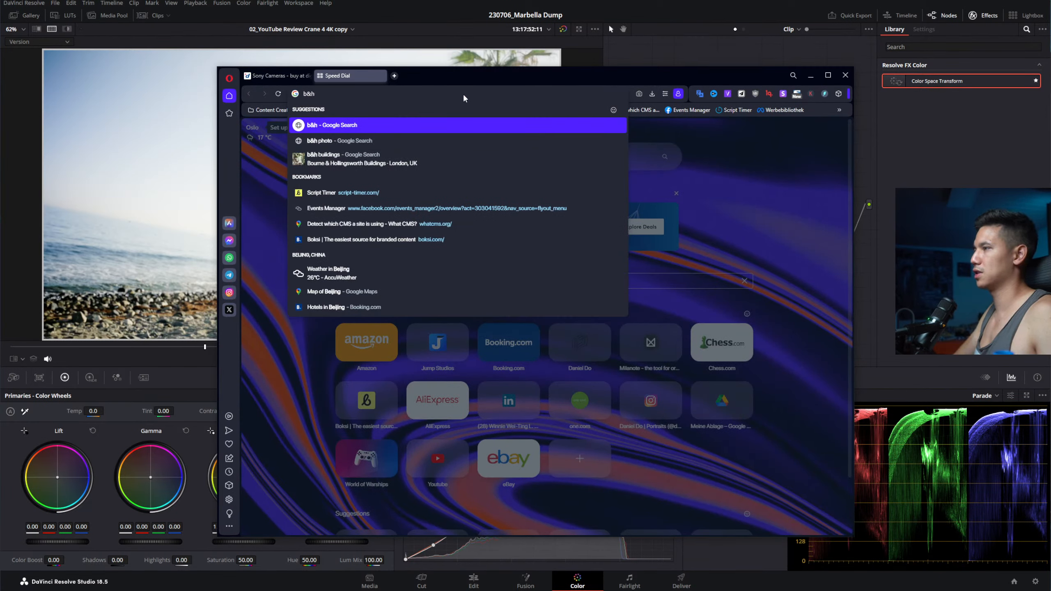
pyautogui.press('Return')
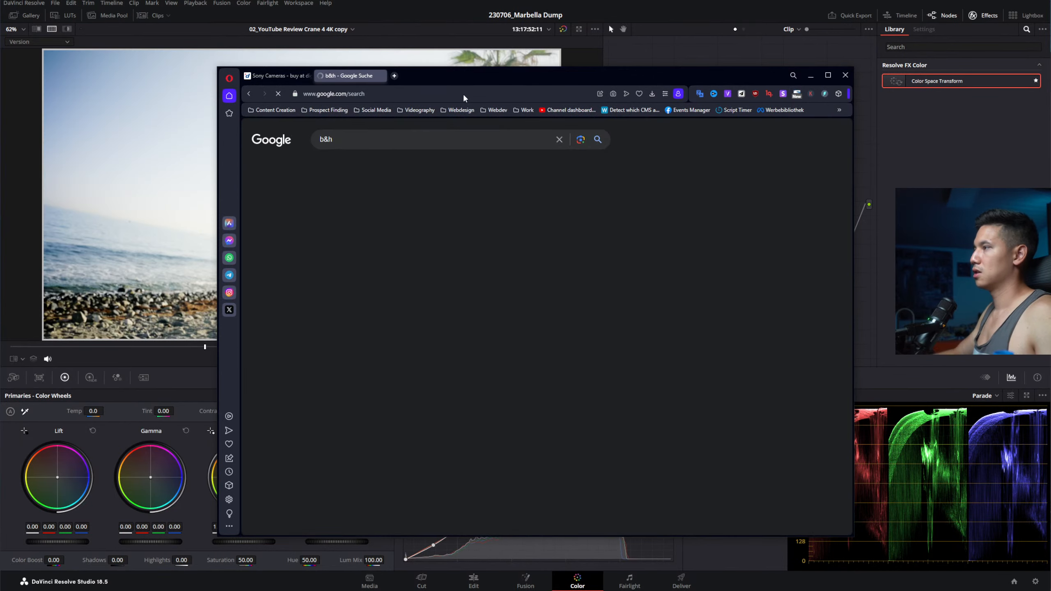
pyautogui.click(349, 249)
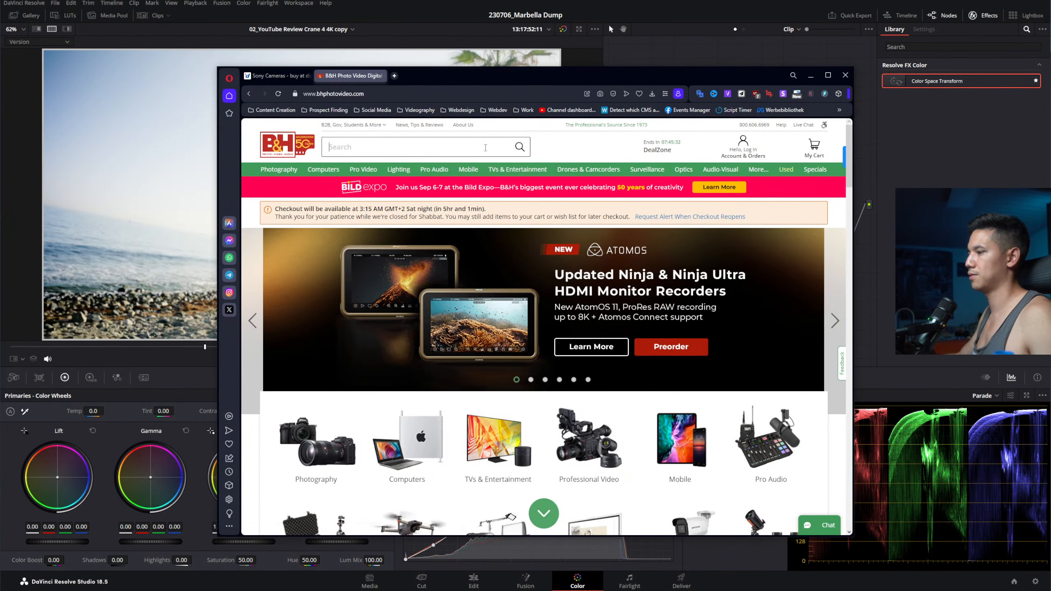
# Step: Browse to Photography > Digital Cameras > Mirrorless Cameras
pyautogui.click(330, 435)
pyautogui.scroll(-3, 483, 375)
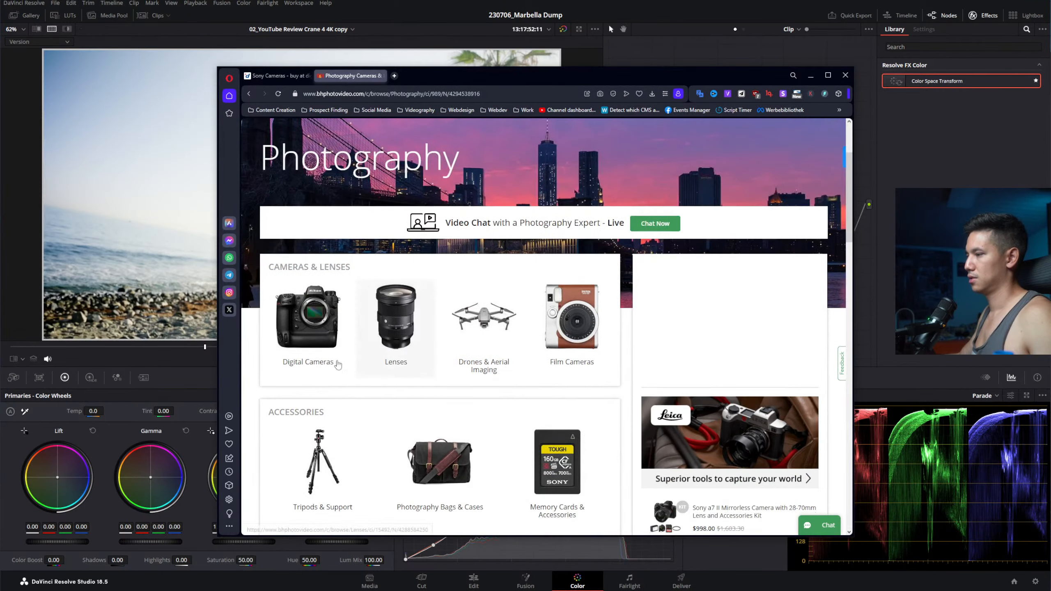
pyautogui.click(340, 308)
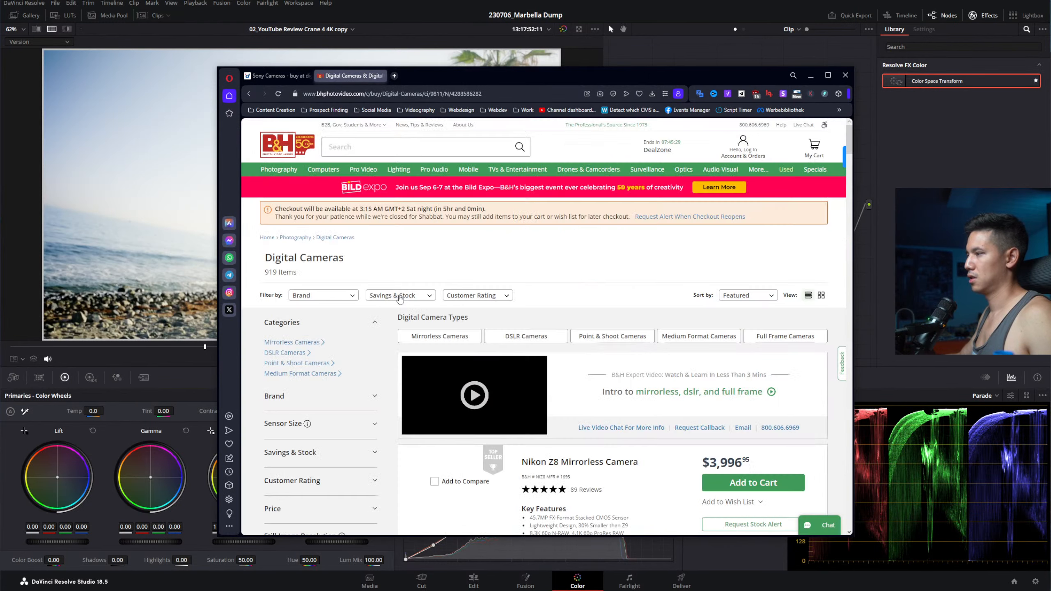
pyautogui.scroll(-2, 450, 239)
pyautogui.click(472, 252)
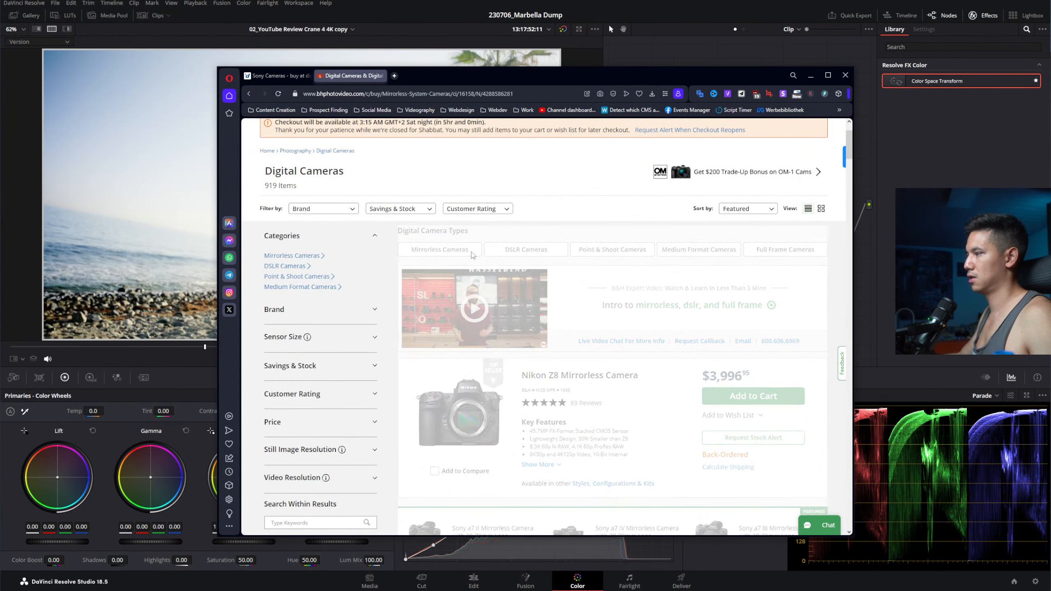
# Step: Filter the mirrorless listing to the Sony brand, leaving 221 results
pyautogui.click(323, 242)
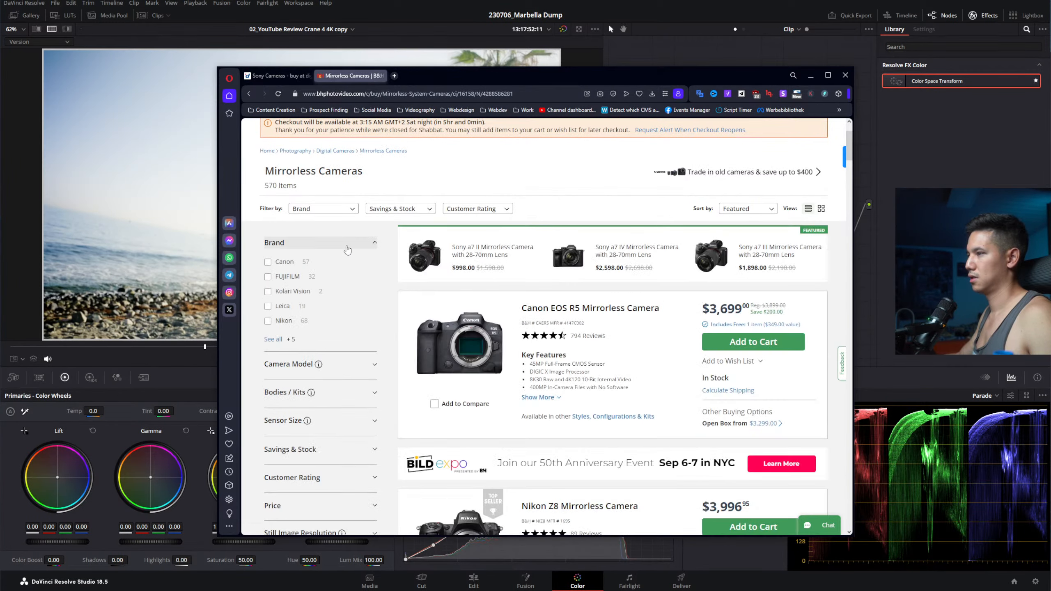
pyautogui.click(277, 339)
pyautogui.click(491, 337)
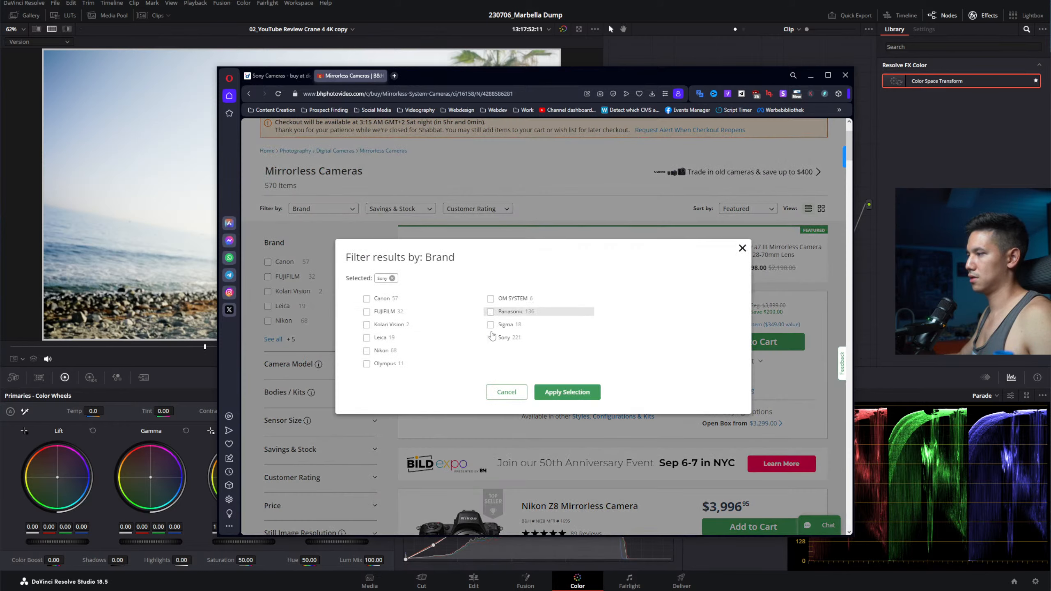
pyautogui.click(554, 394)
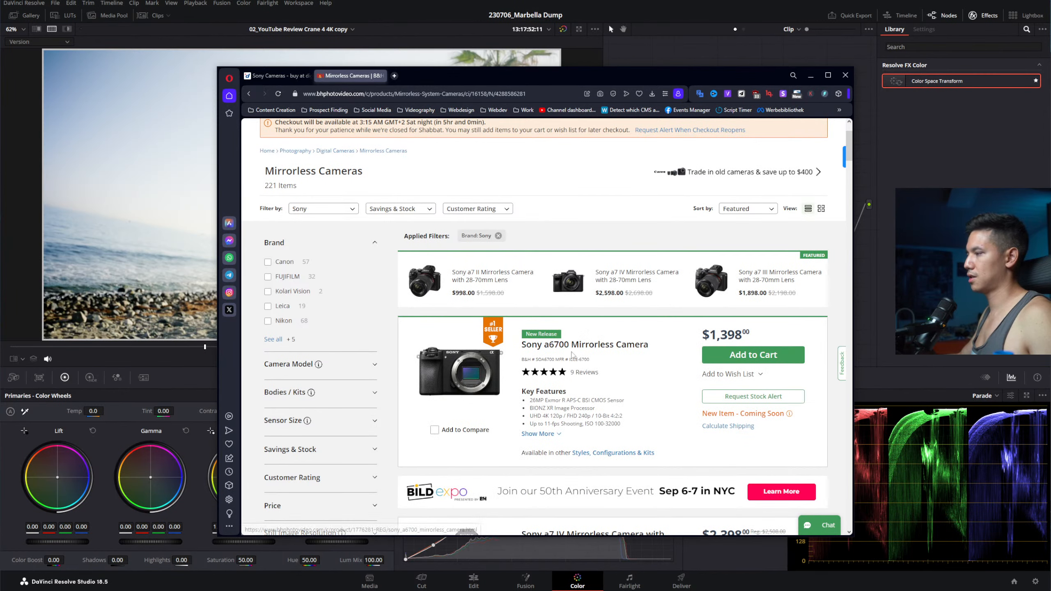
pyautogui.scroll(-5, 574, 350)
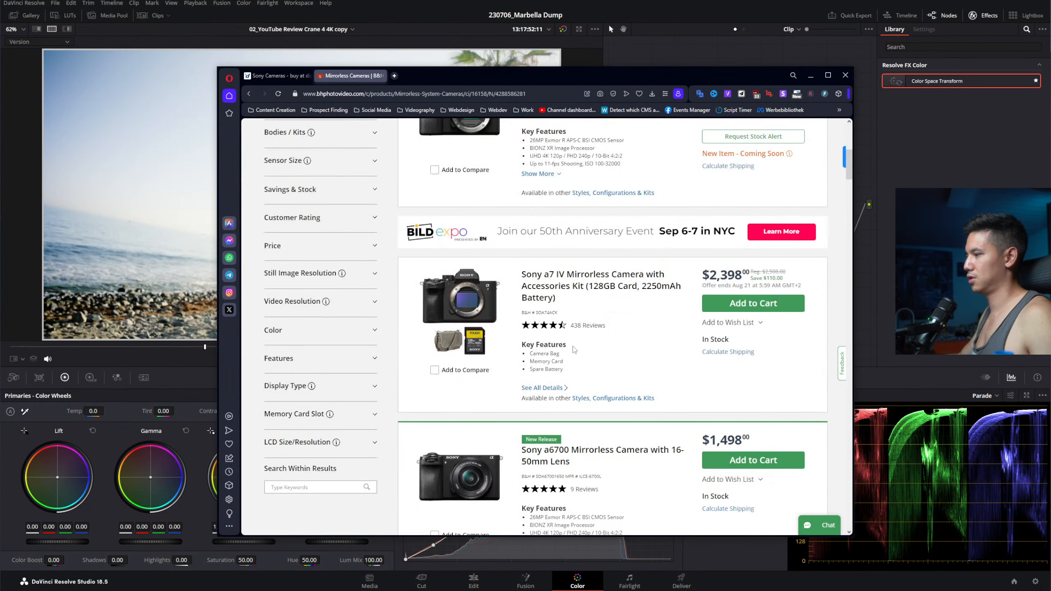
pyautogui.scroll(3, 572, 350)
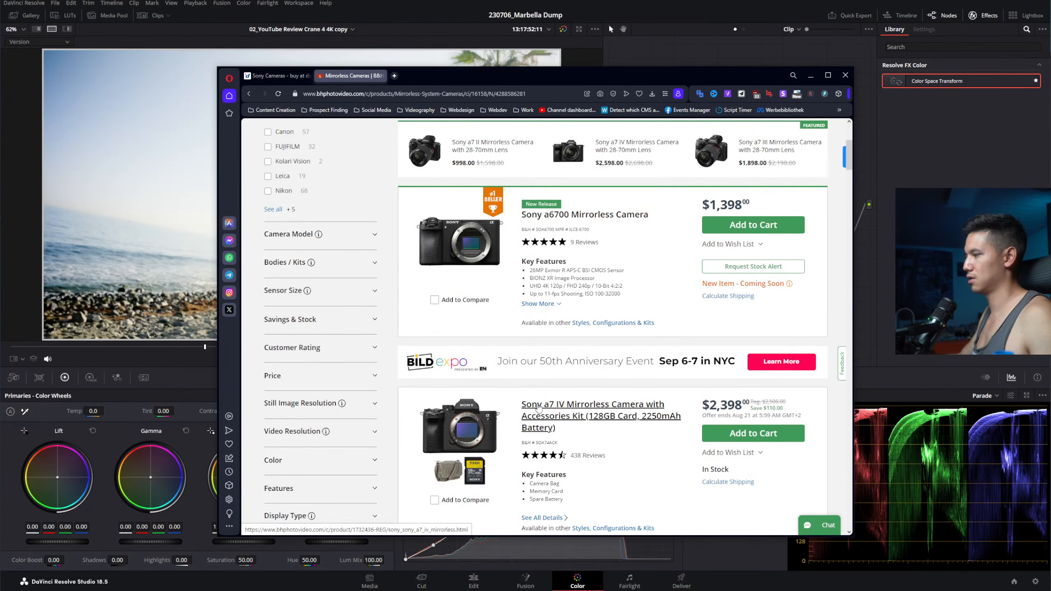
pyautogui.scroll(2, 559, 388)
pyautogui.scroll(1, 559, 388)
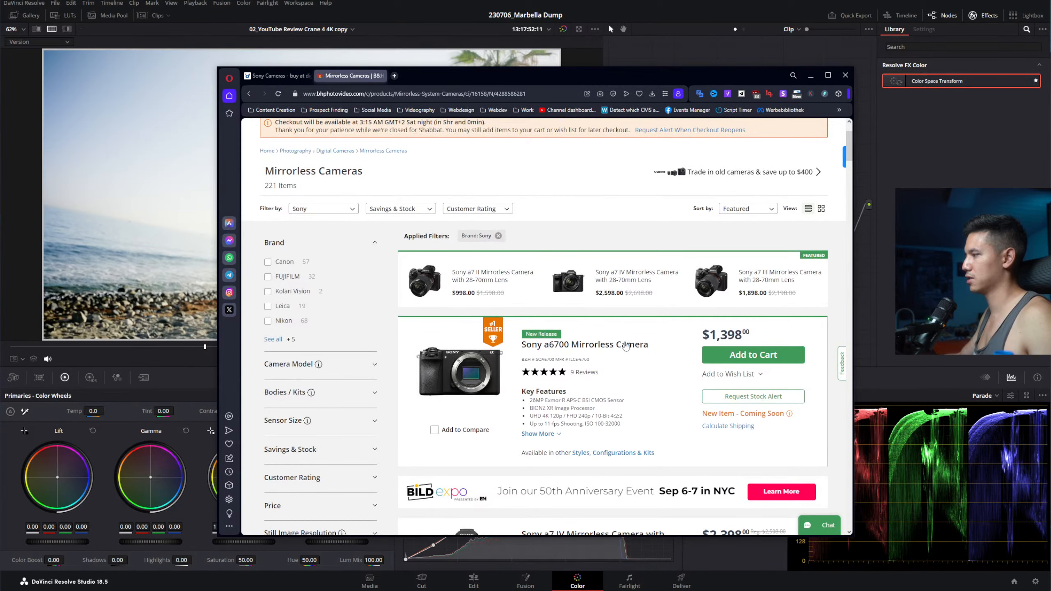
# Step: Sort the Sony mirrorless listings by Price: High to Low
pyautogui.click(737, 213)
pyautogui.click(748, 267)
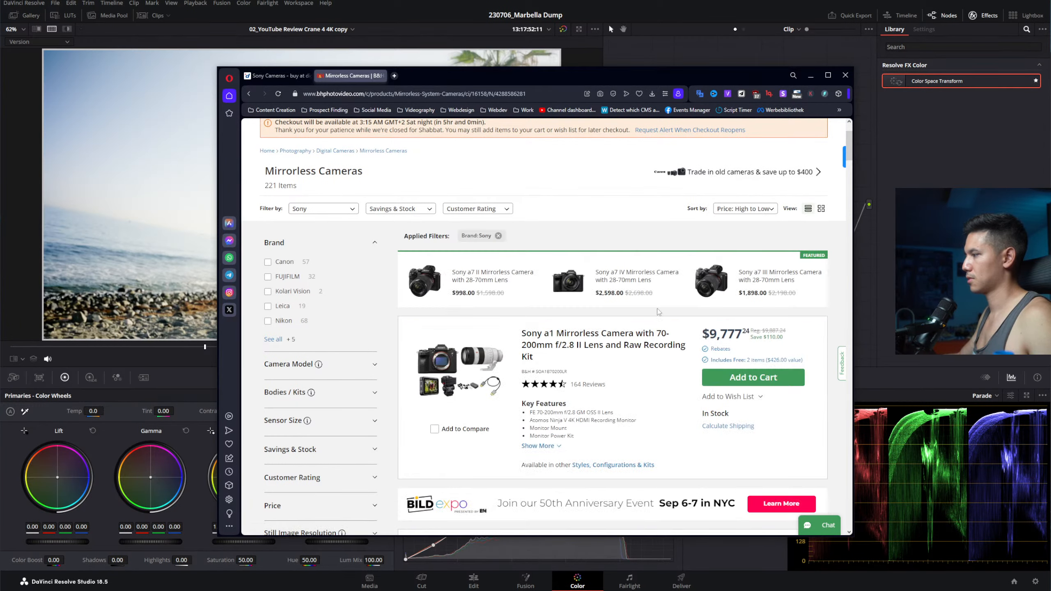
pyautogui.scroll(-5, 706, 327)
pyautogui.scroll(-15, 707, 328)
pyautogui.scroll(8, 636, 411)
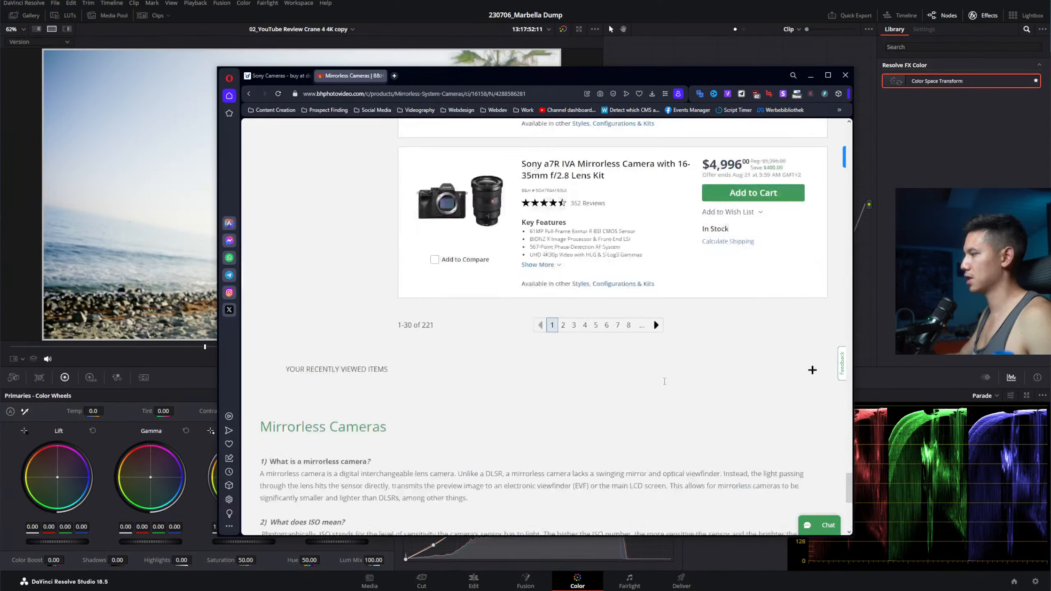
# Step: Go to results page 6 and browse from the $1,795 a7C kit to the $1,498 a6700 kit
pyautogui.click(607, 432)
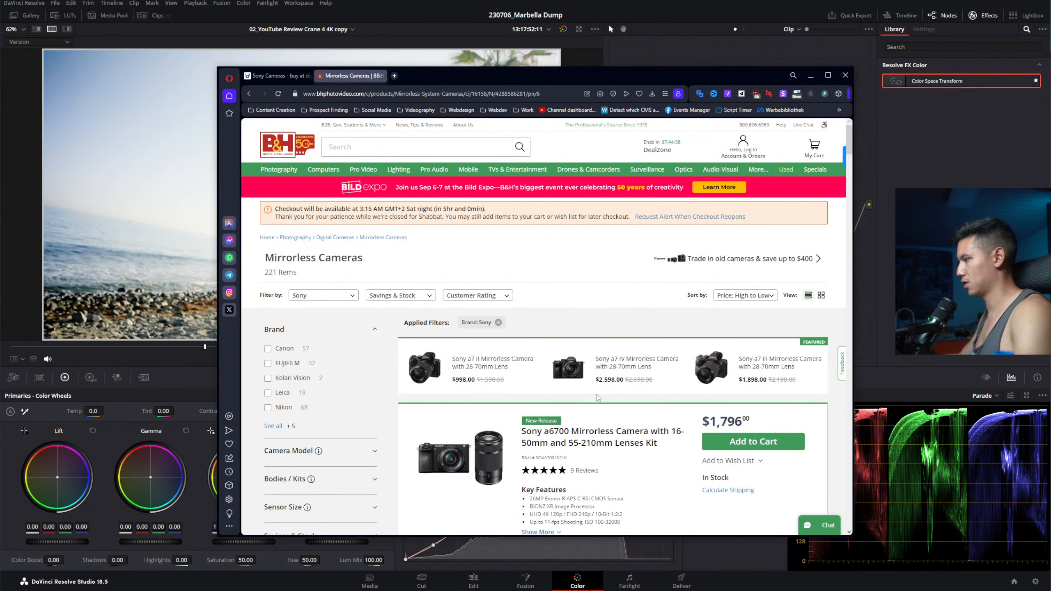
pyautogui.scroll(-8, 598, 398)
pyautogui.scroll(3, 598, 393)
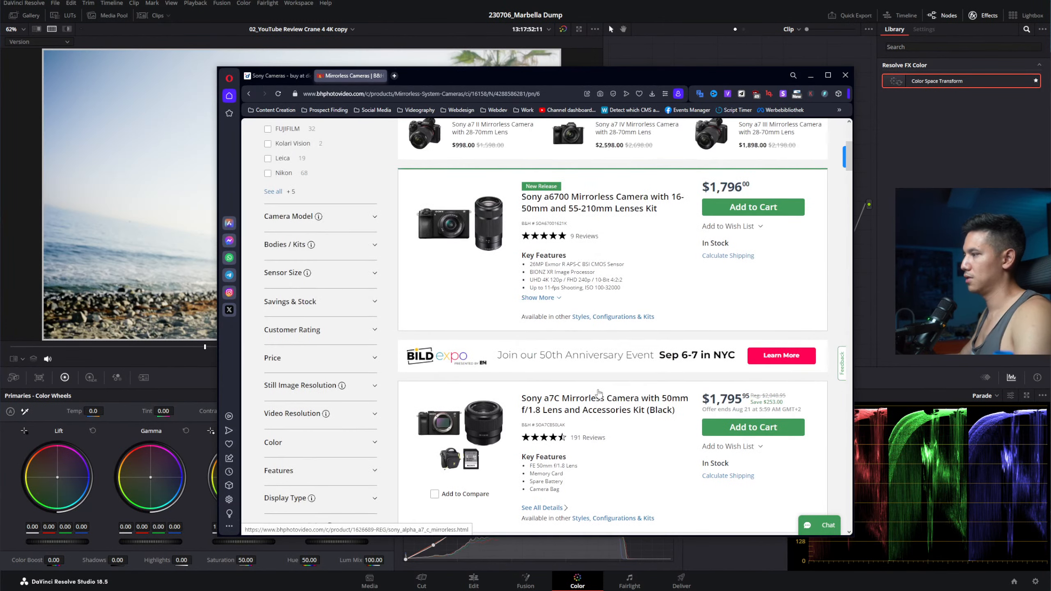
pyautogui.scroll(-5, 599, 393)
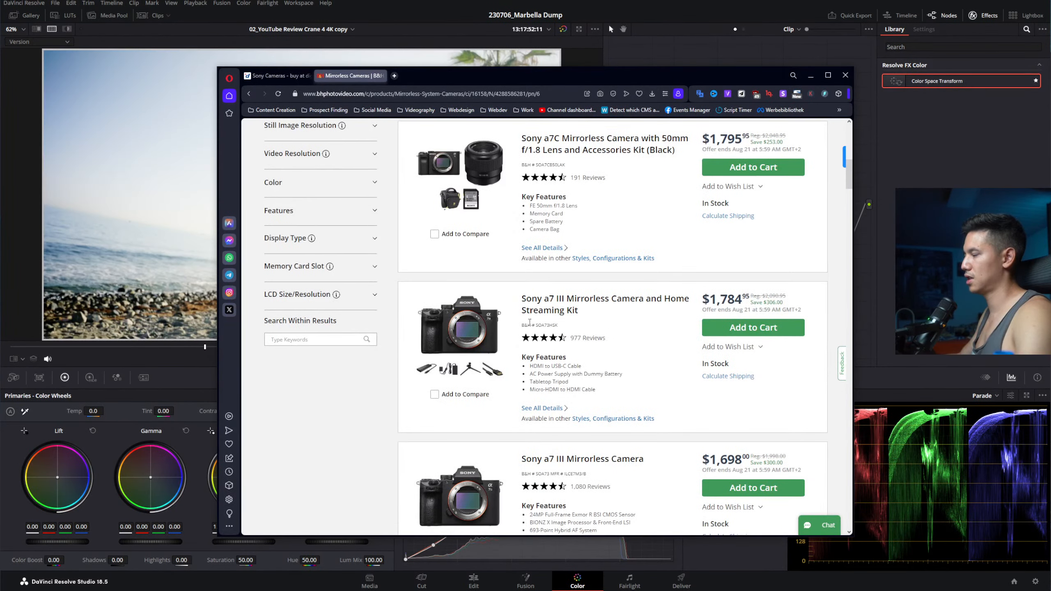
pyautogui.scroll(-4, 523, 334)
pyautogui.scroll(-12, 523, 334)
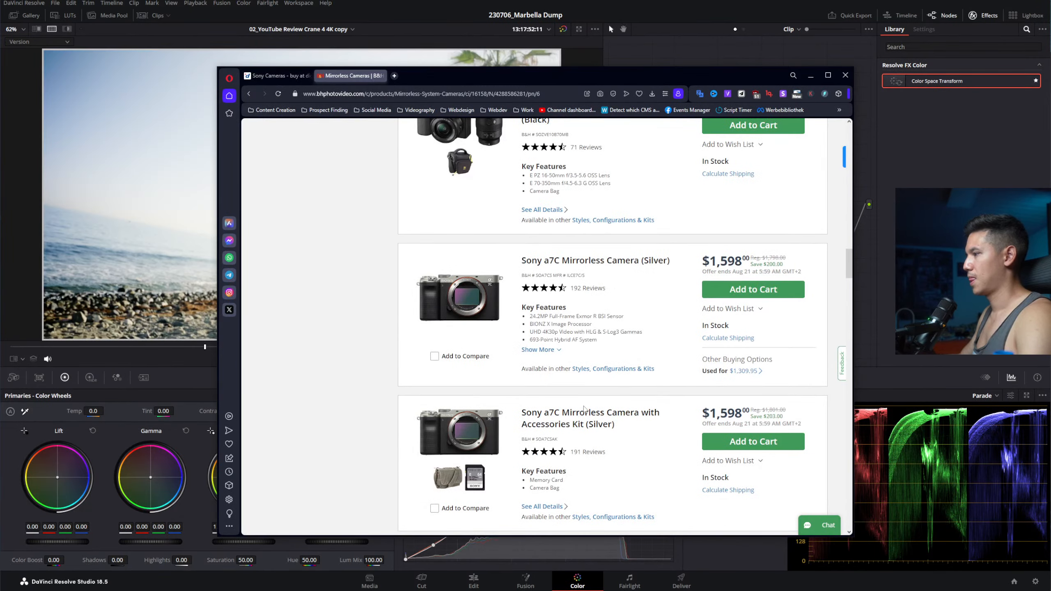
pyautogui.scroll(-12, 584, 409)
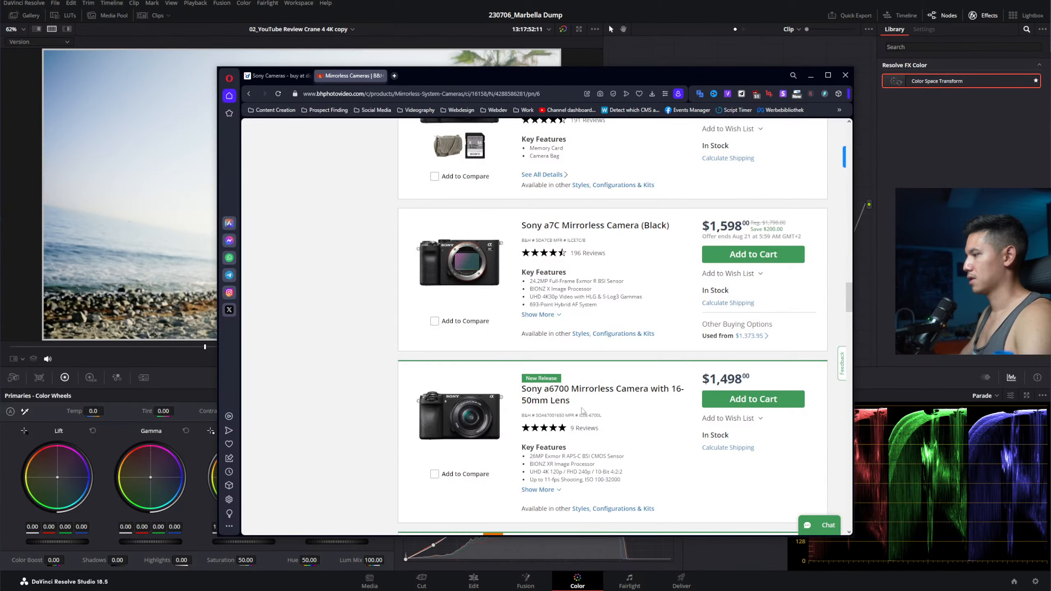